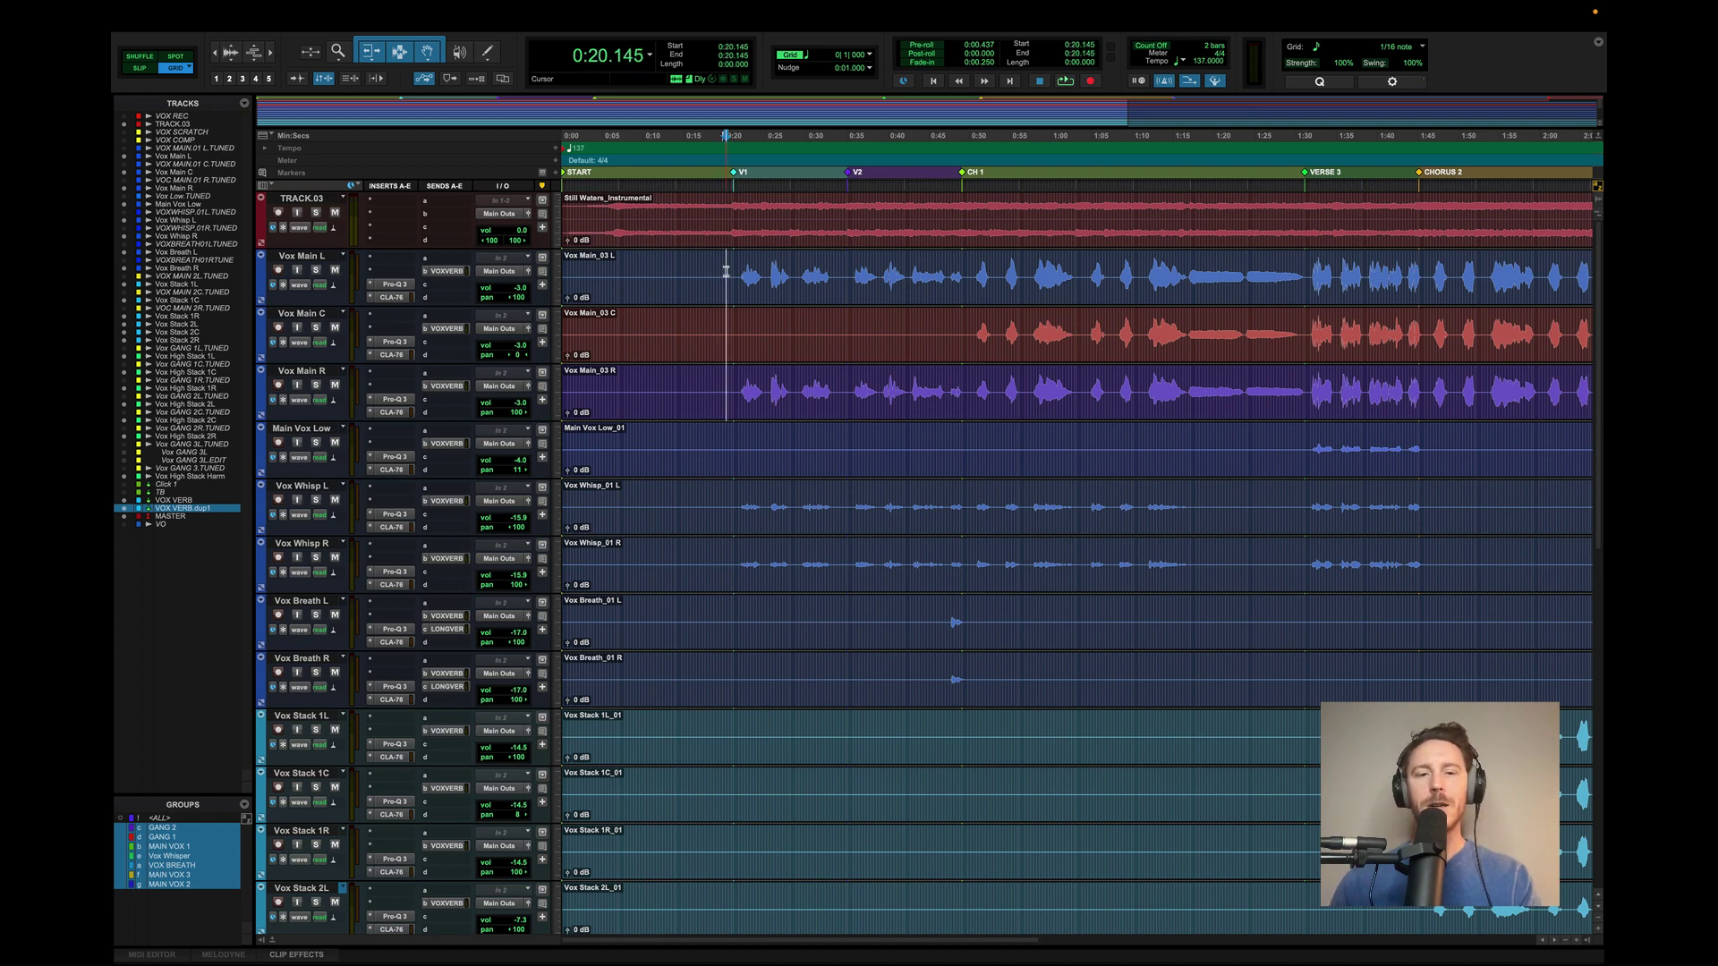
# - Play the session, then audition the main vocals briefly from 0:21.897 in verse one
pyautogui.press('space')
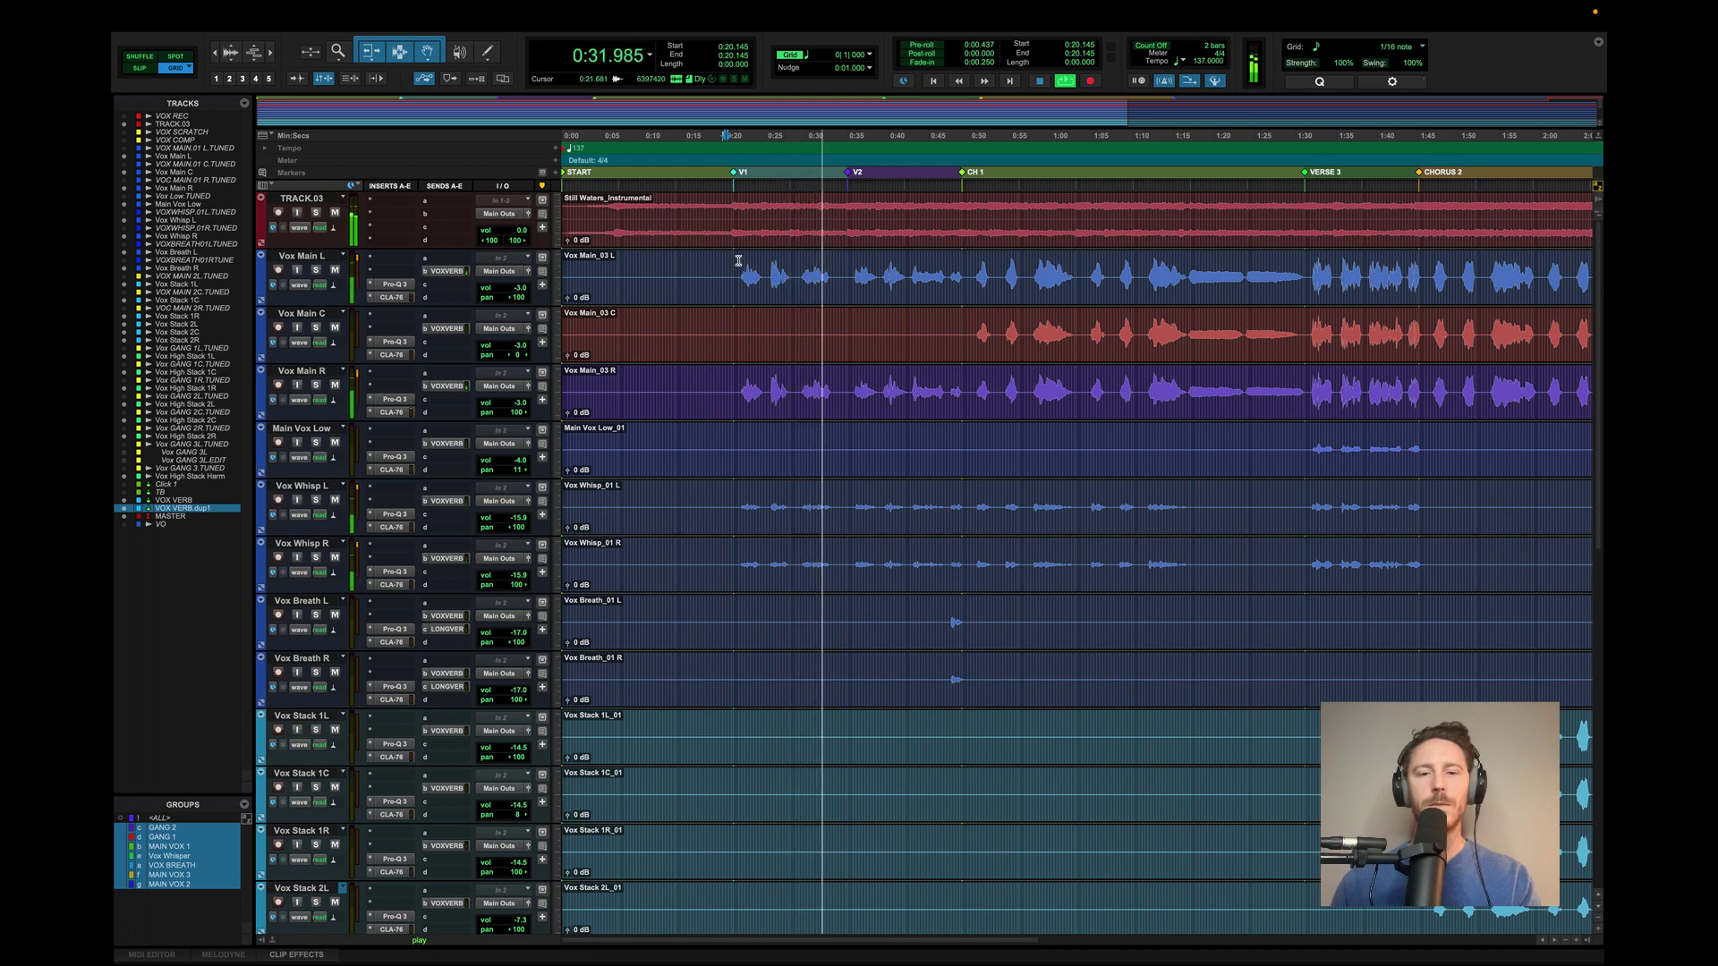
pyautogui.press('space')
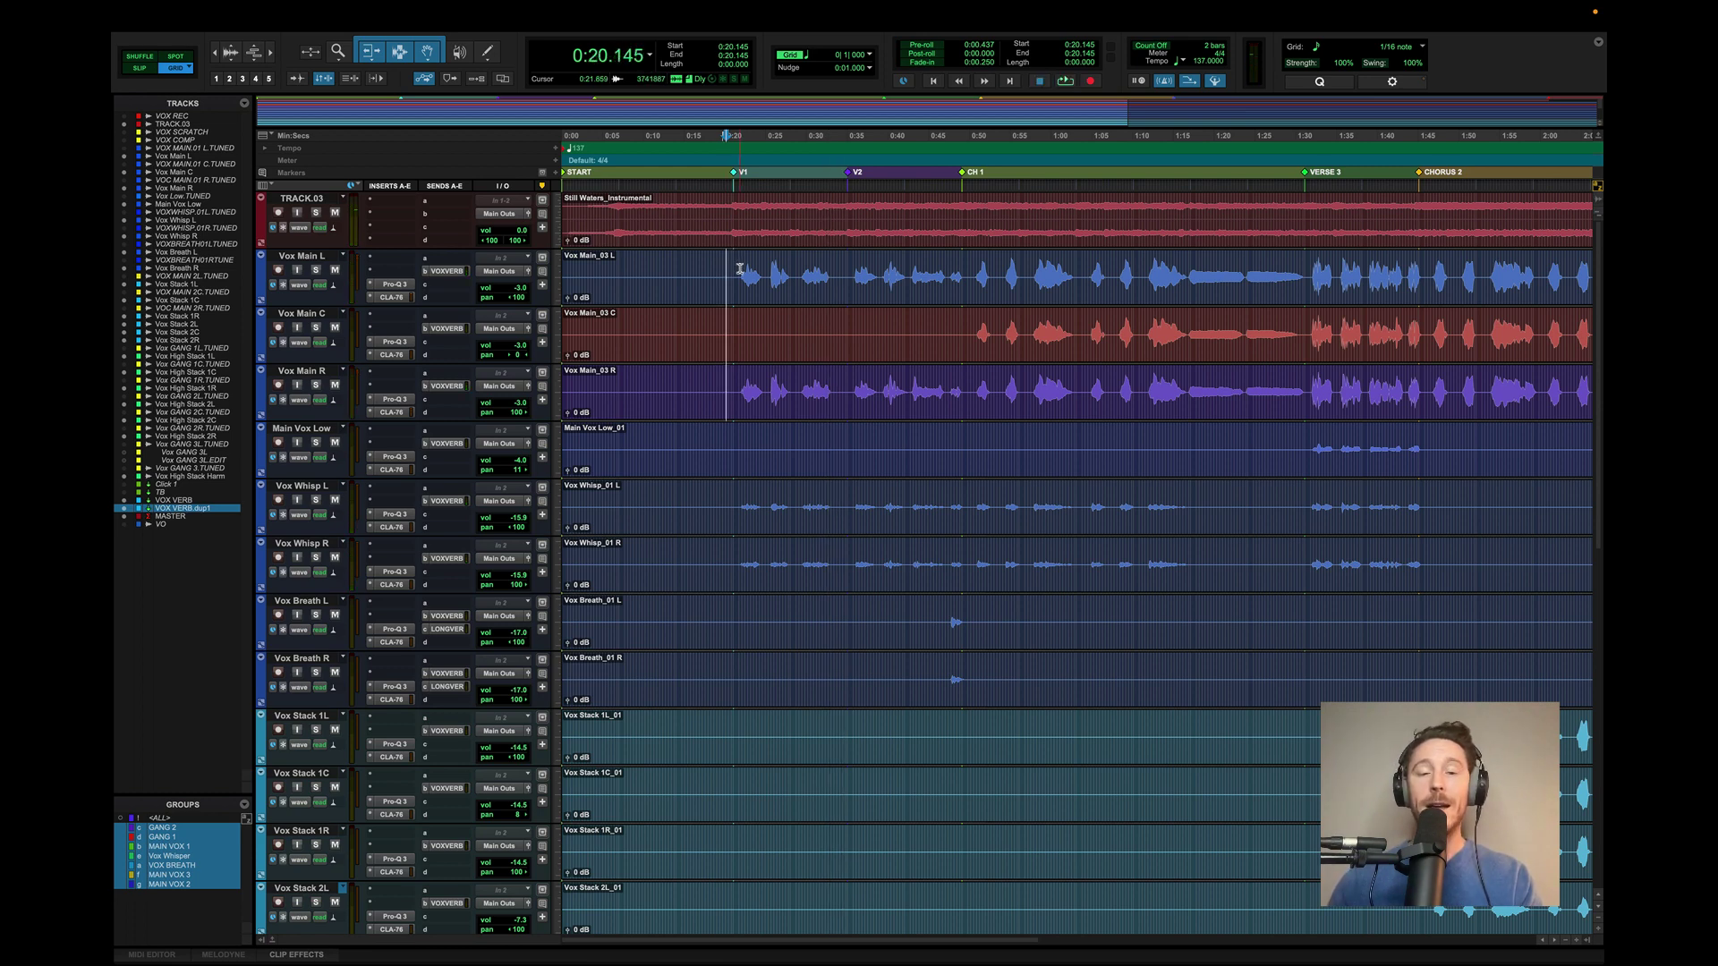
pyautogui.click(740, 266)
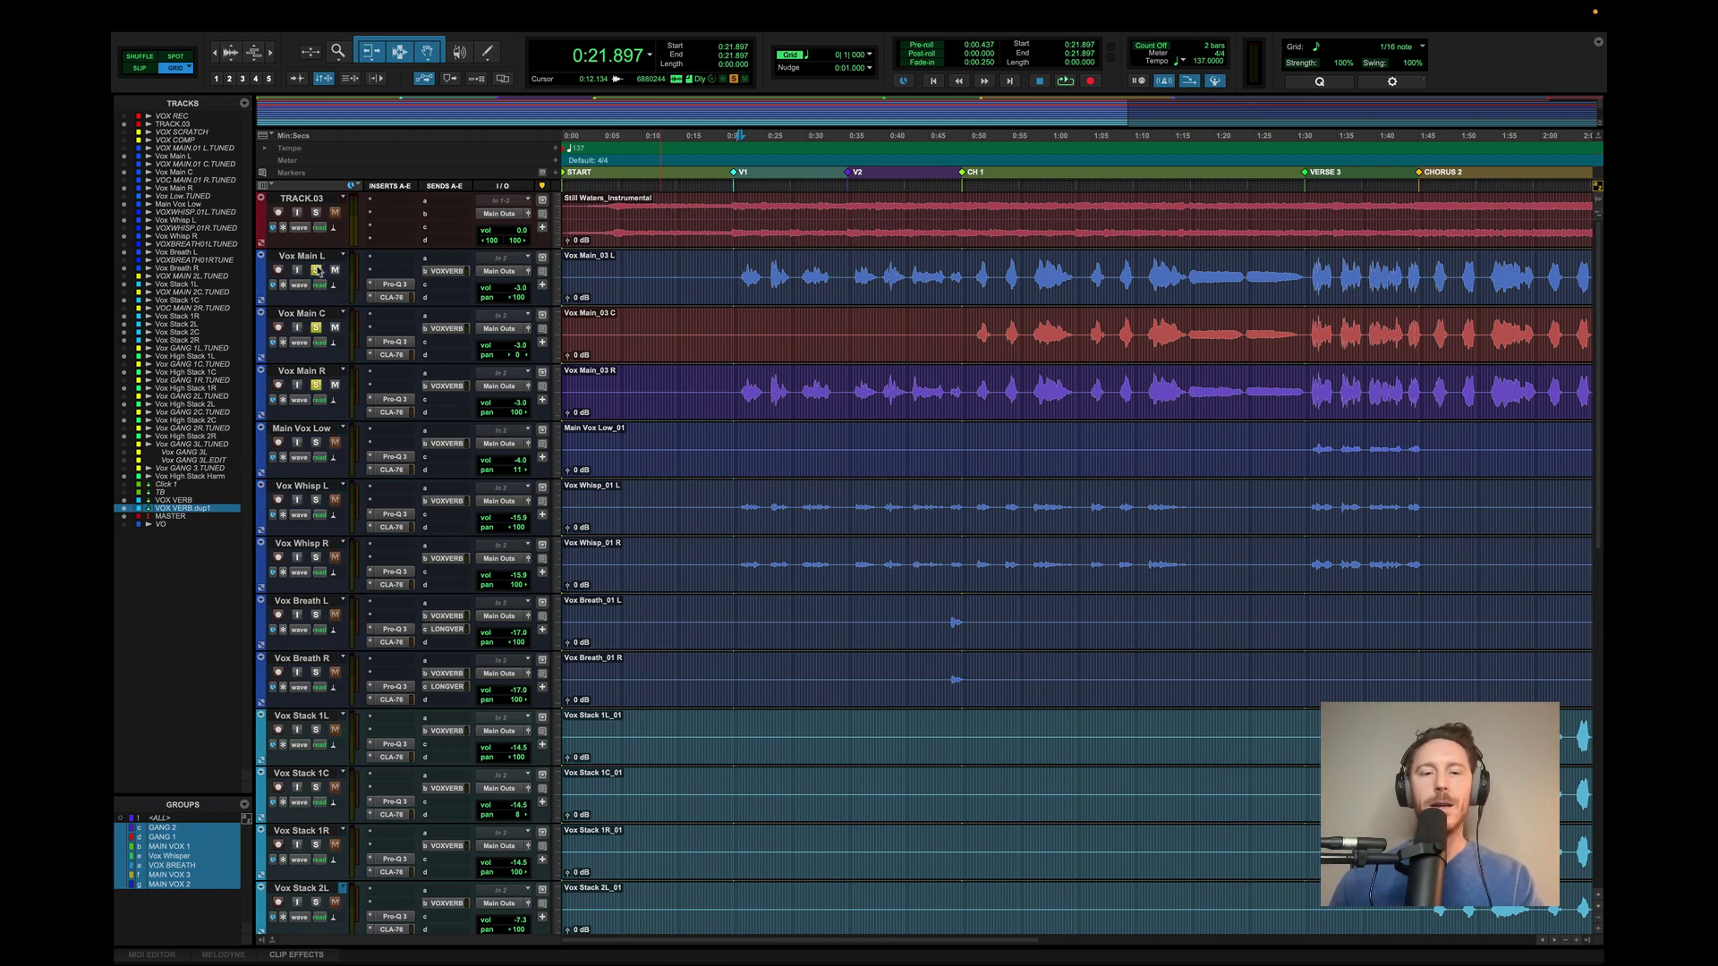
pyautogui.press('space')
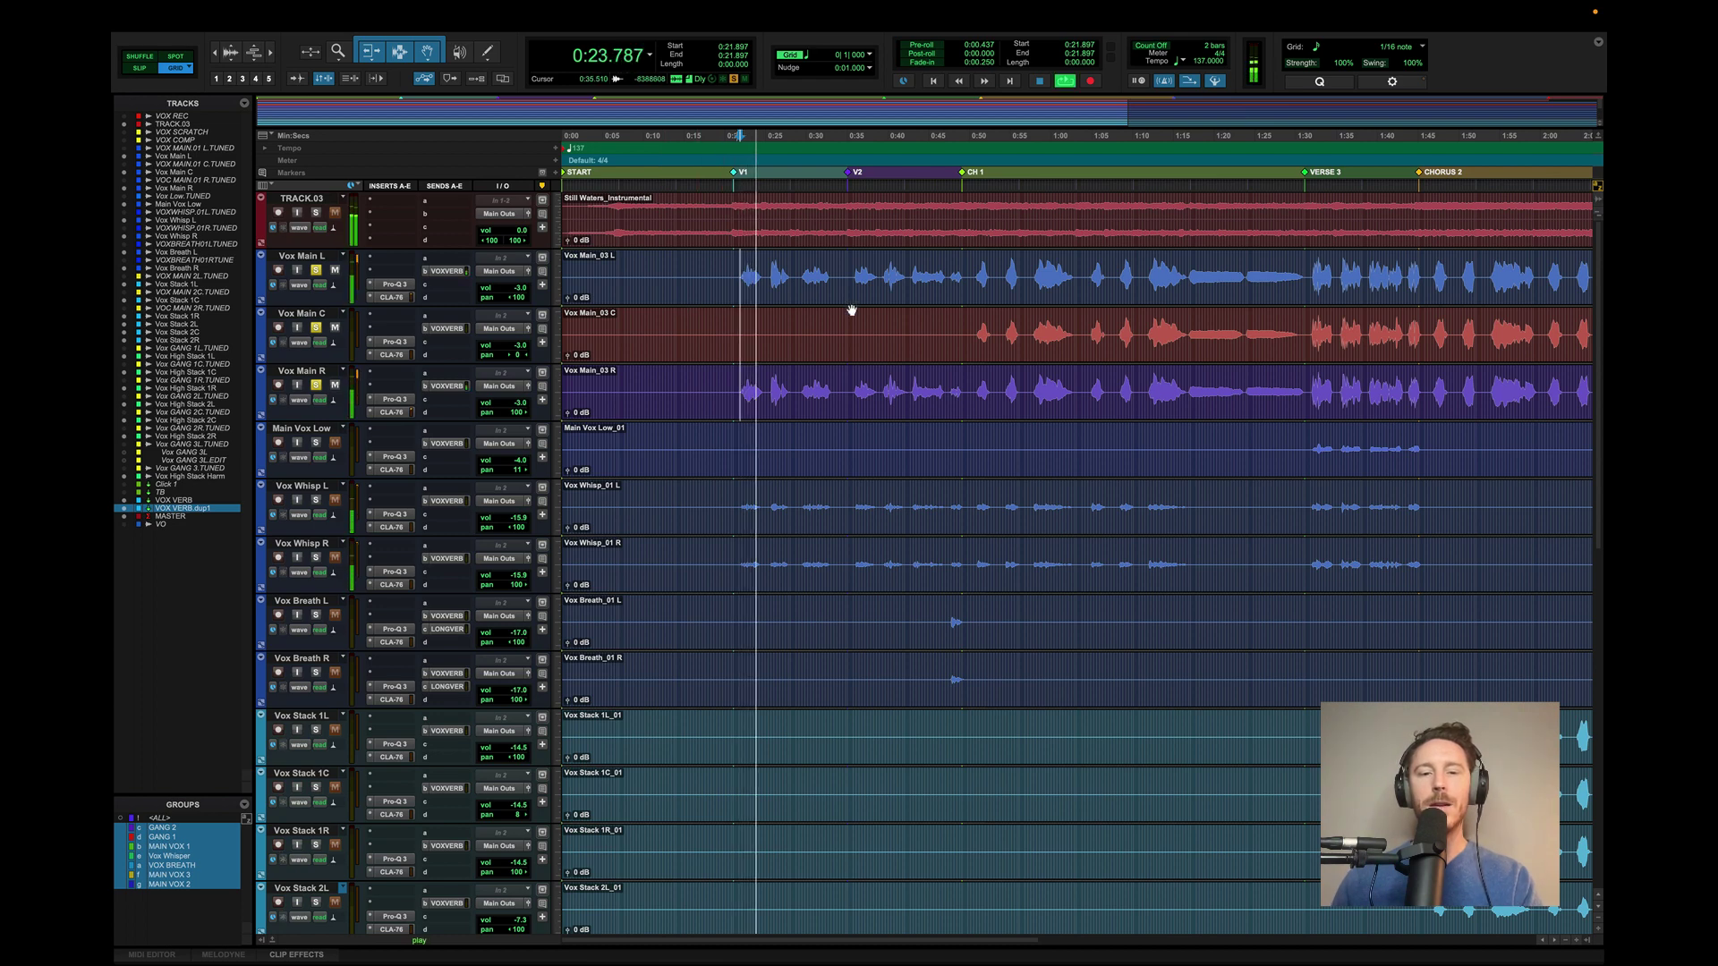
pyautogui.press('space')
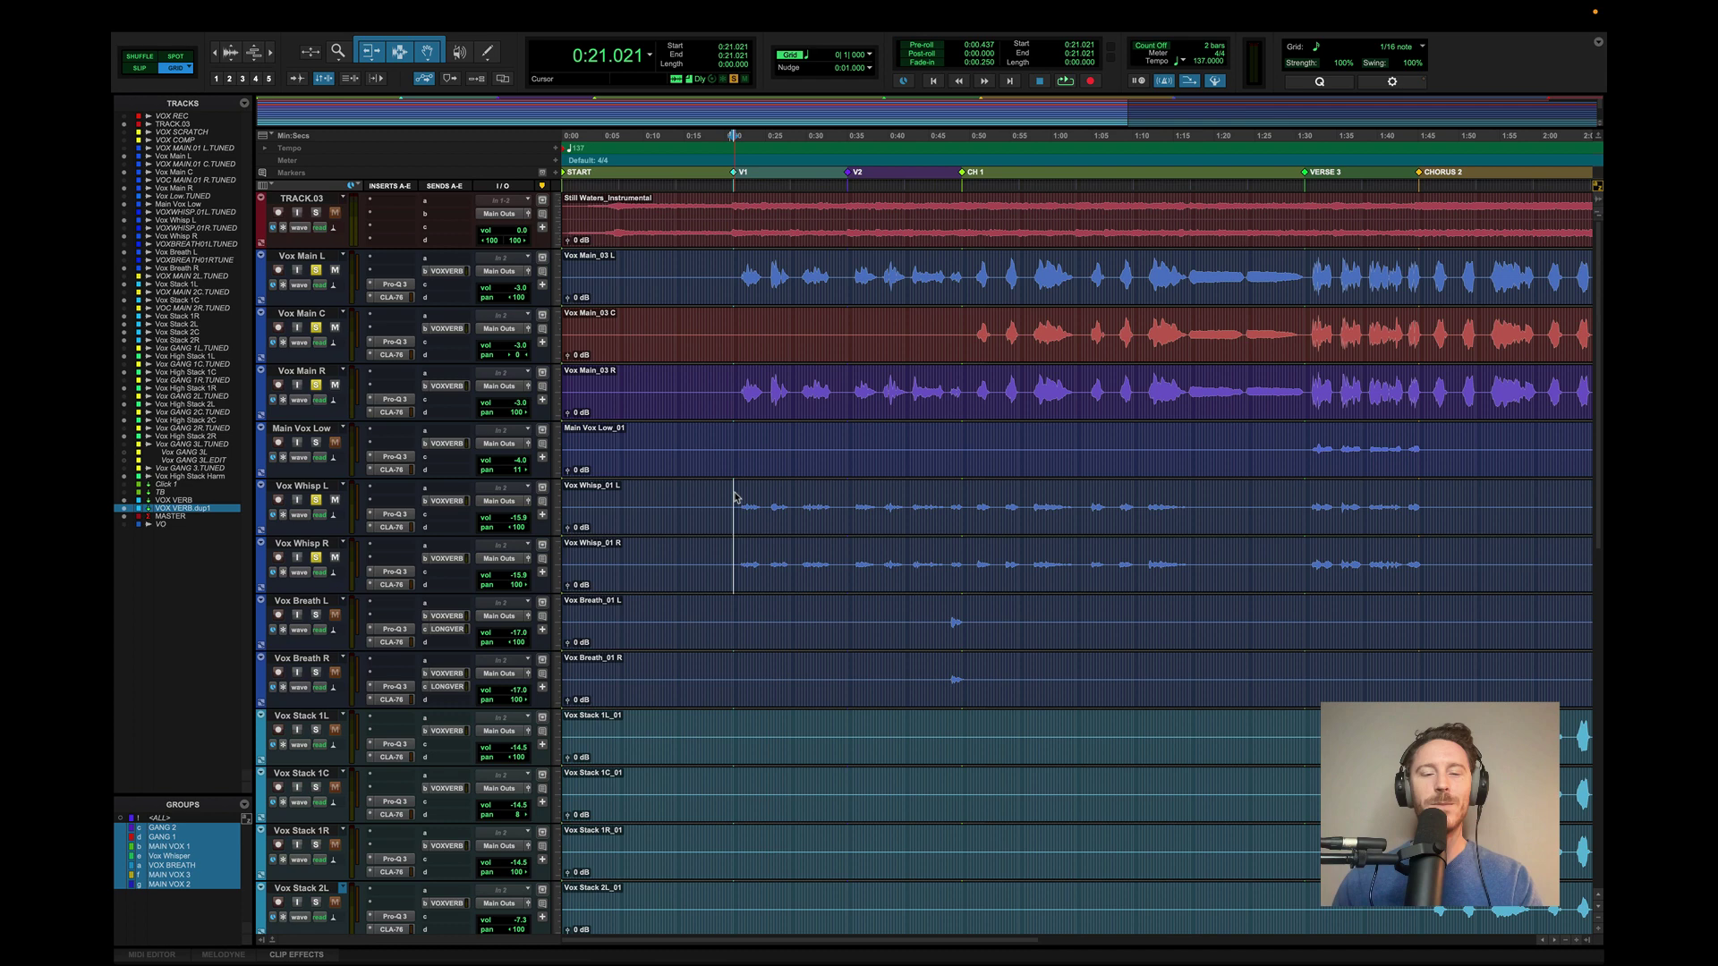
# - Play the soloed main vocals and follow the playhead past the verse 2 marker near 0:40
pyautogui.press('space')
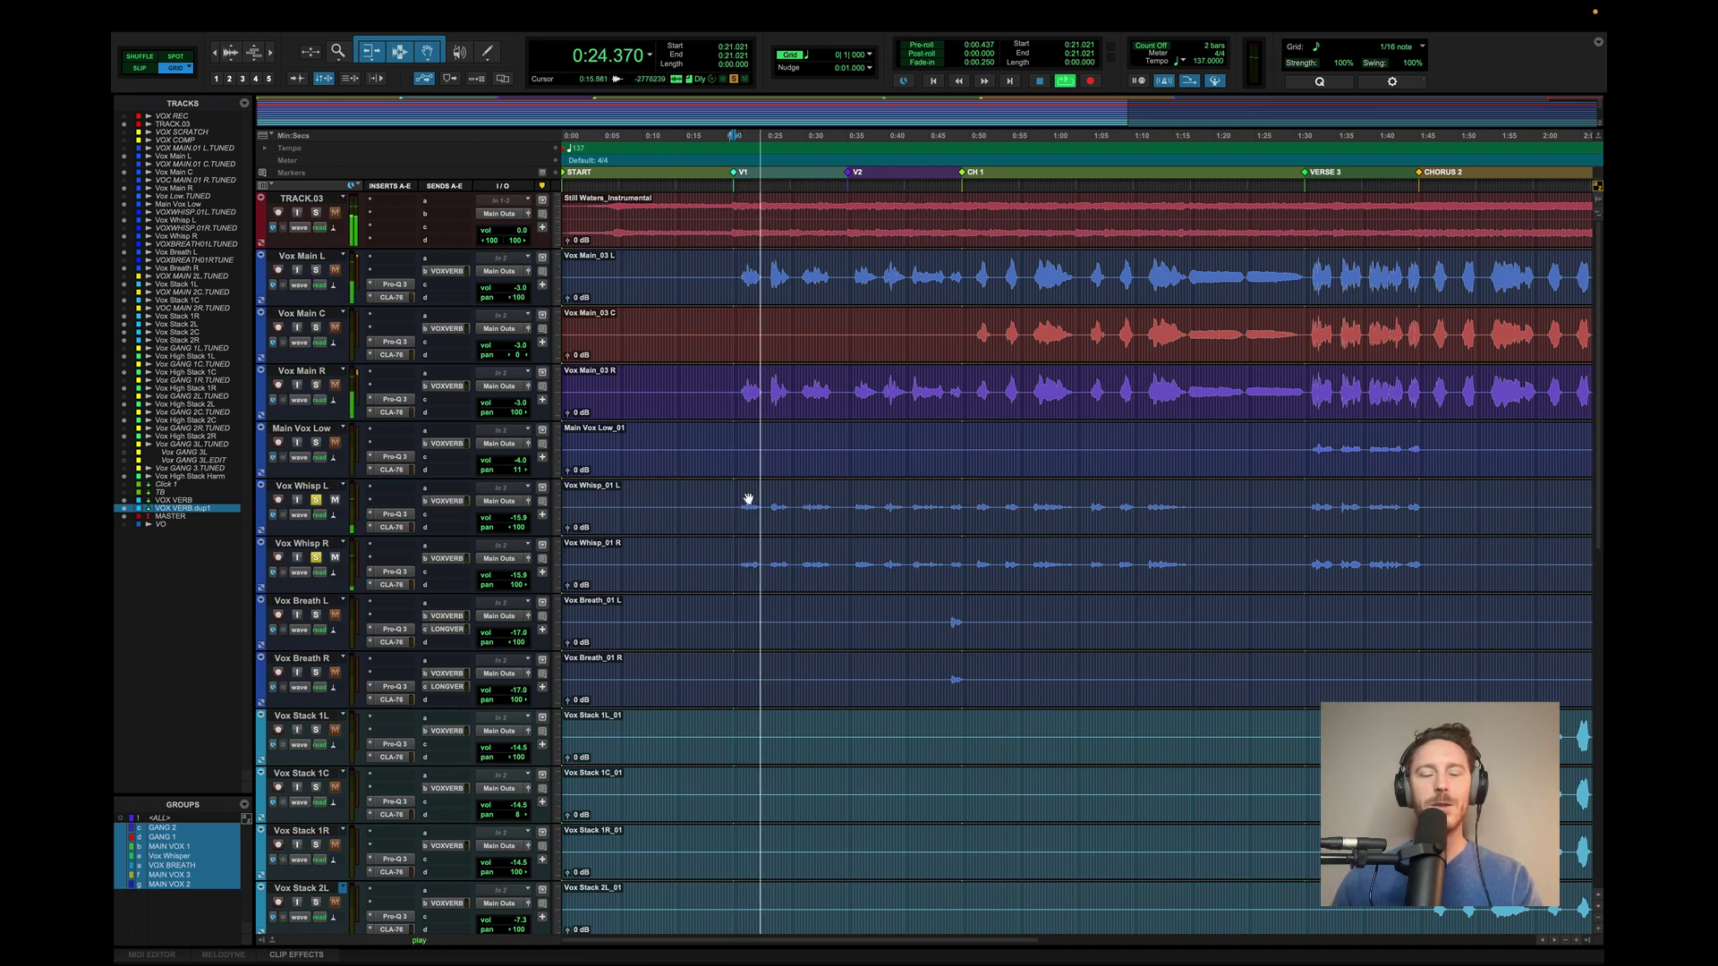
pyautogui.hscroll(3, 780, 515)
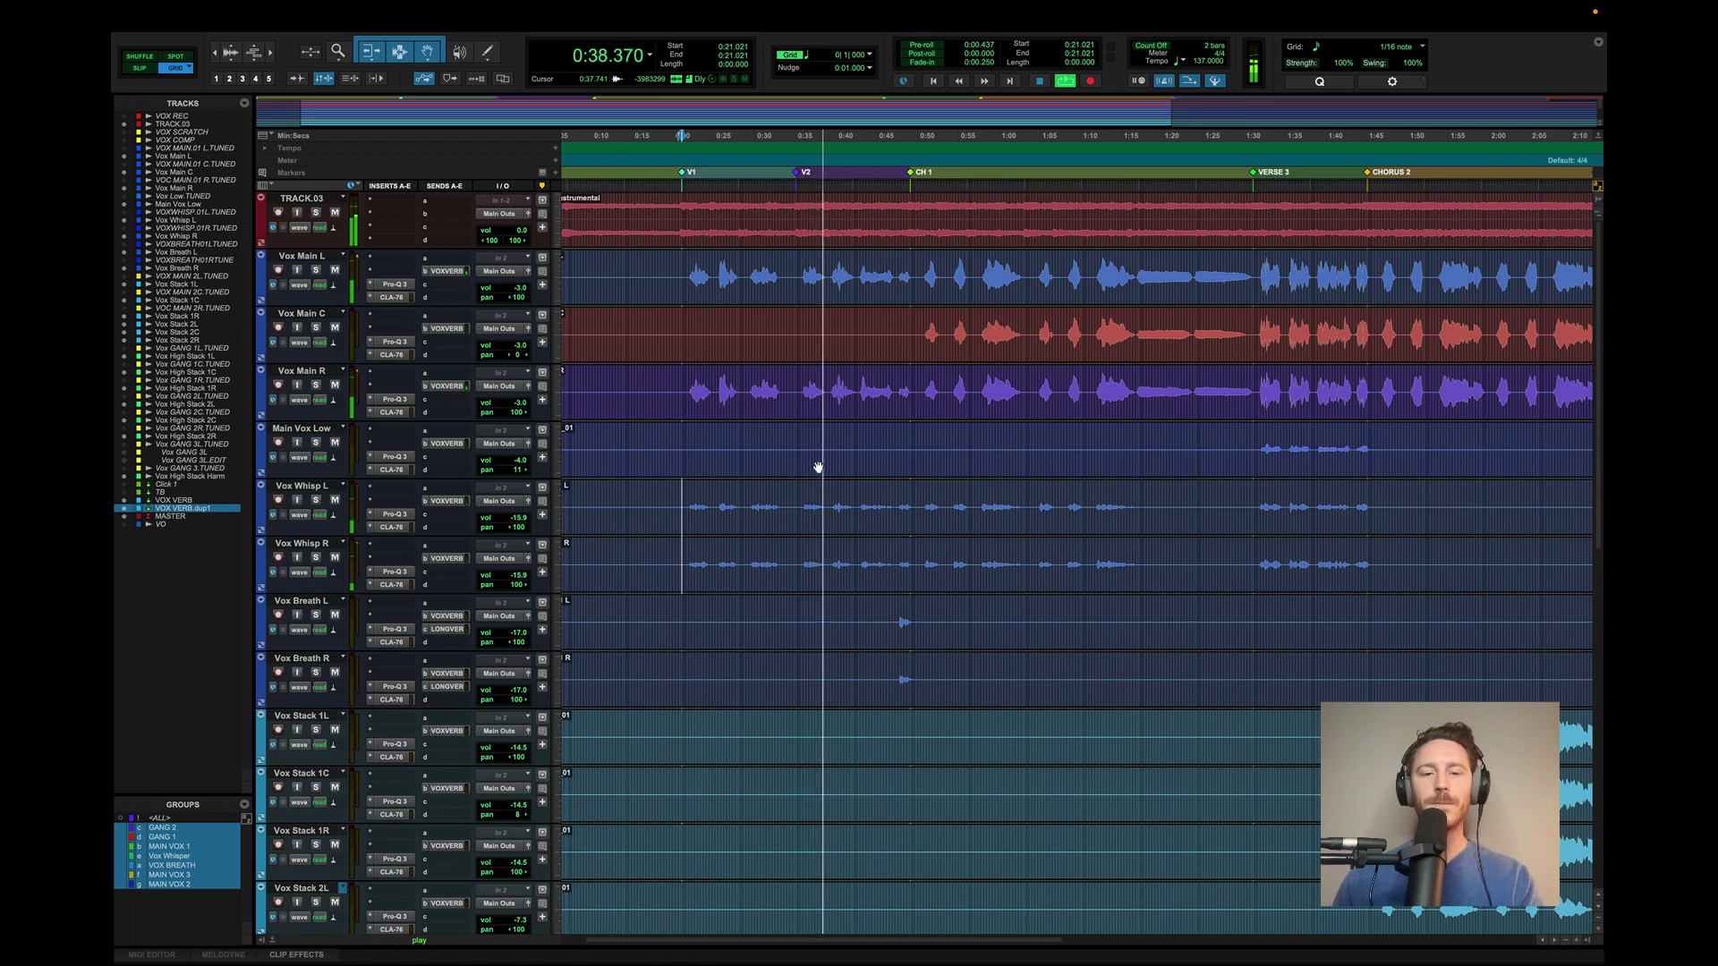
# - Solo Vox Breath L and R and play them from 0:47.737 into chorus one
pyautogui.press('space')
pyautogui.click(851, 386)
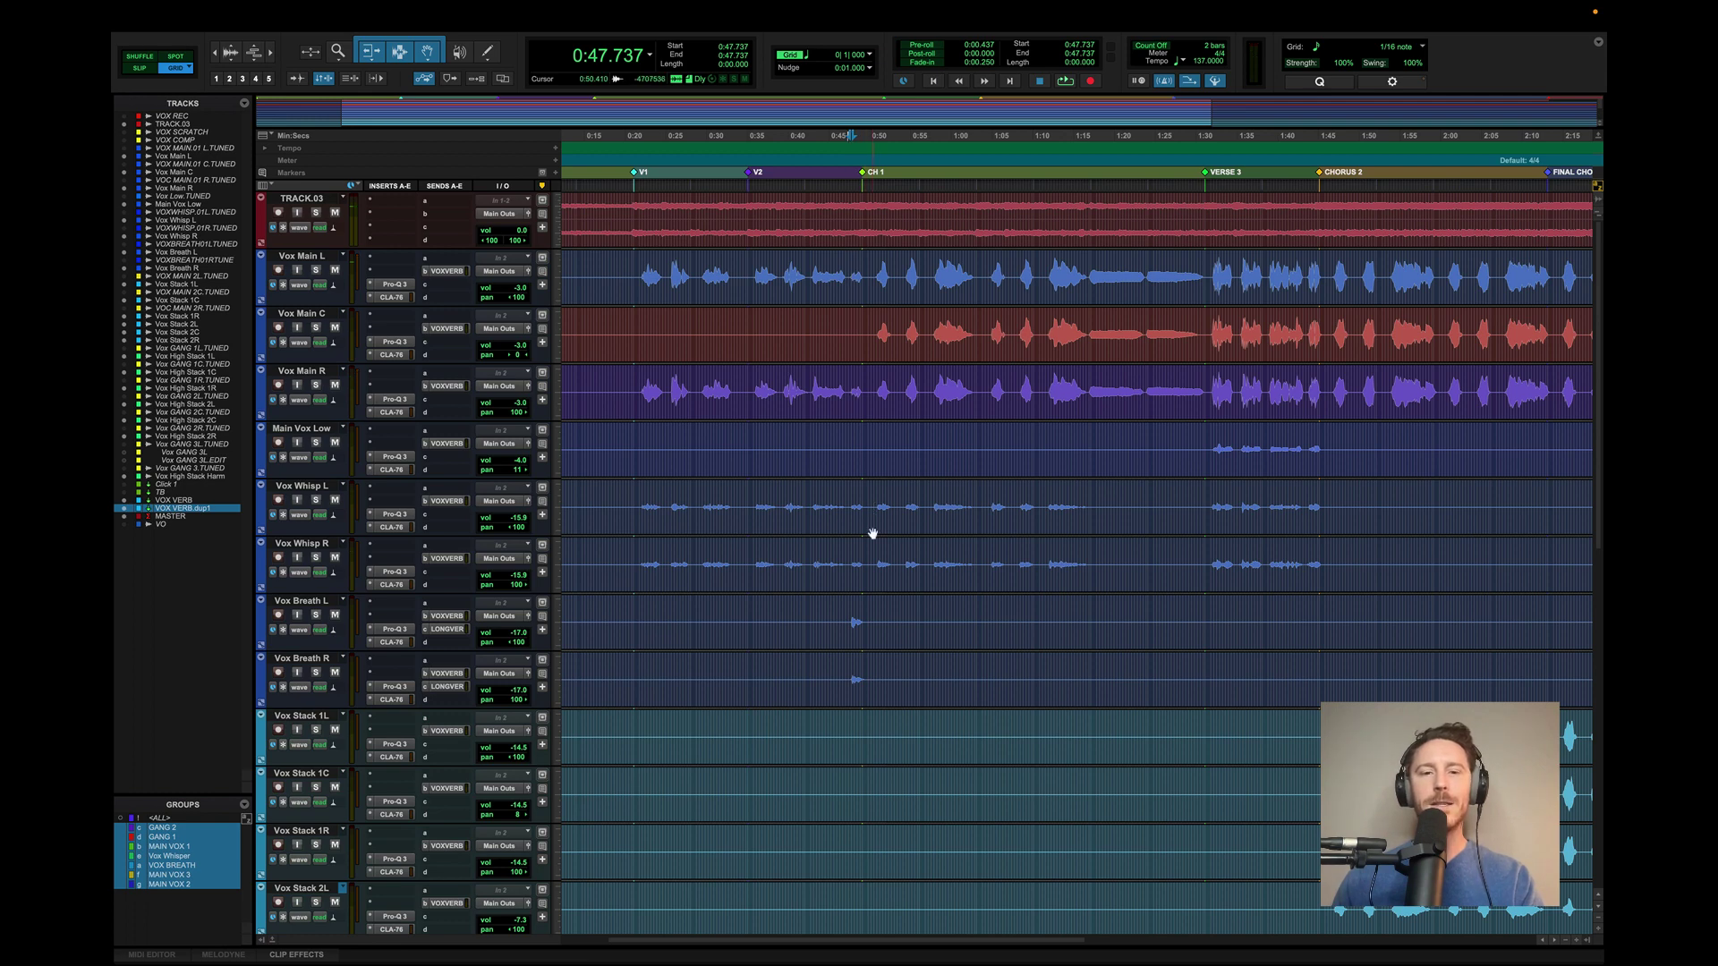
pyautogui.click(317, 615)
pyautogui.press('space')
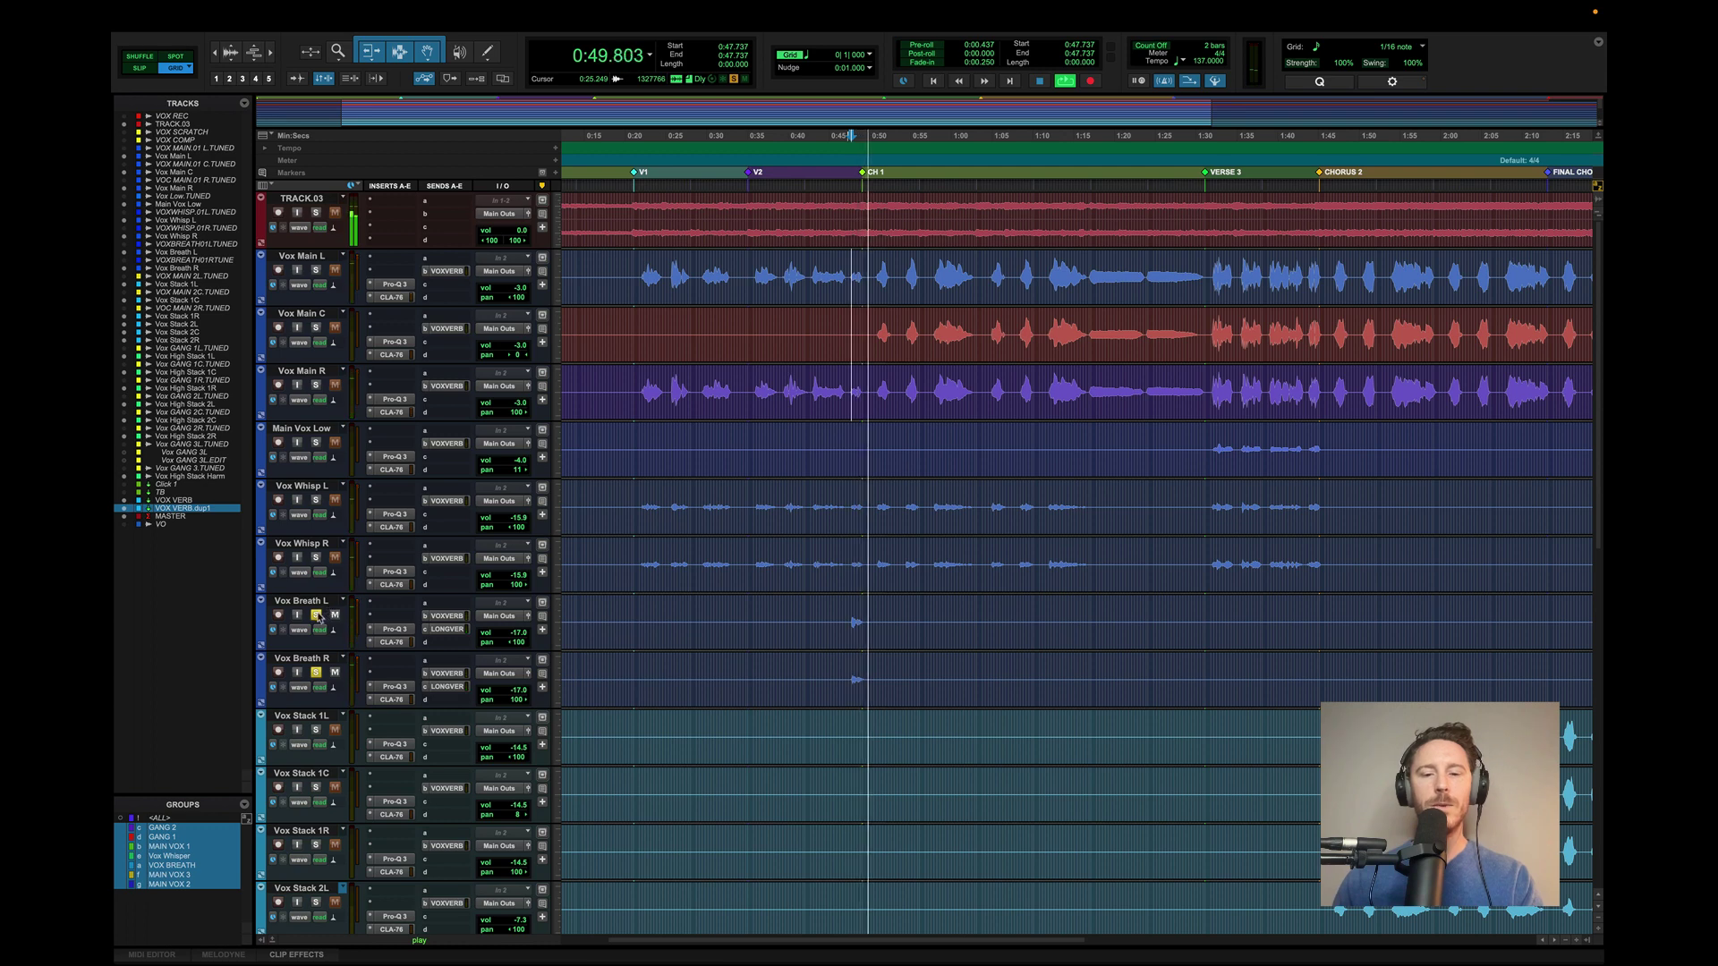
pyautogui.press('space')
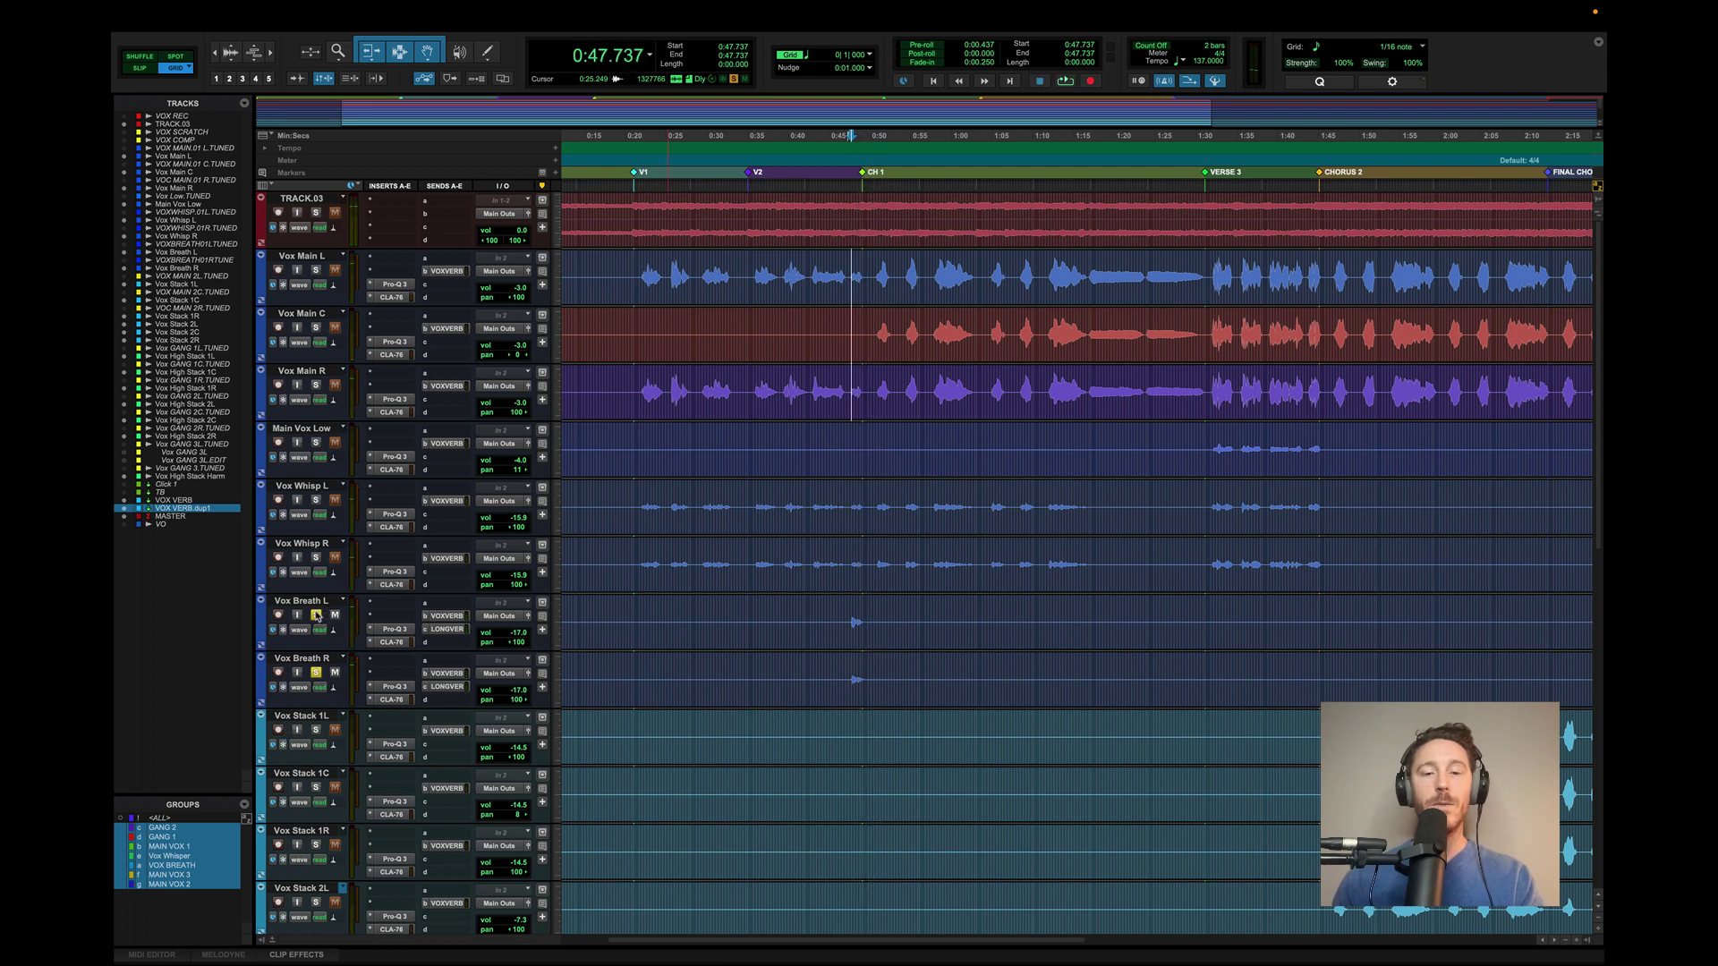
pyautogui.press('space')
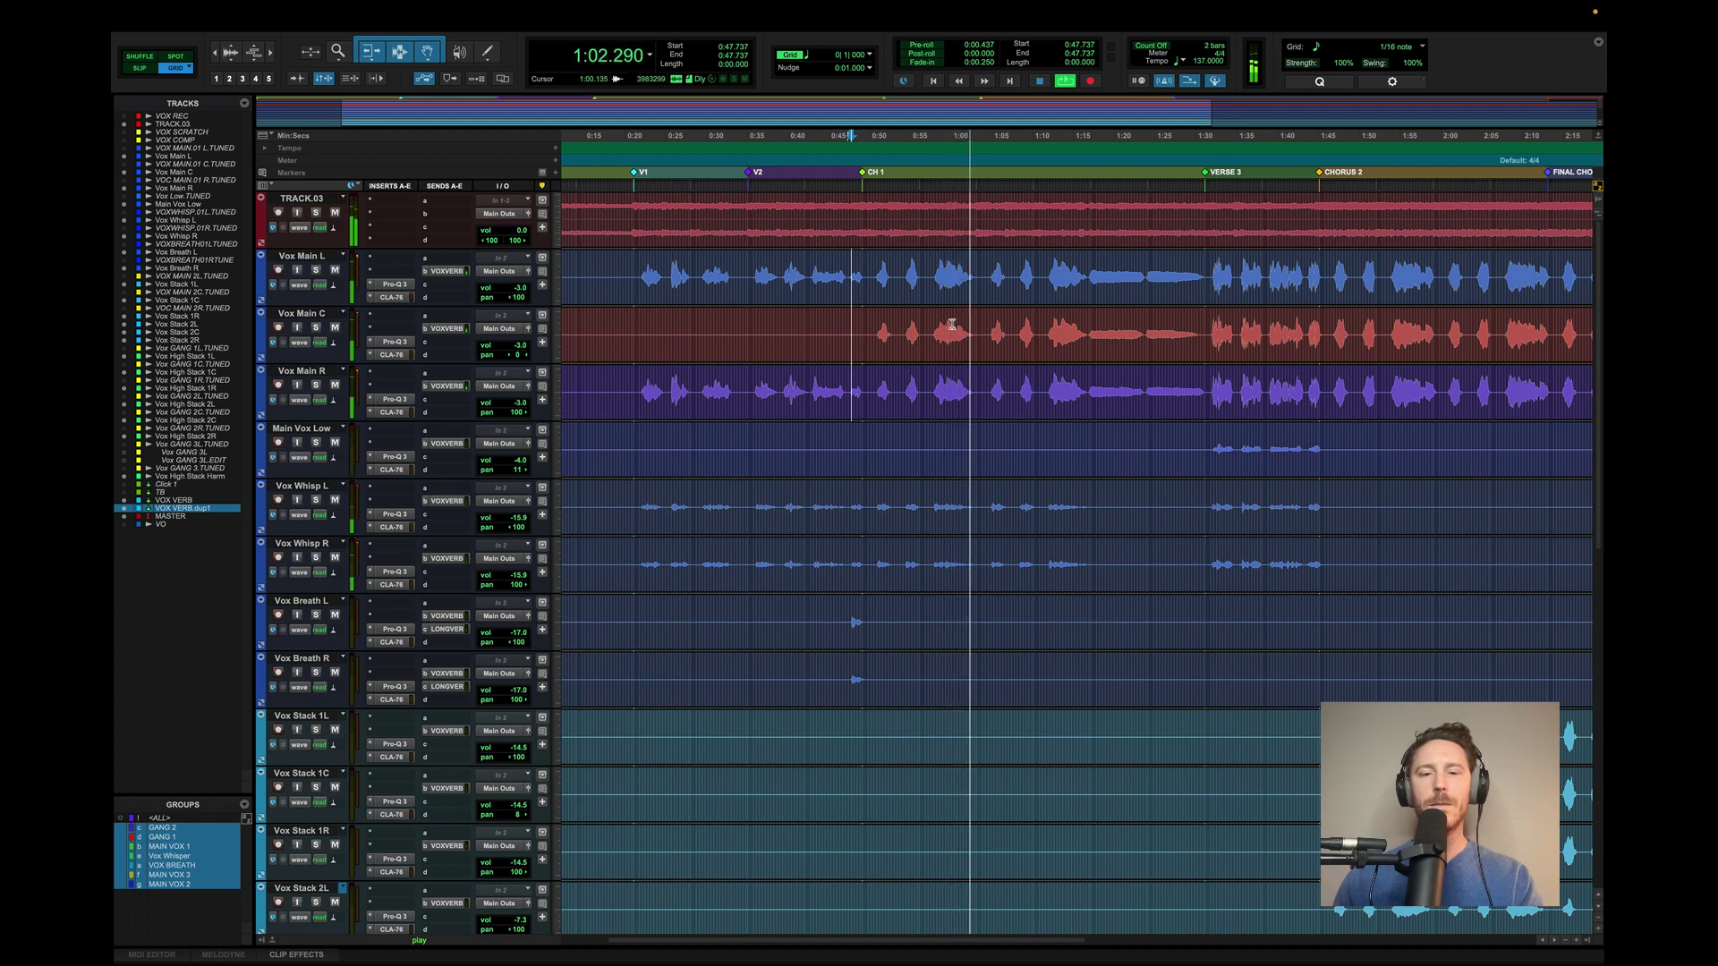
# - Play from 0:50.364 with Vox Main L, C and R soloed through chorus one
pyautogui.press('space')
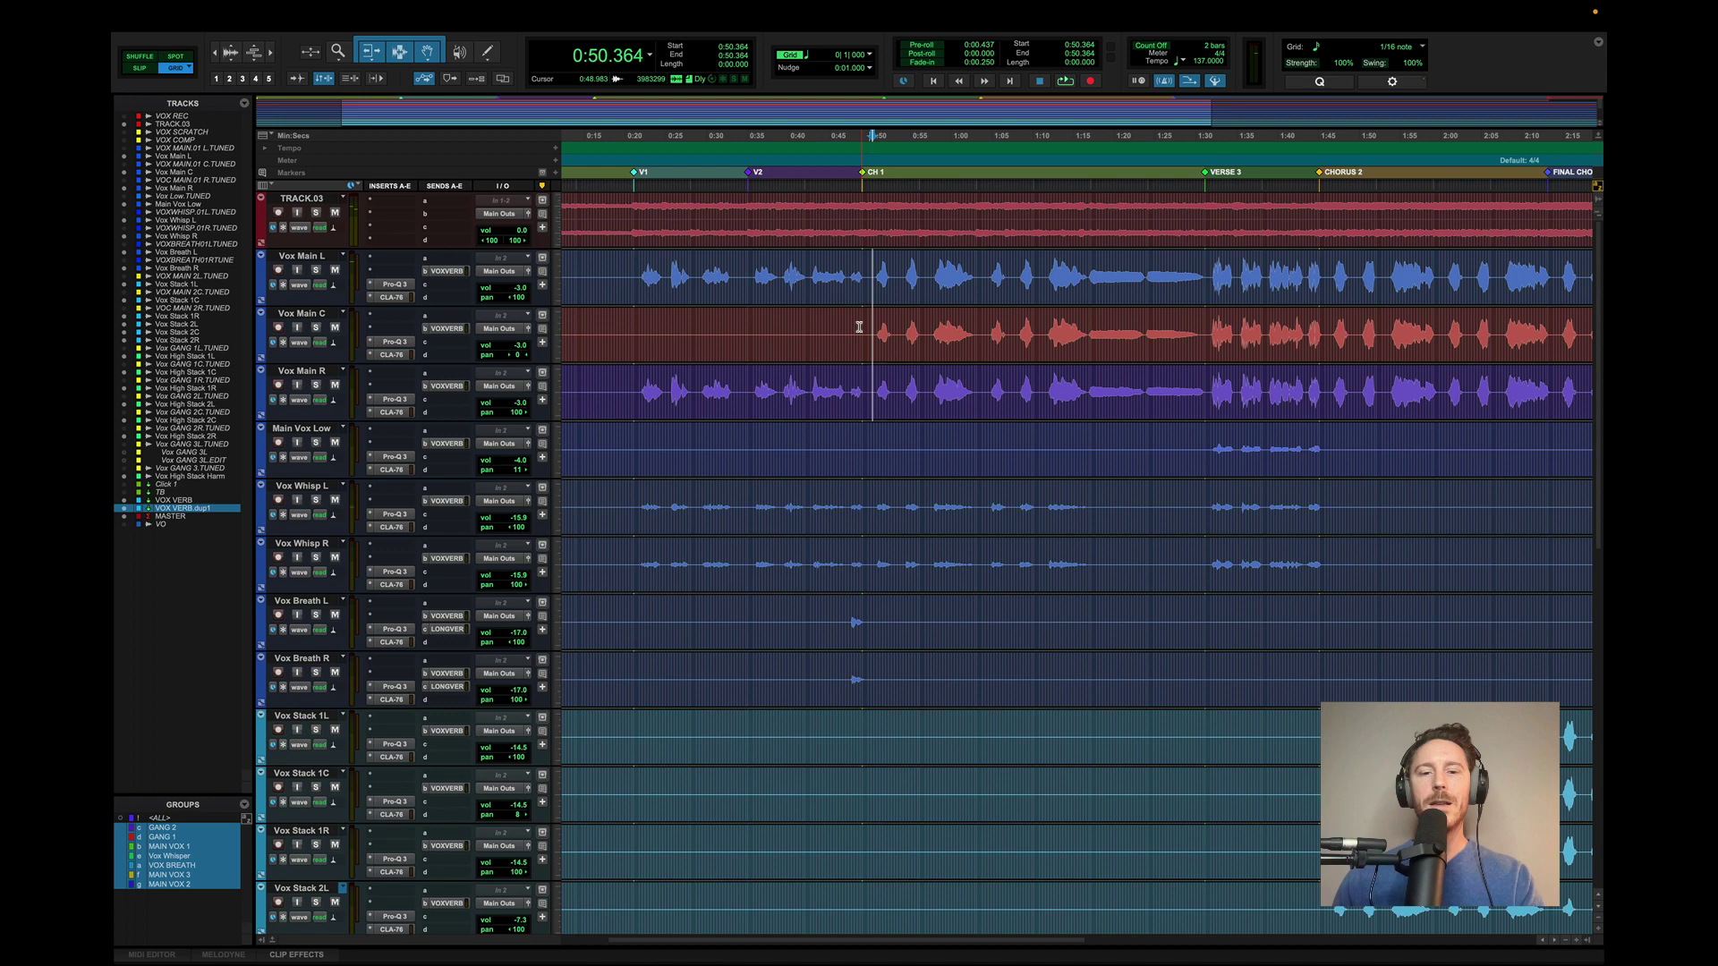
pyautogui.hscroll(1, 859, 328)
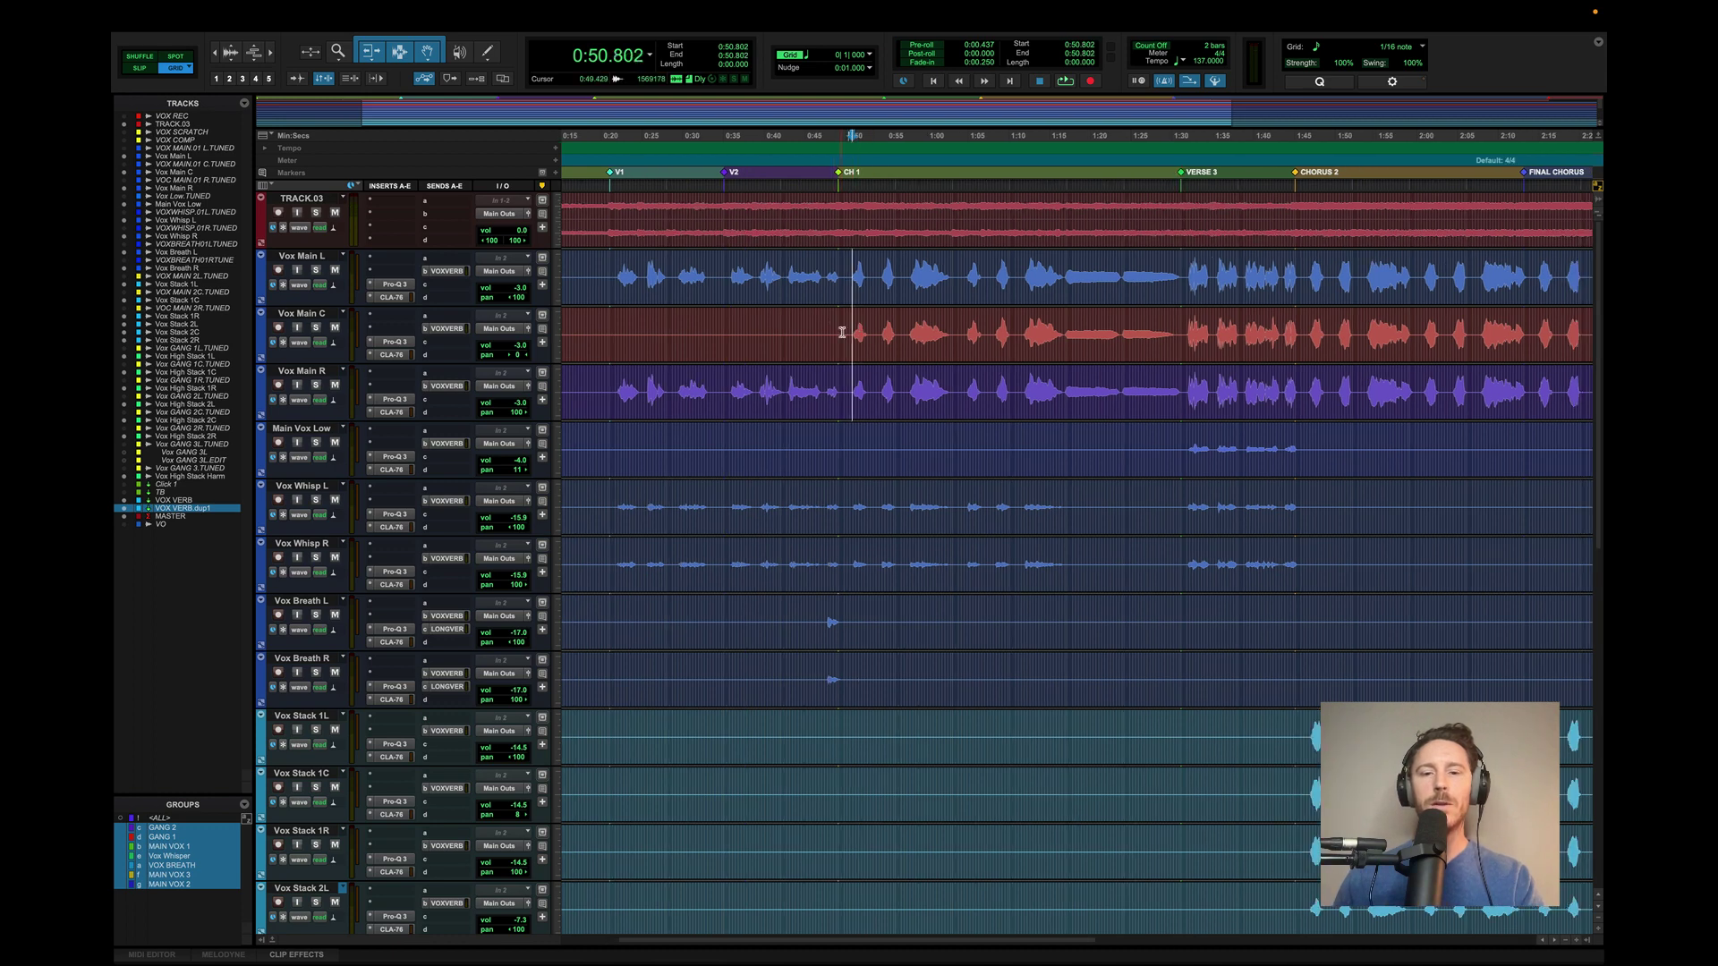
pyautogui.hscroll(1, 842, 332)
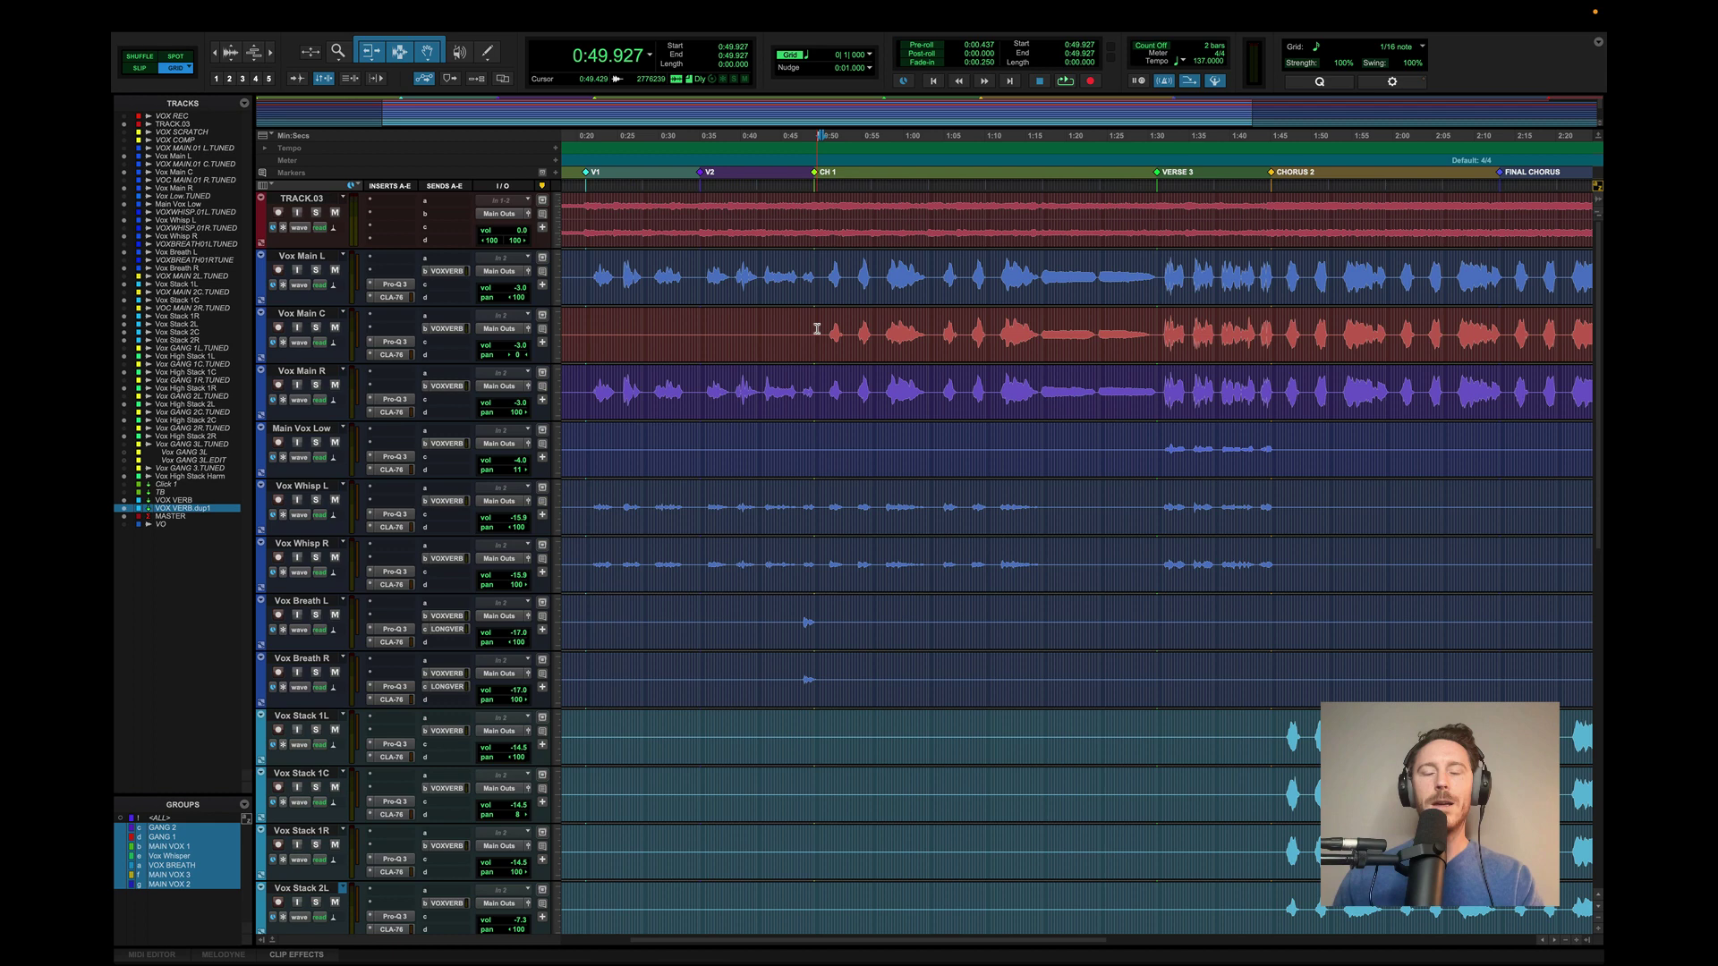
pyautogui.click(825, 327)
pyautogui.press('space')
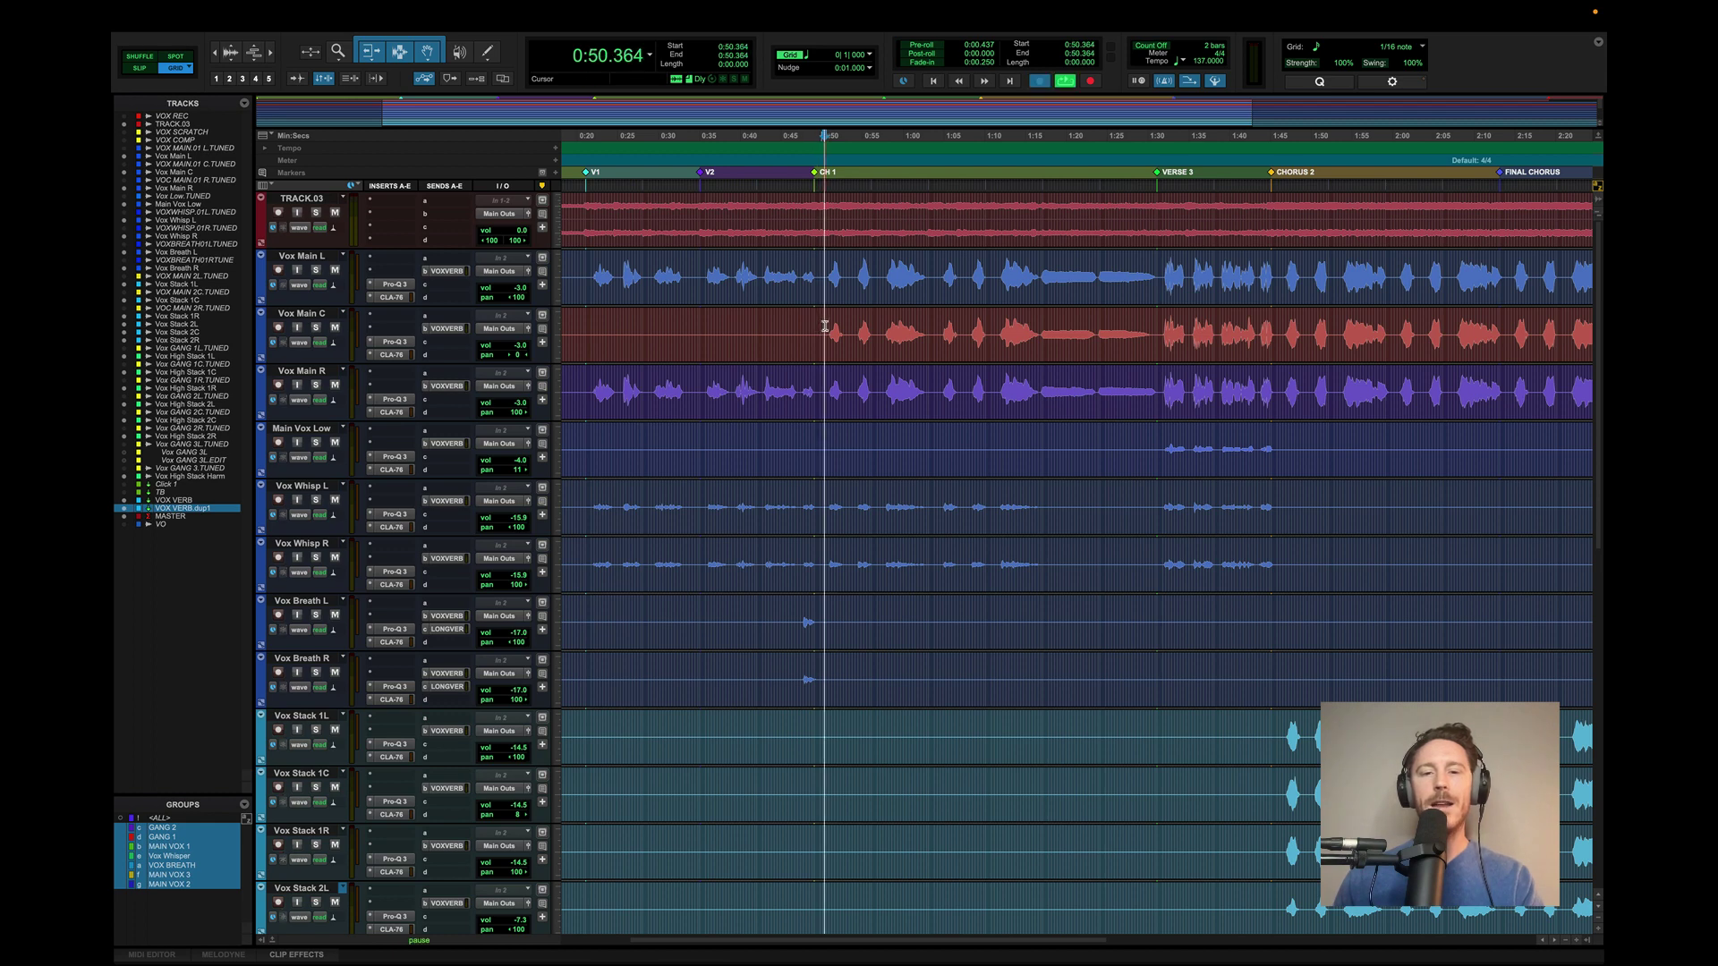
pyautogui.click(319, 328)
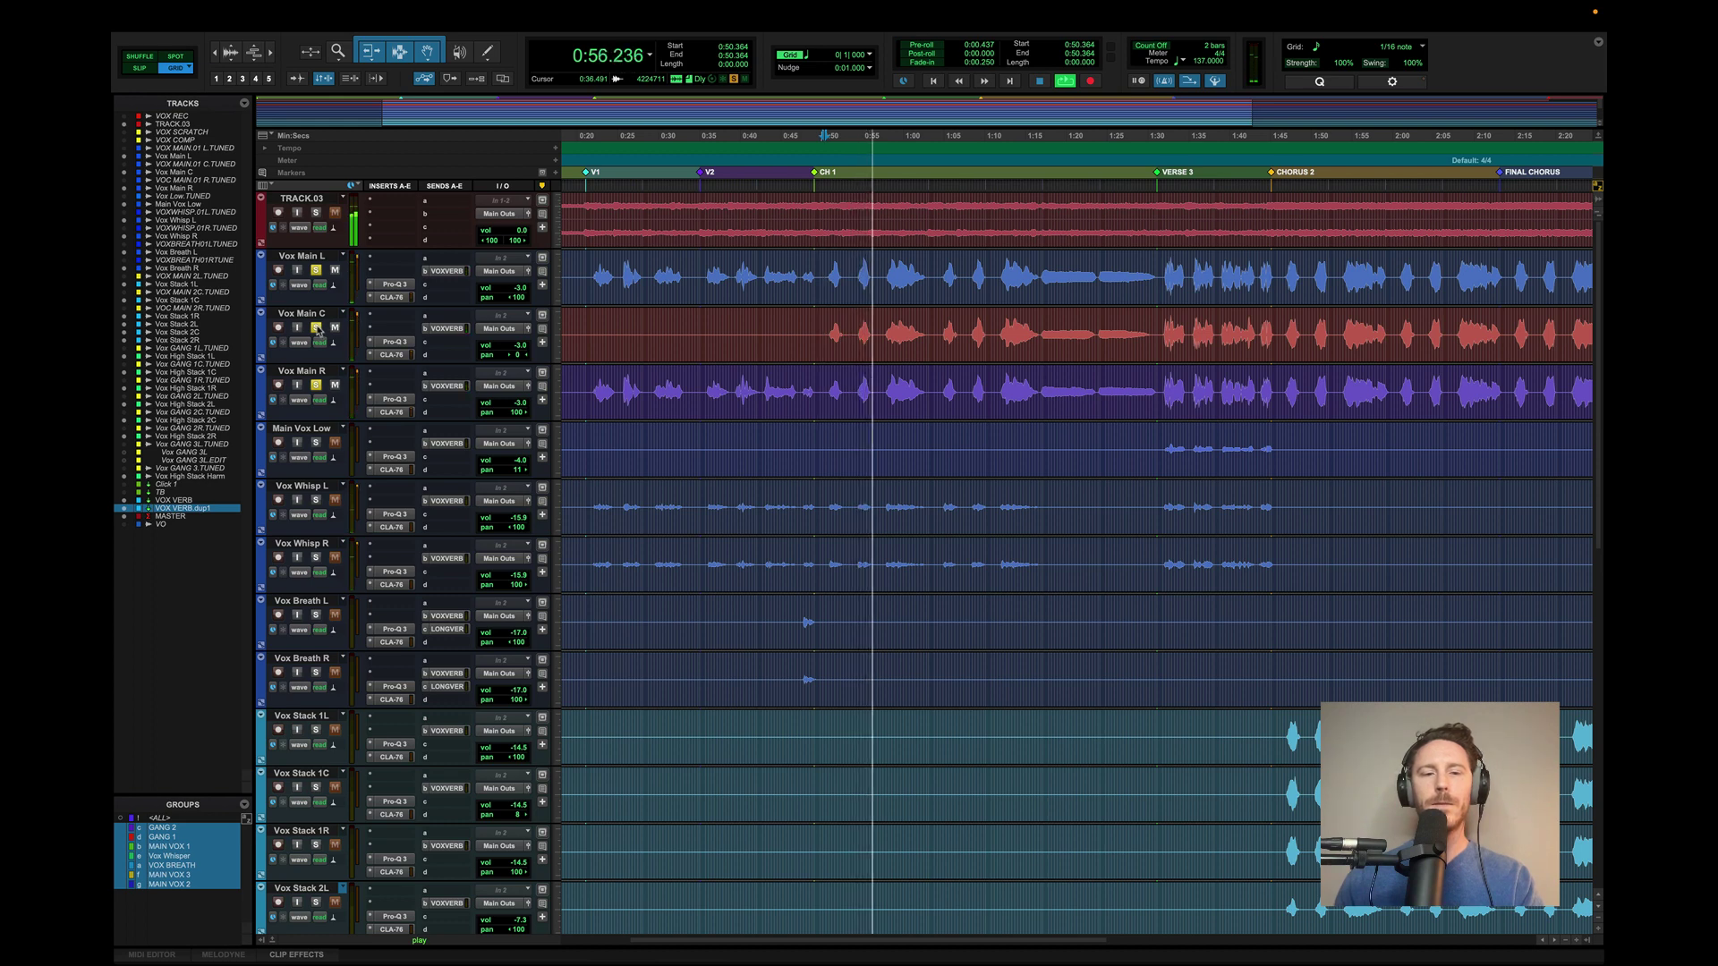
pyautogui.hscroll(1, 902, 341)
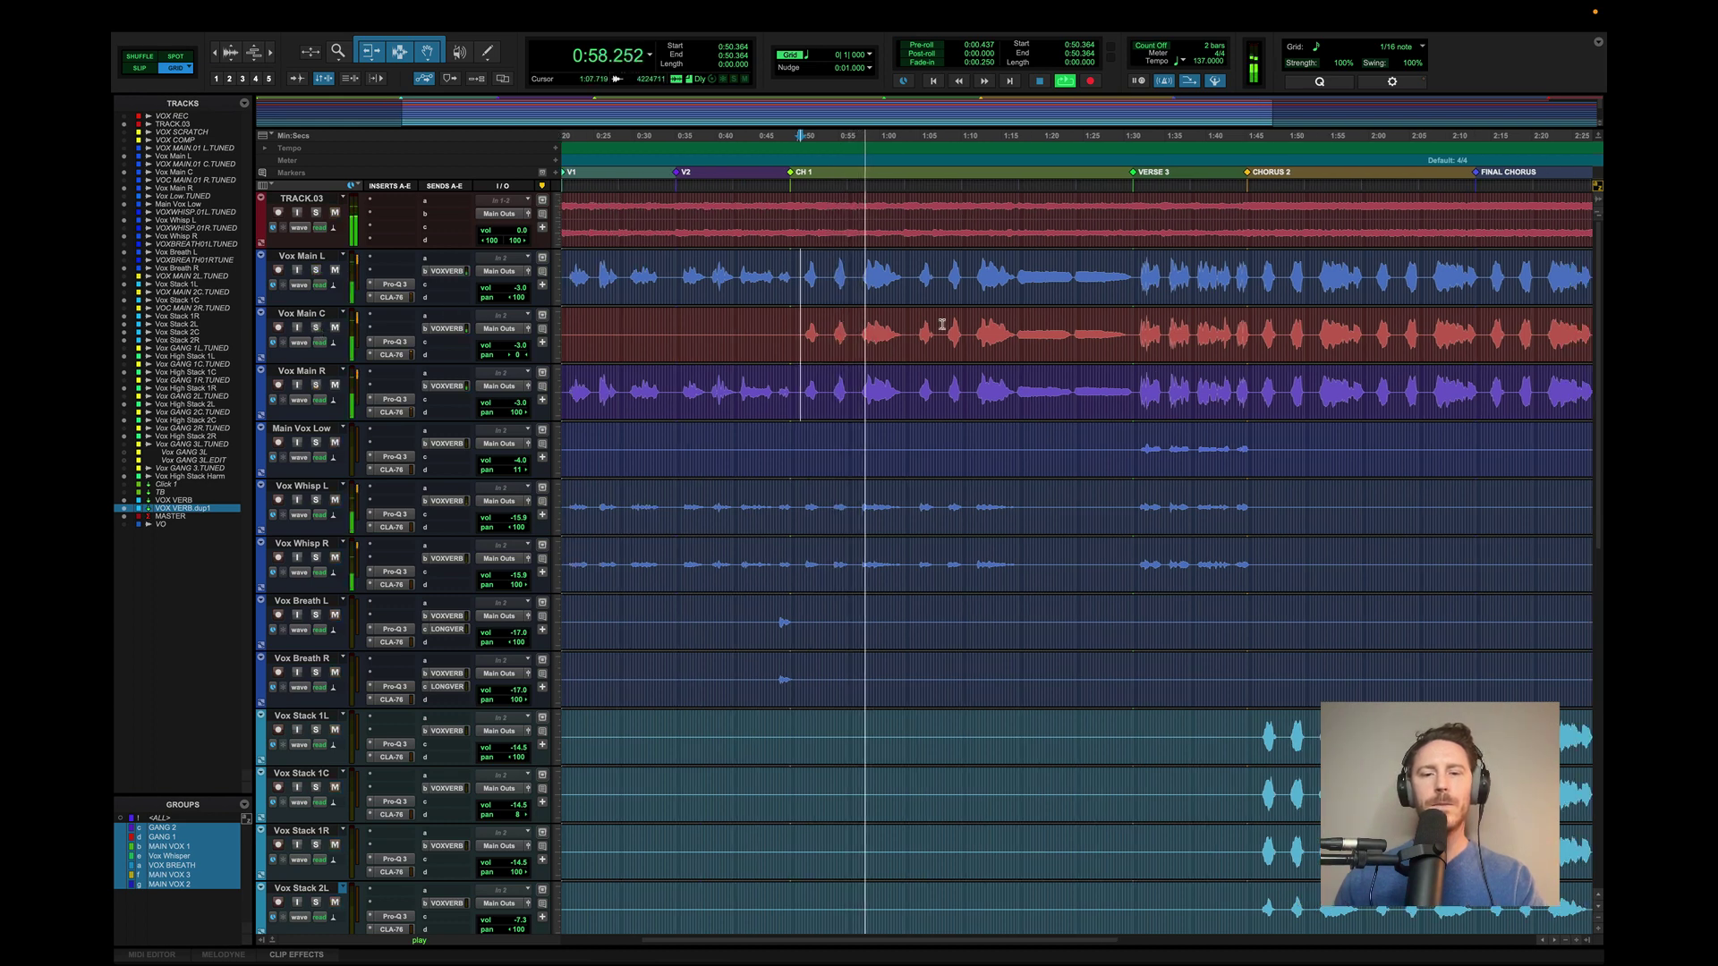
# - Play the main vocals from 1:16.204, following the playhead past verse 3 to about 1:37
pyautogui.click(1012, 273)
pyautogui.press('space')
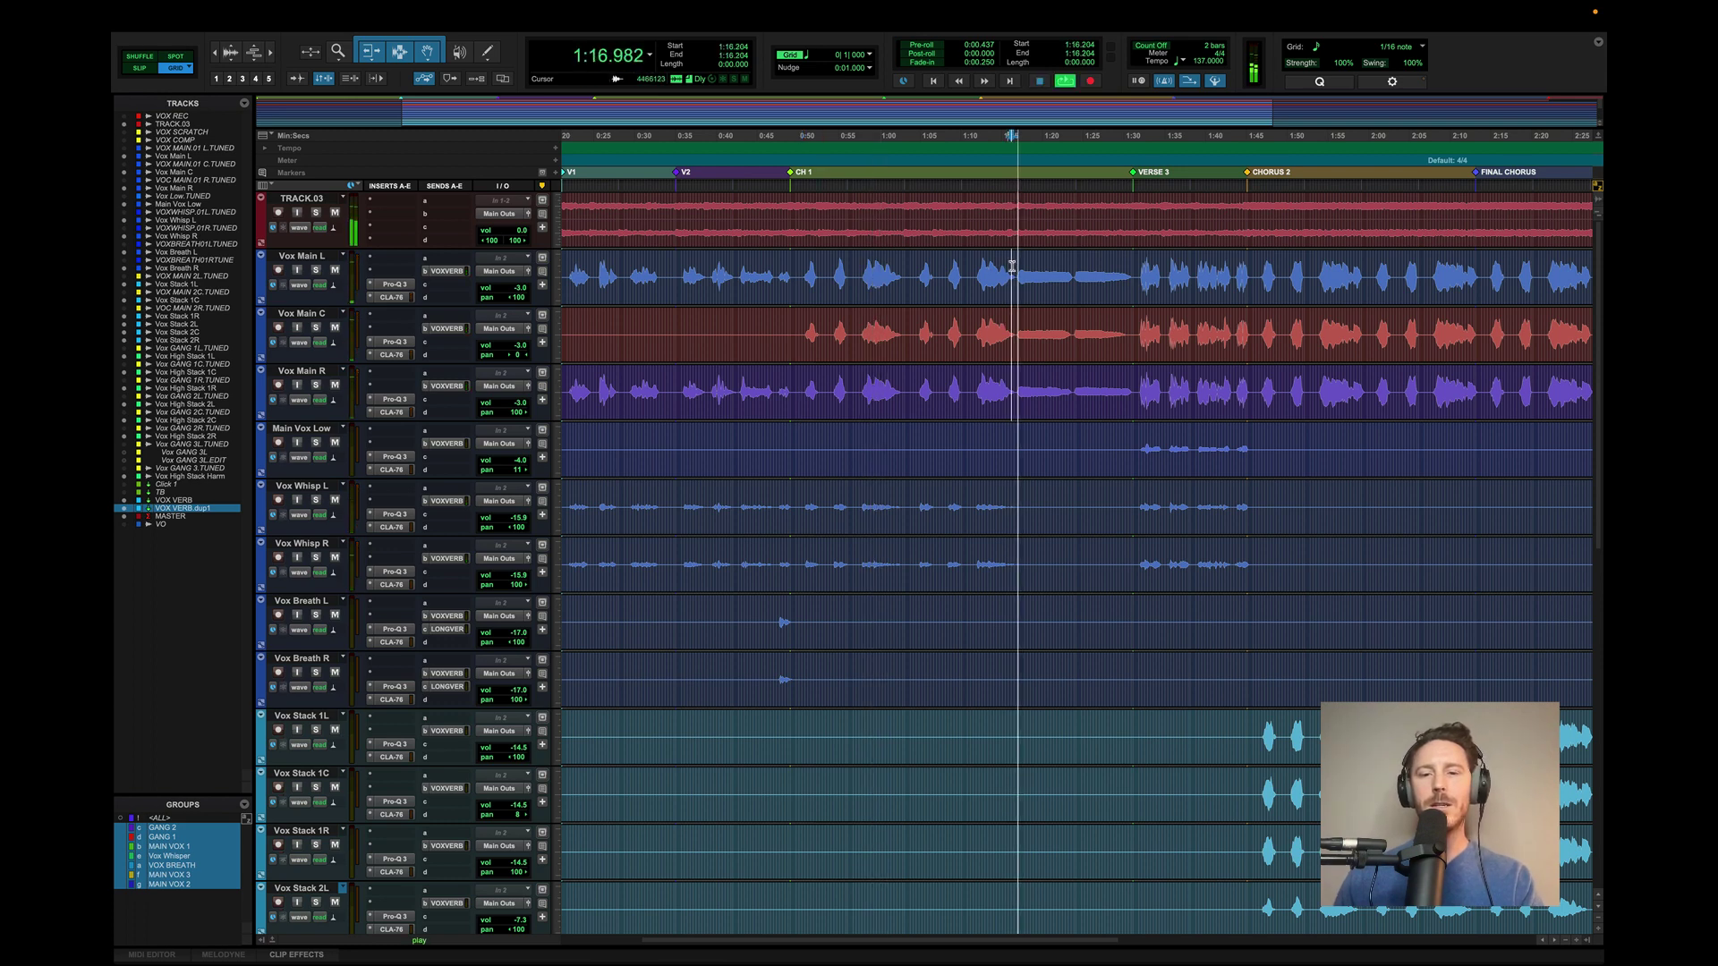
pyautogui.hscroll(2, 1012, 265)
pyautogui.hscroll(1, 1012, 266)
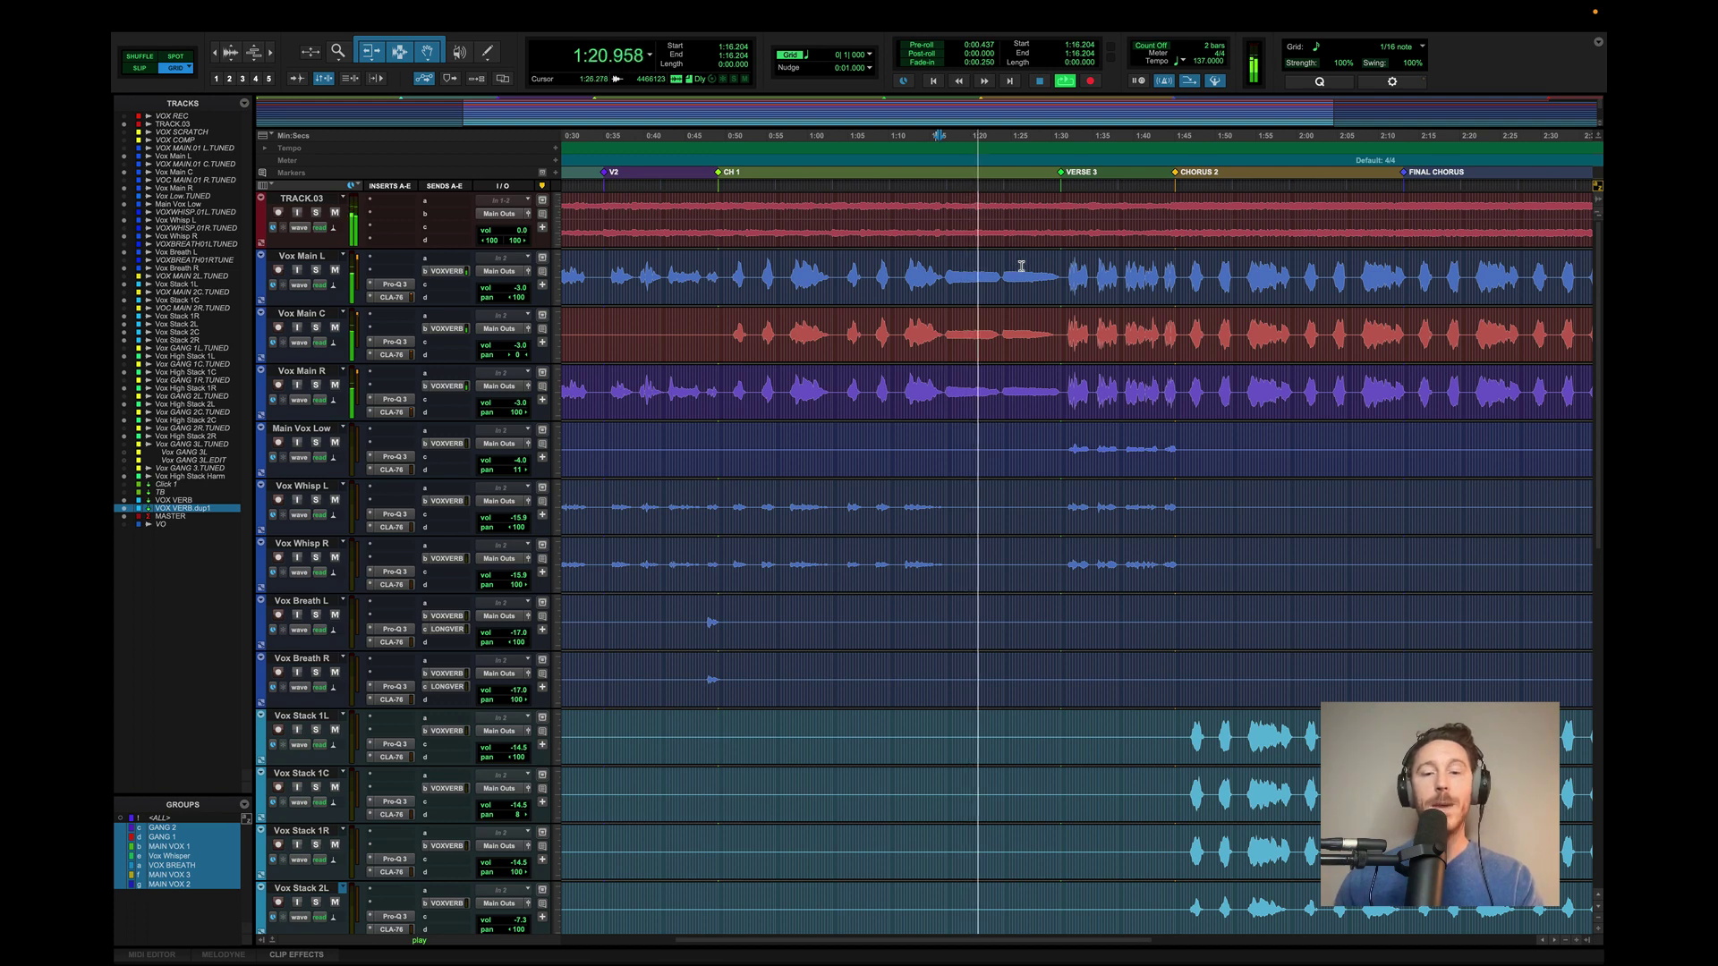
pyautogui.hscroll(1, 1012, 266)
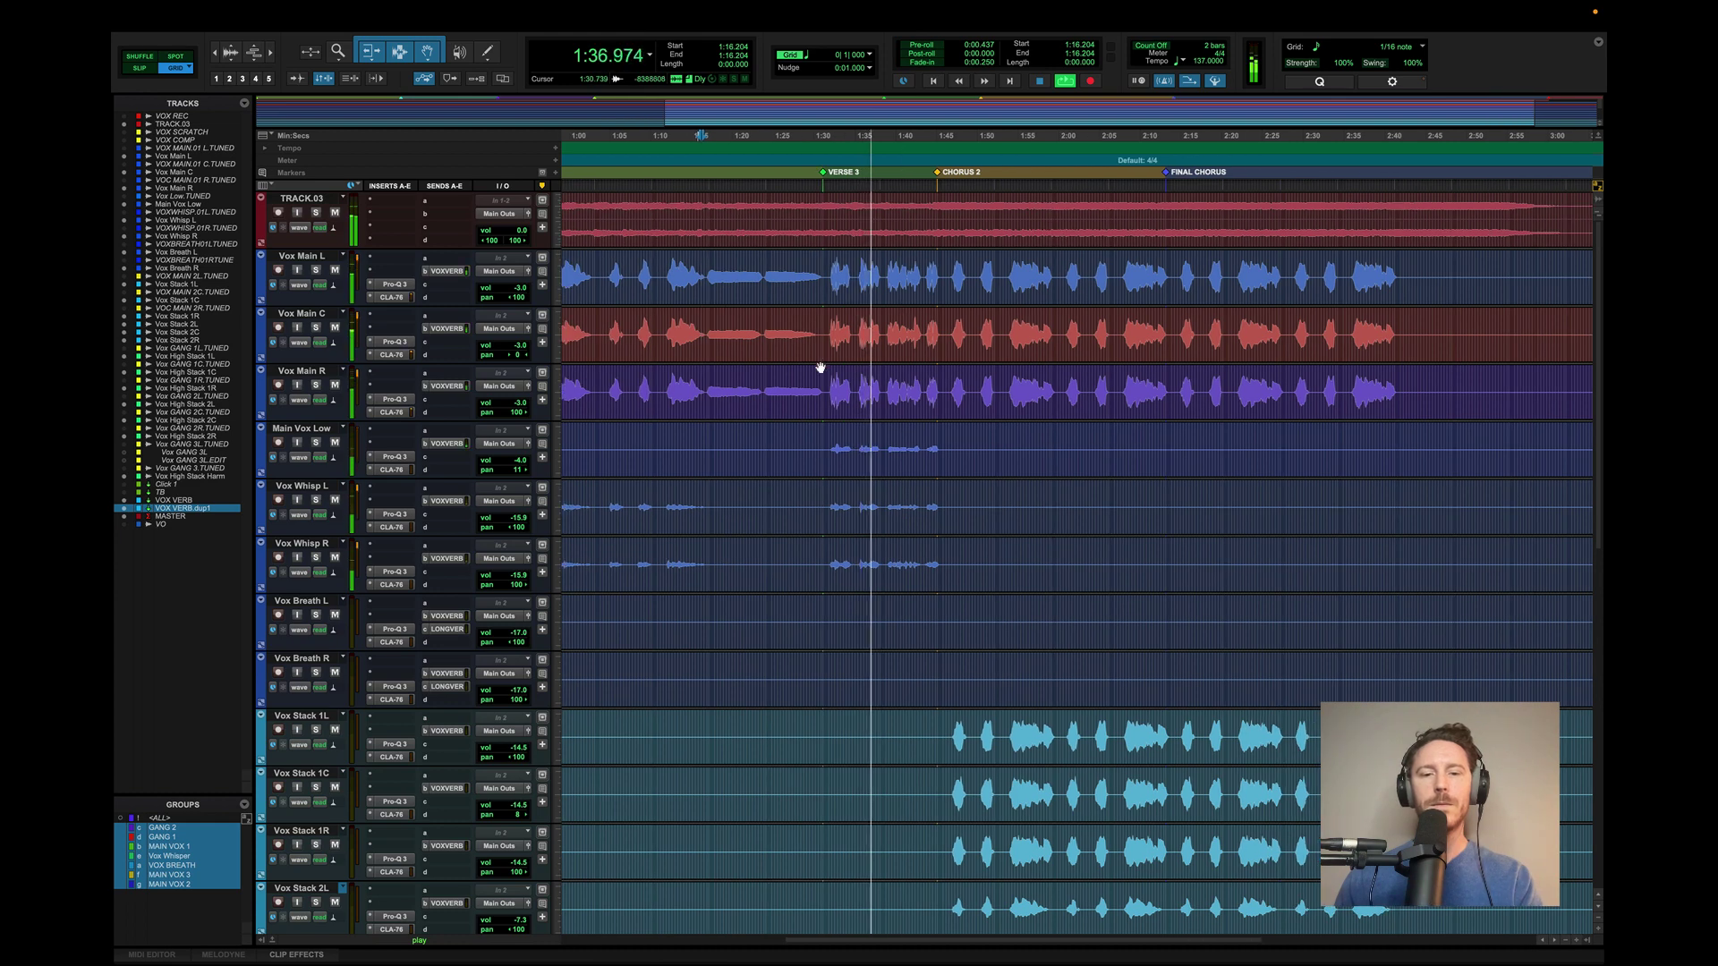
# - Solo Main Vox Low, add Vox Main L, C and R, and play into chorus two
pyautogui.press('space')
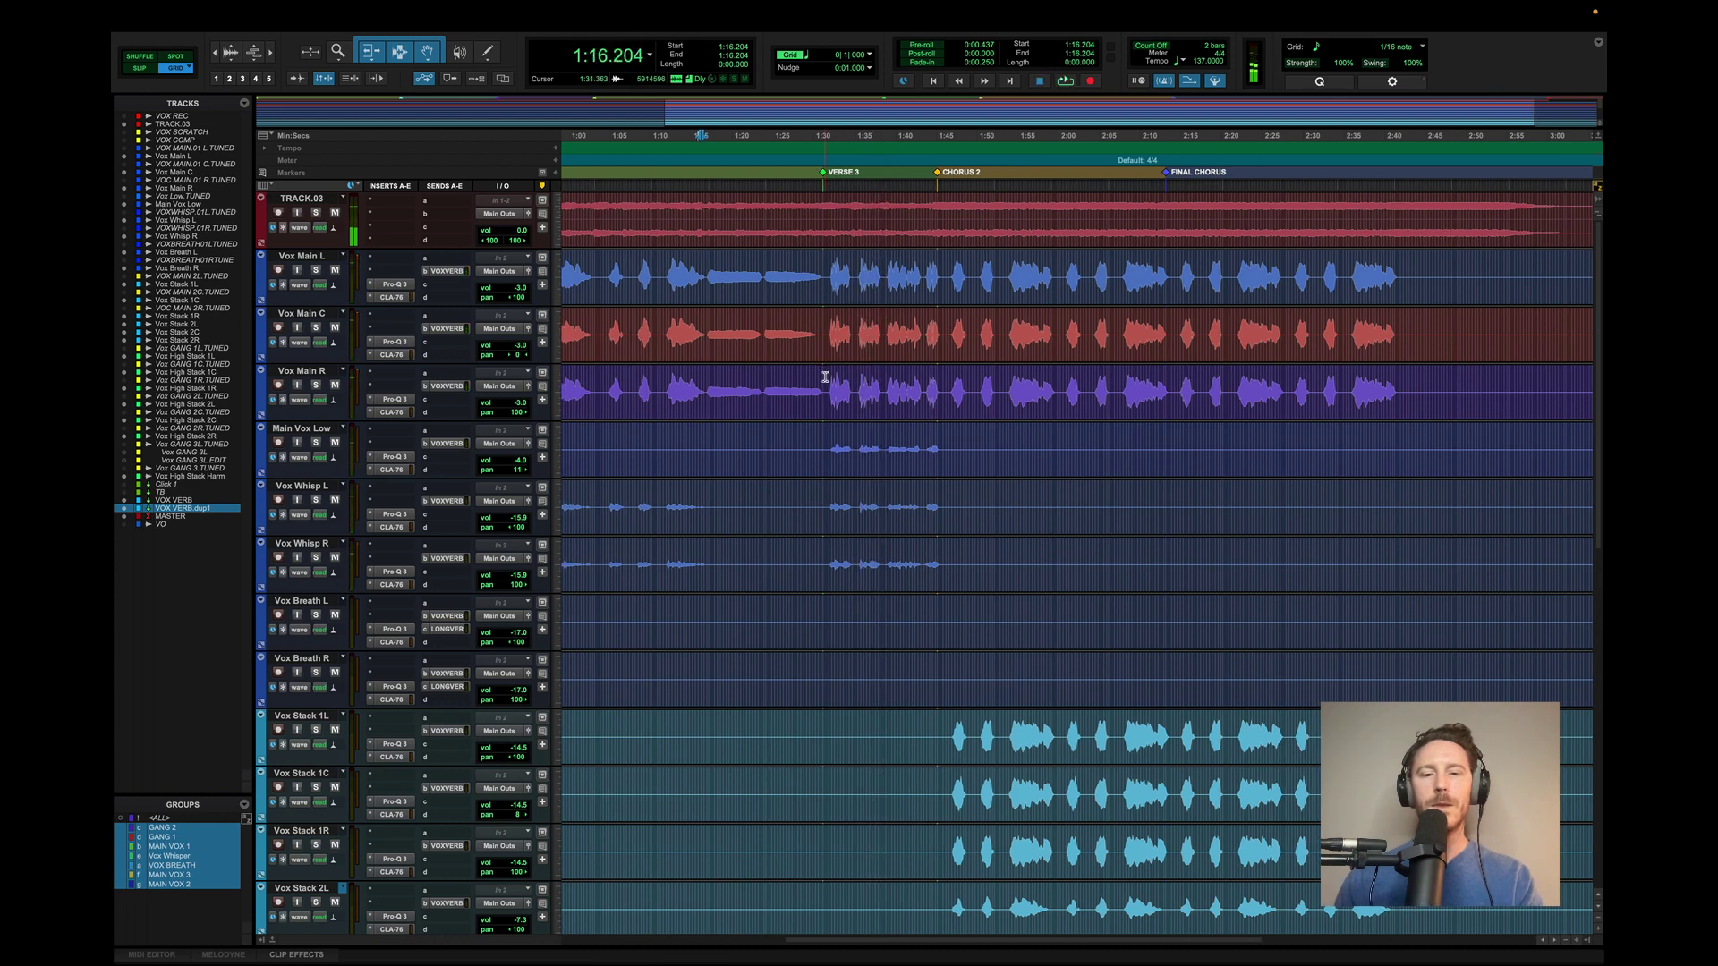
pyautogui.click(317, 443)
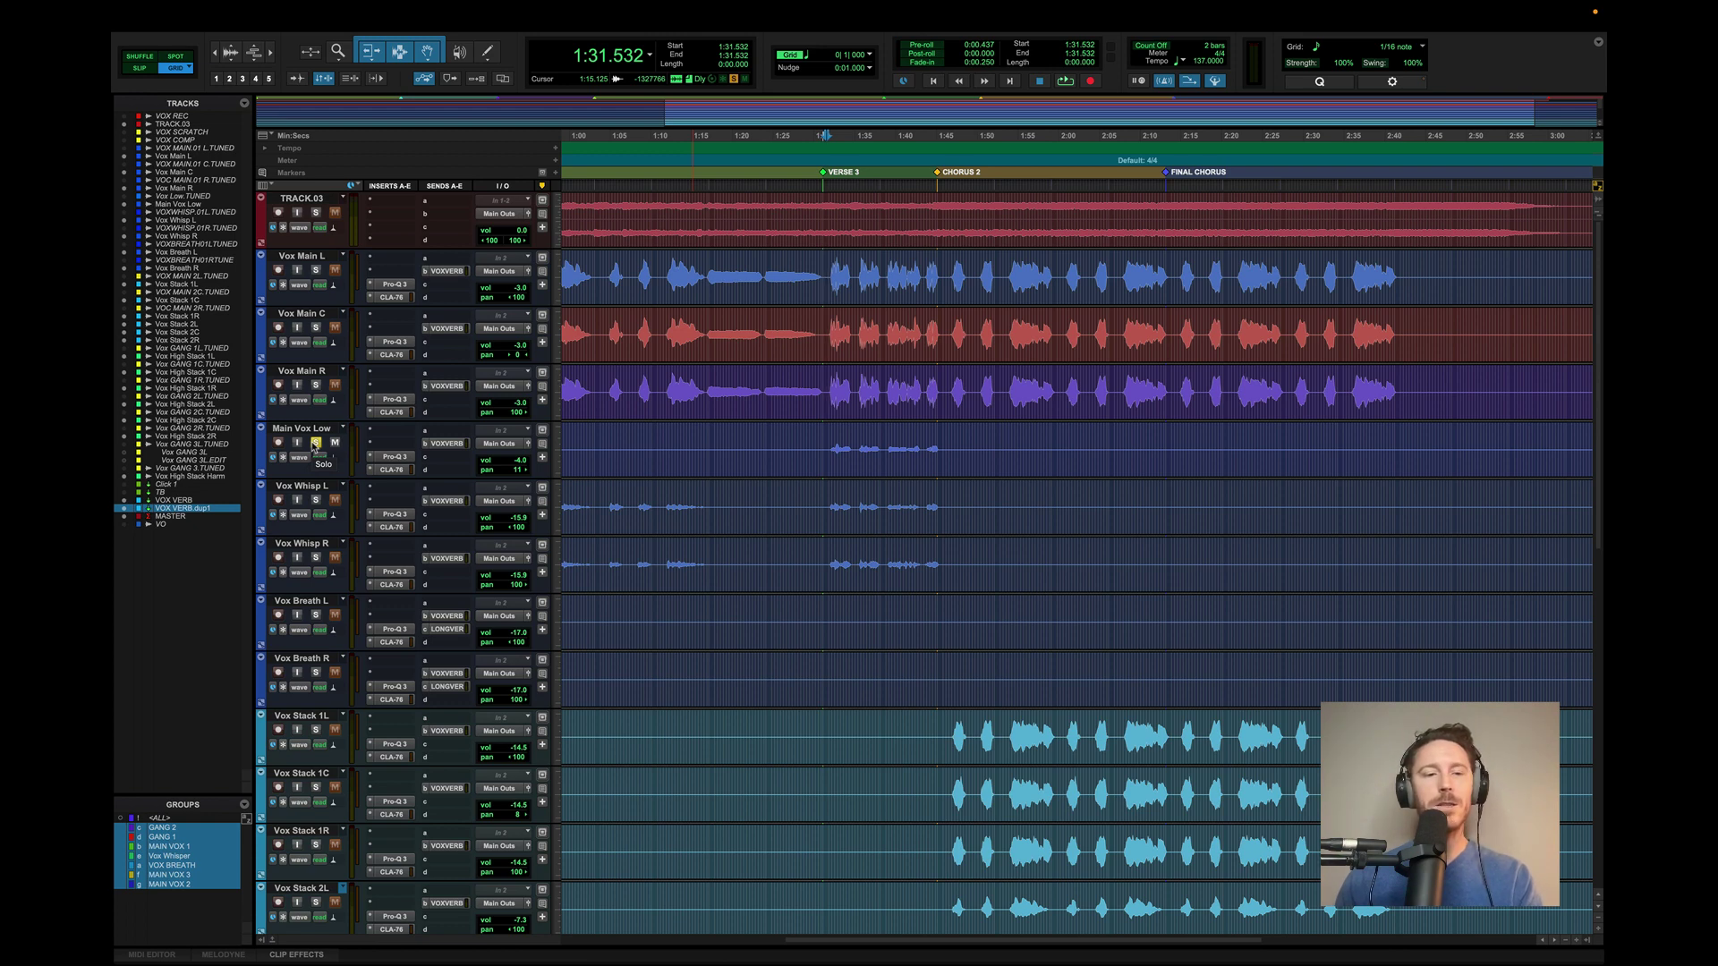
pyautogui.press('space')
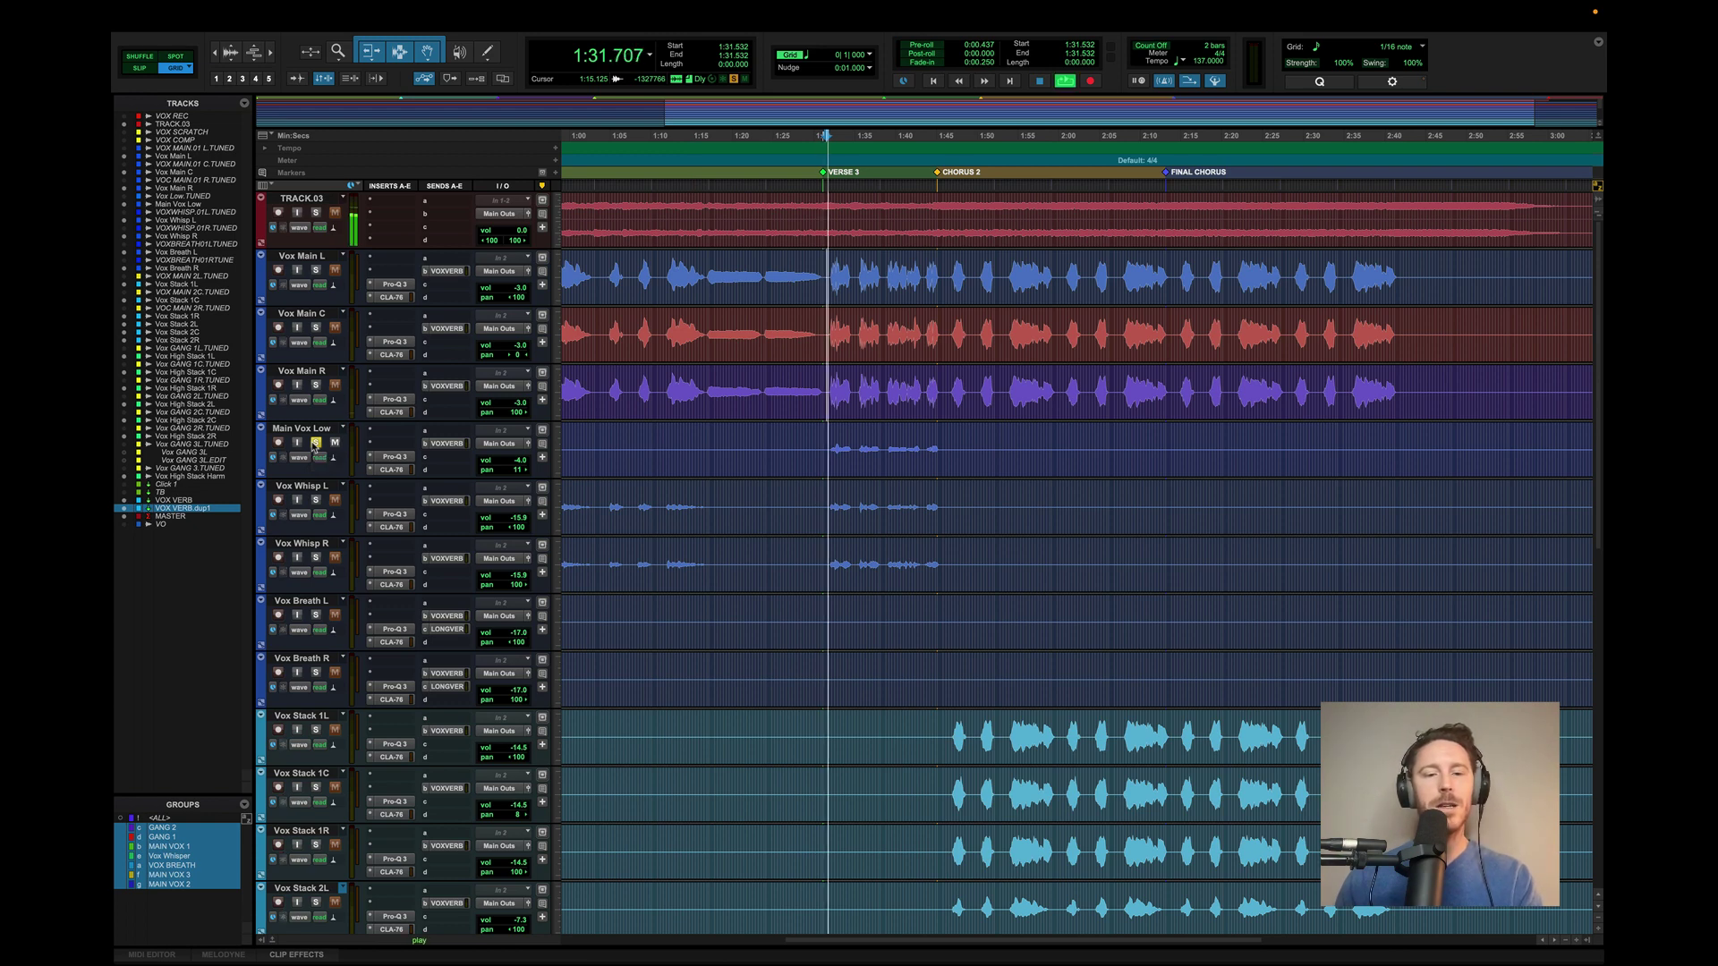
pyautogui.click(316, 386)
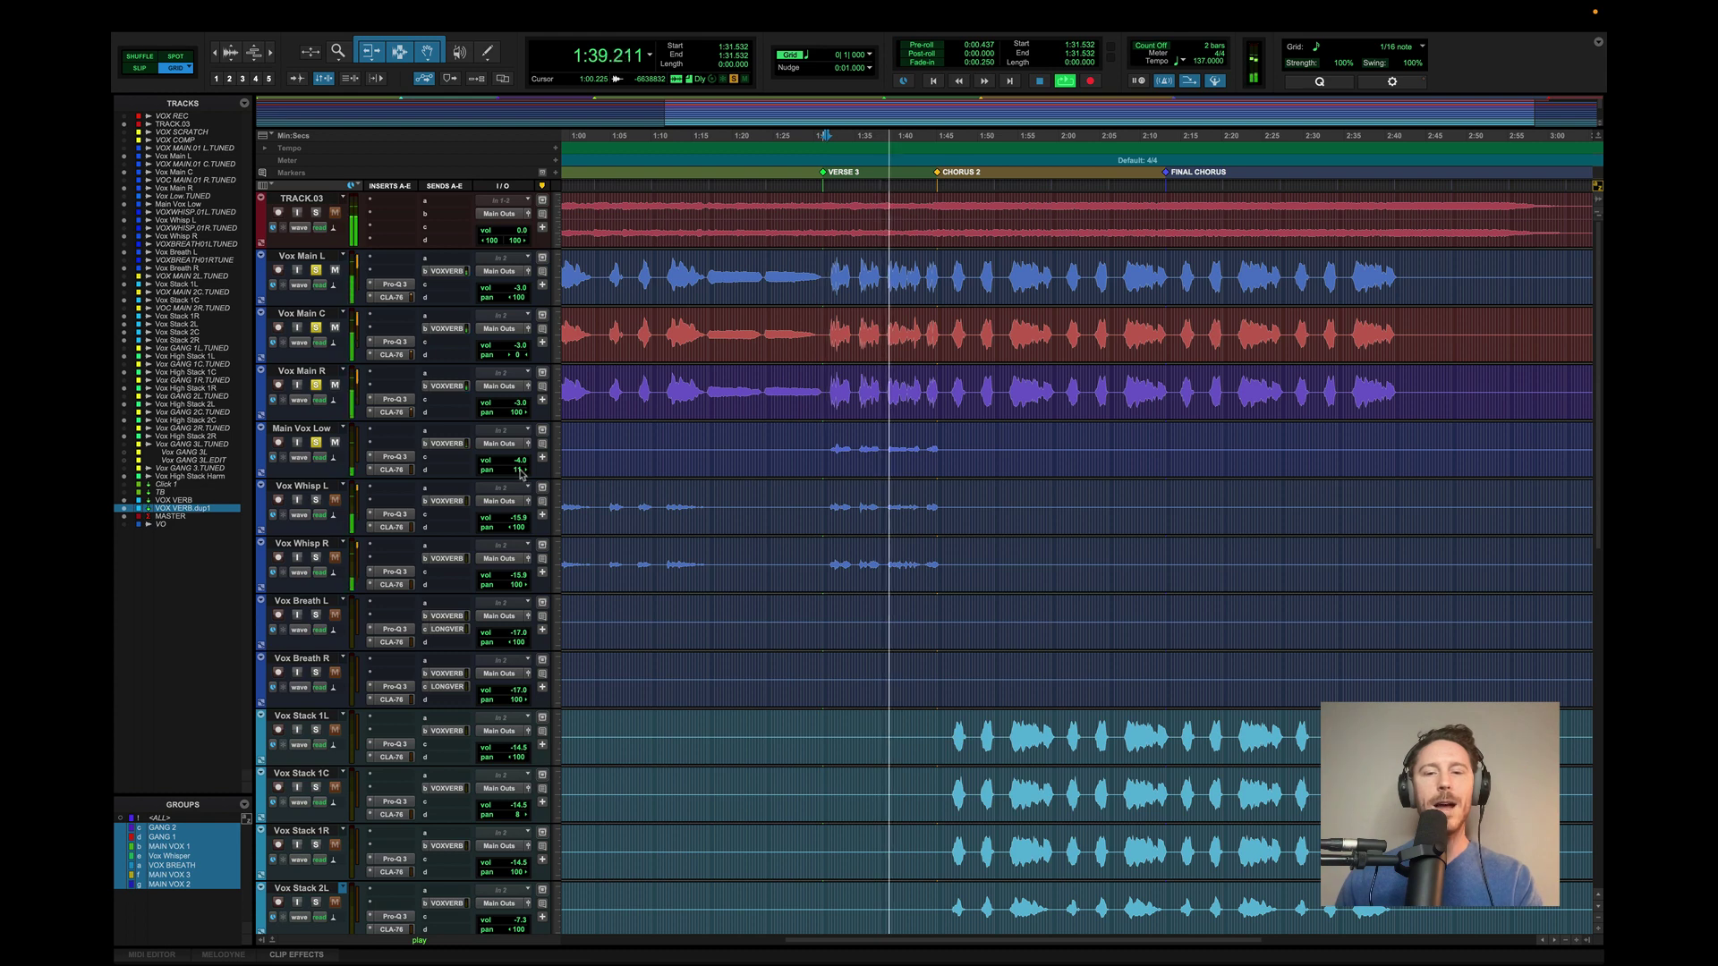
pyautogui.hscroll(1, 701, 445)
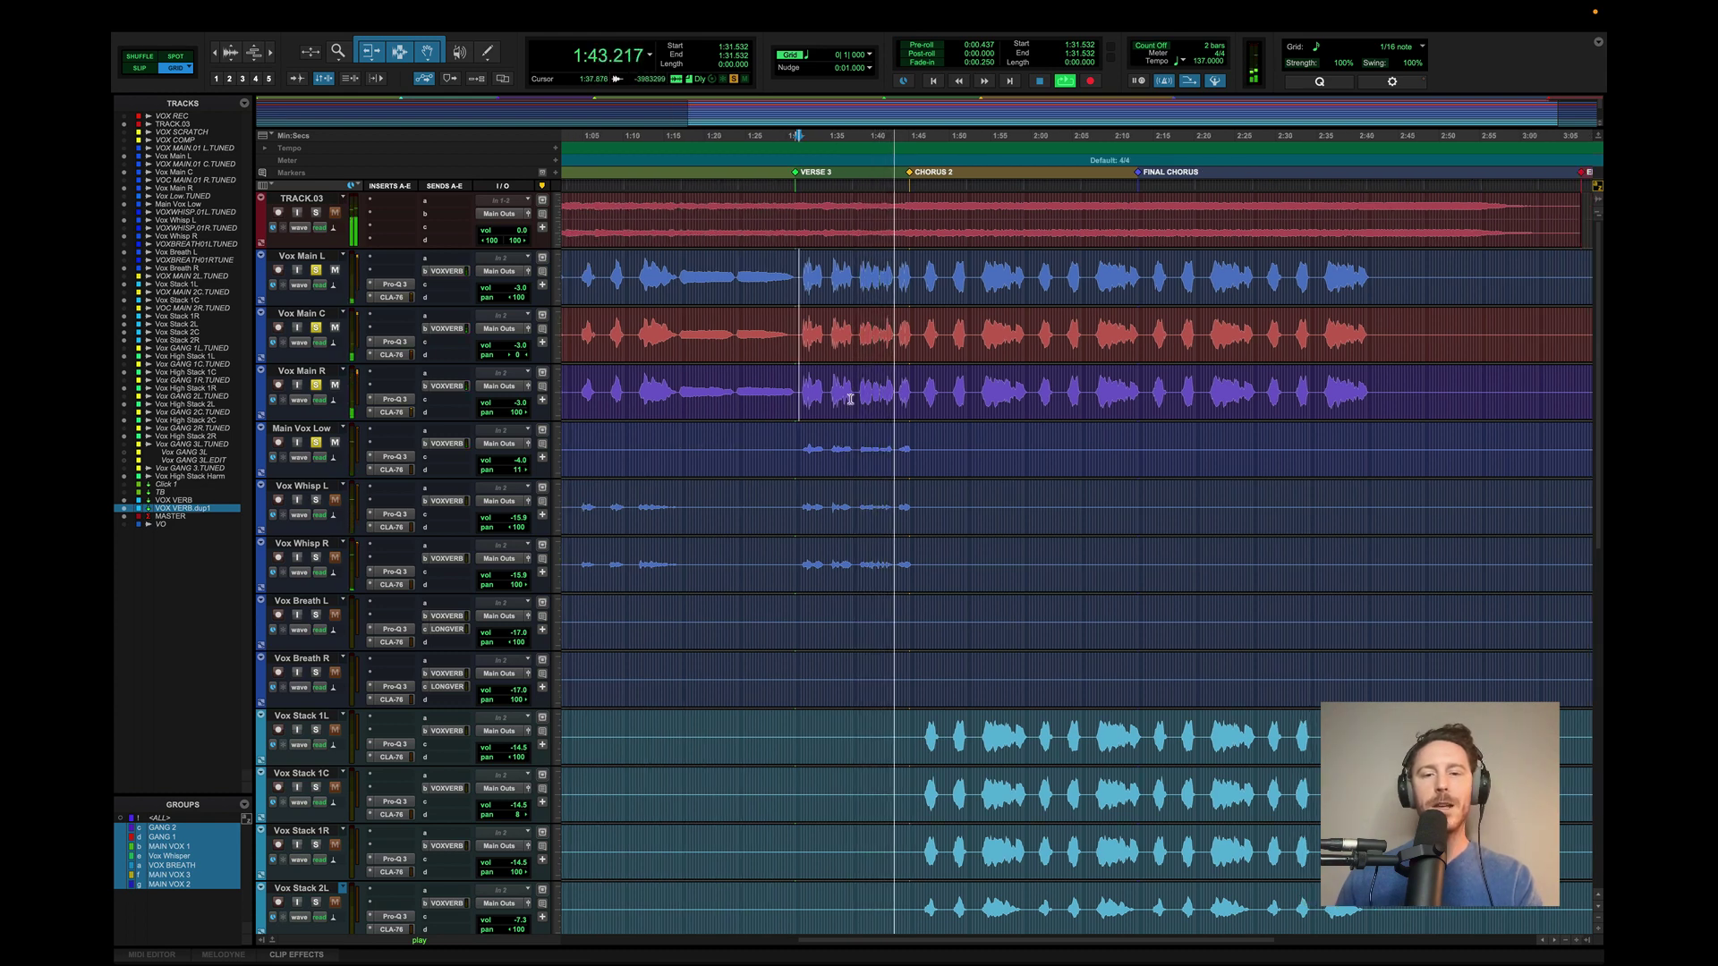
pyautogui.press('space')
# - Unsolo Vox Main L, C and R and play on from 1:35.474 toward chorus two
pyautogui.click(832, 323)
pyautogui.hscroll(2, 801, 323)
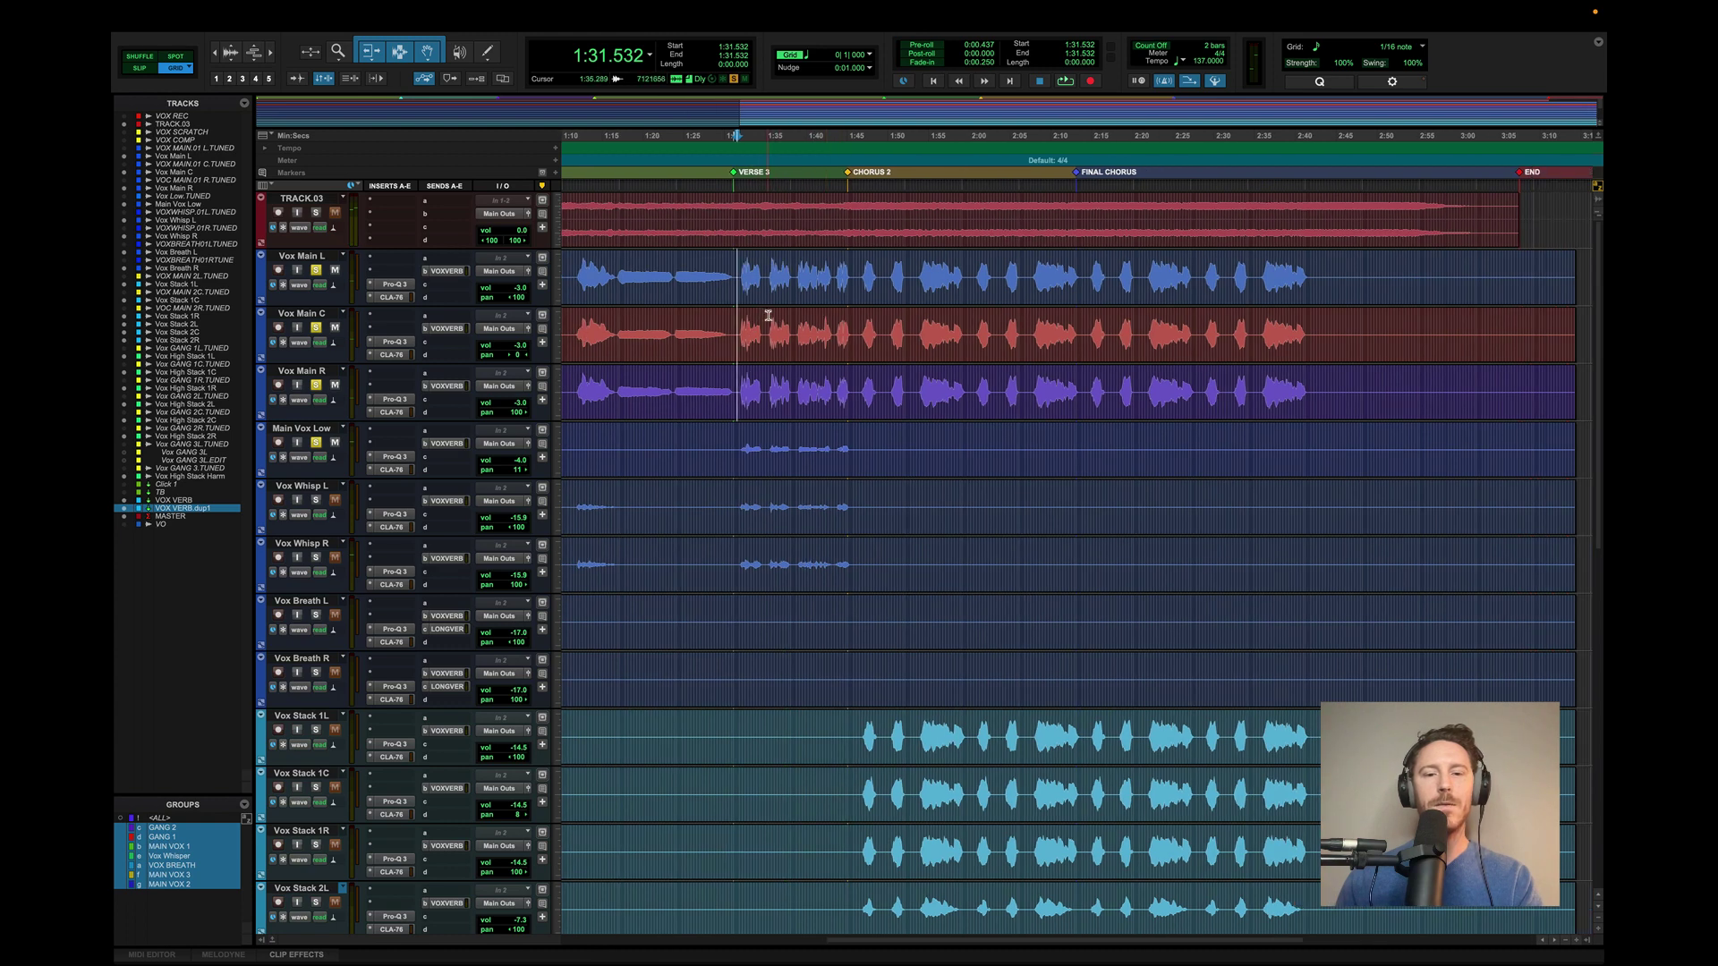
pyautogui.hscroll(2, 827, 440)
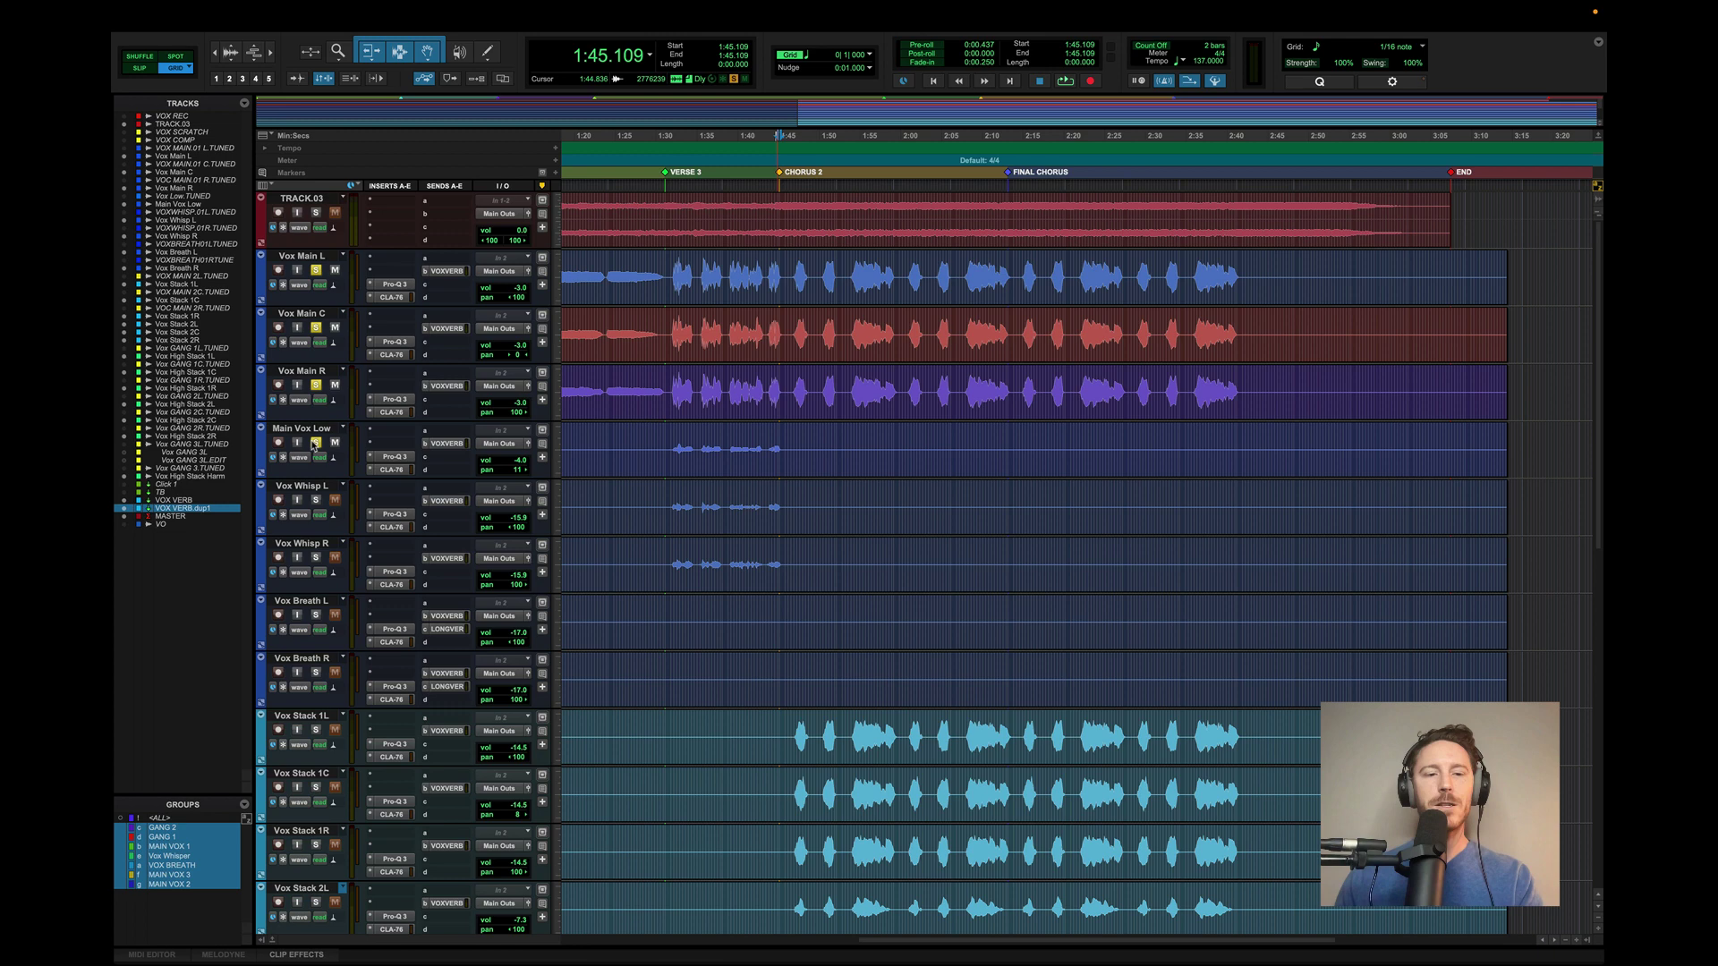
pyautogui.click(317, 386)
pyautogui.press('space')
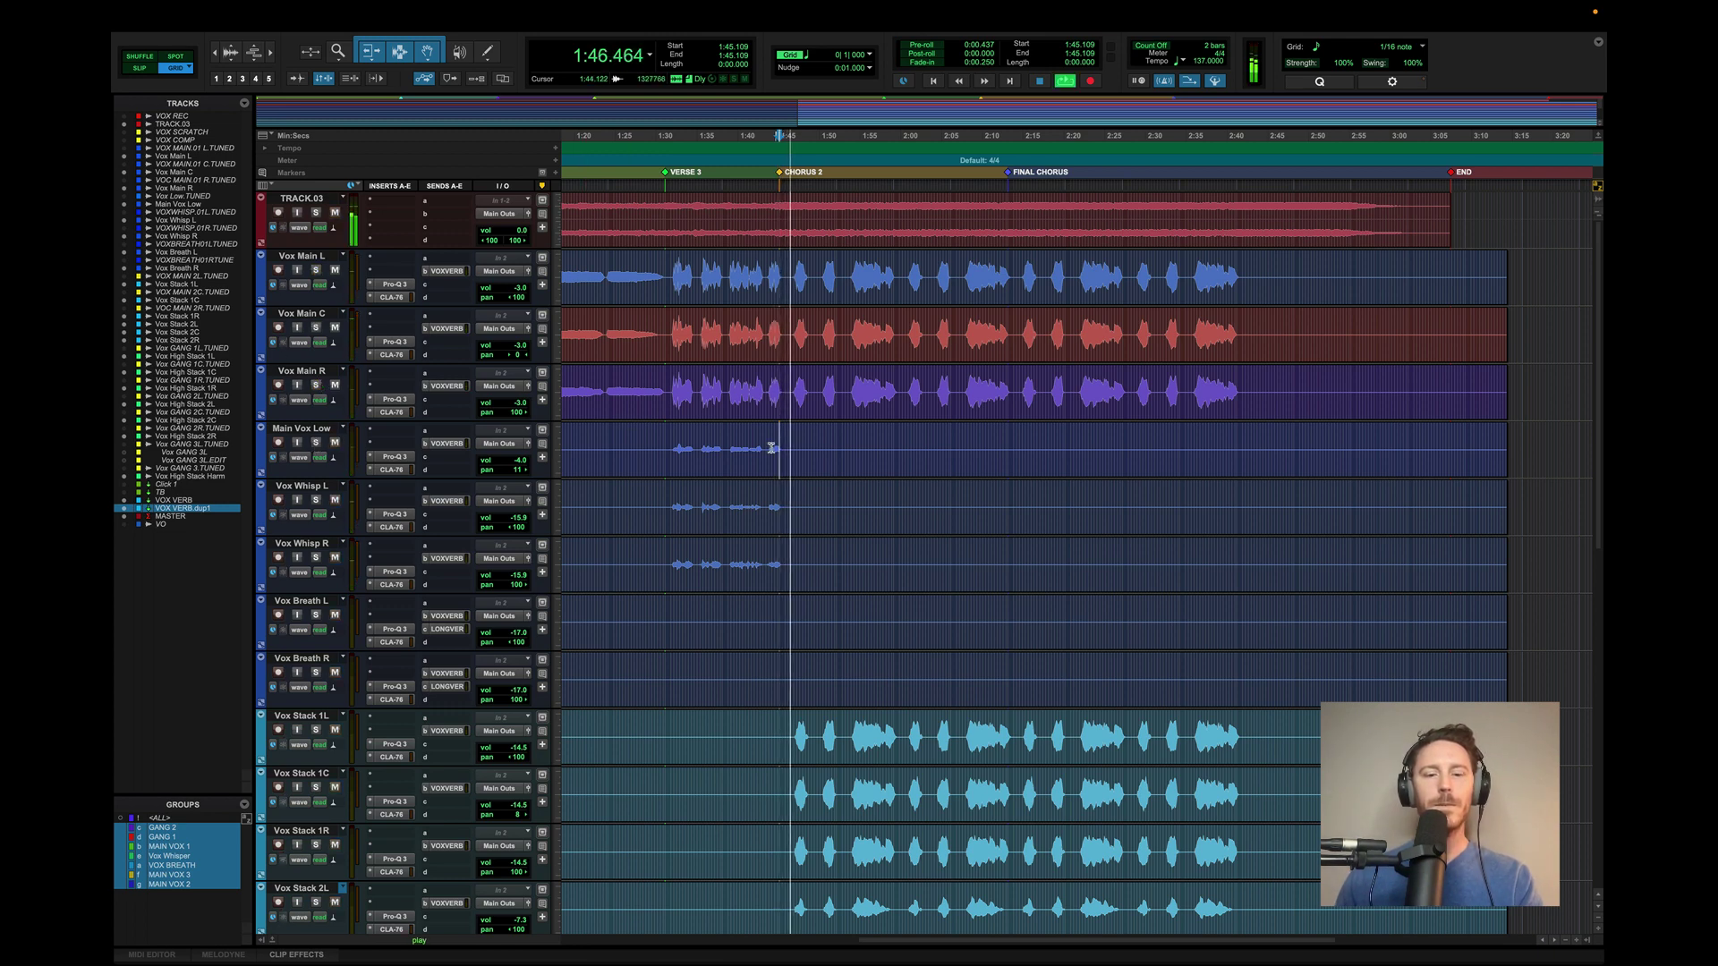
pyautogui.hscroll(1, 772, 447)
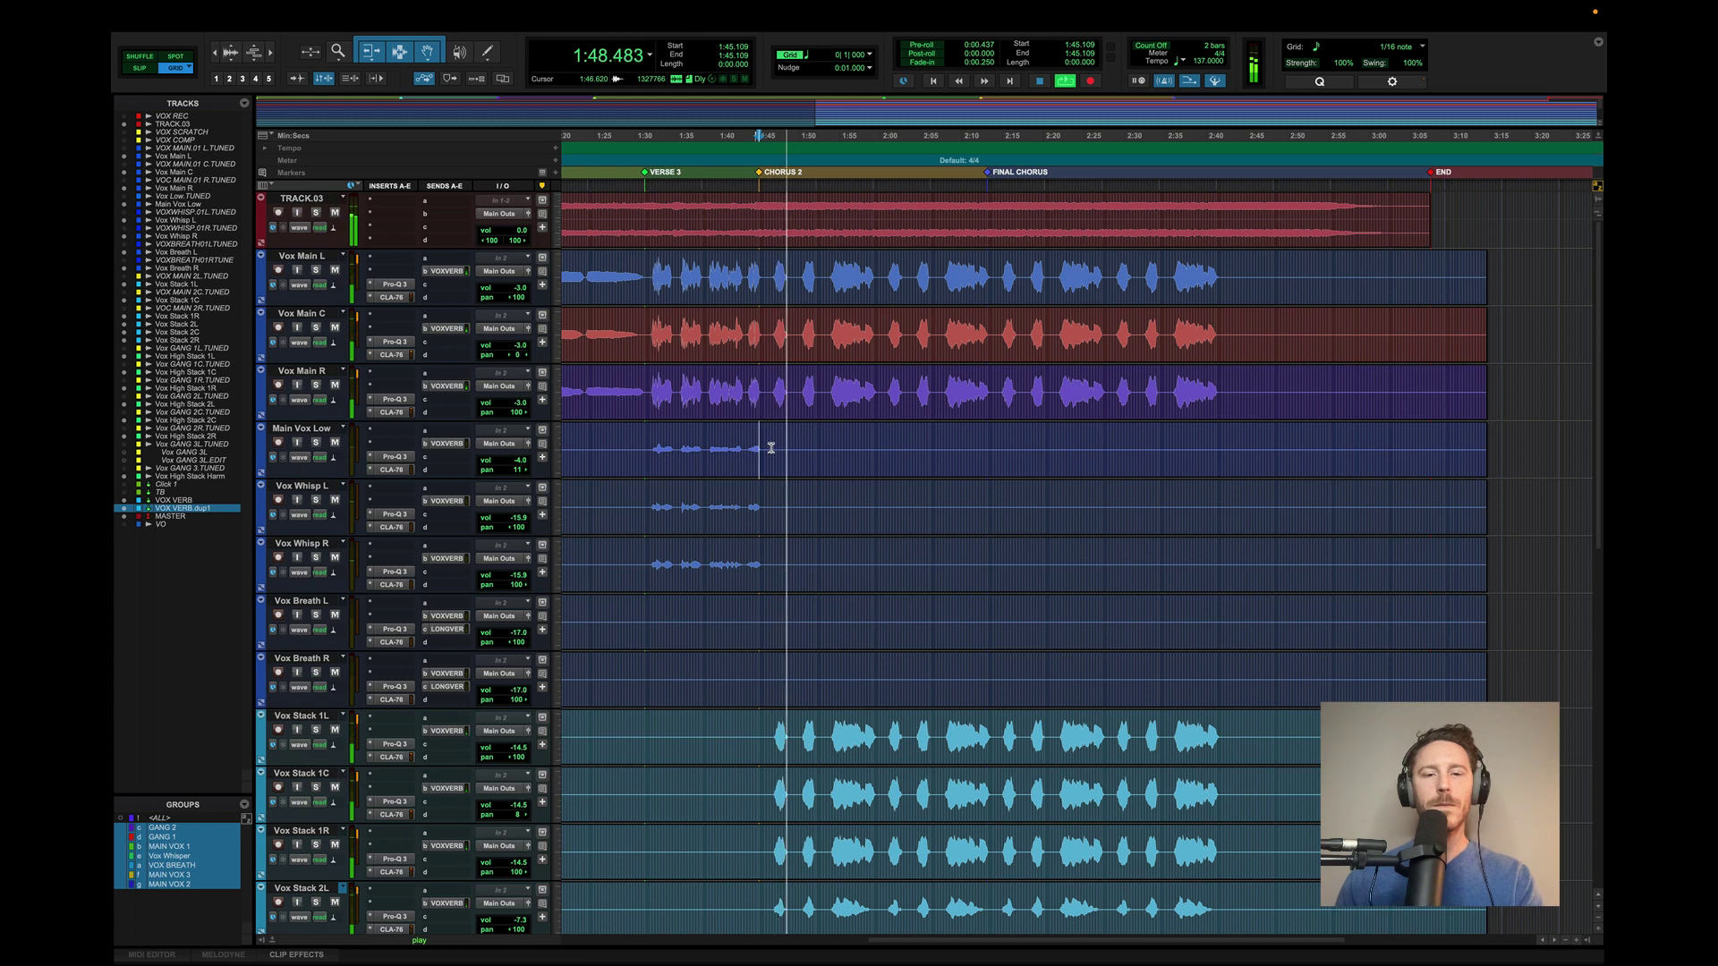
pyautogui.hscroll(1, 771, 447)
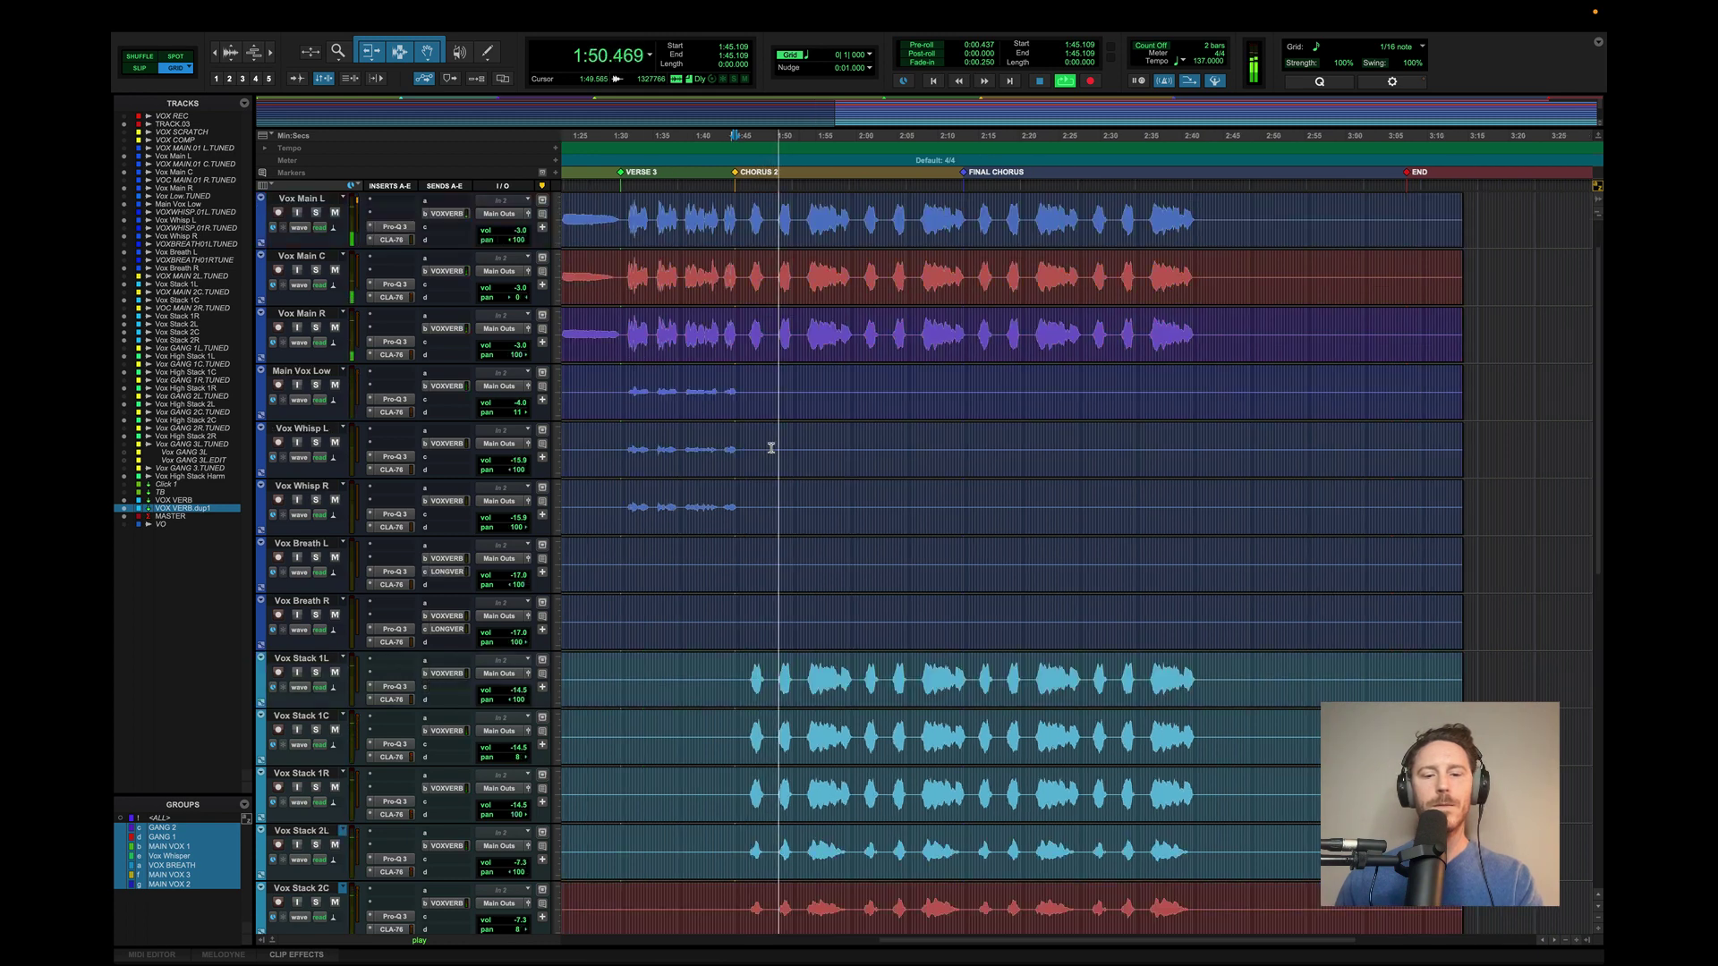
pyautogui.scroll(-1, 771, 448)
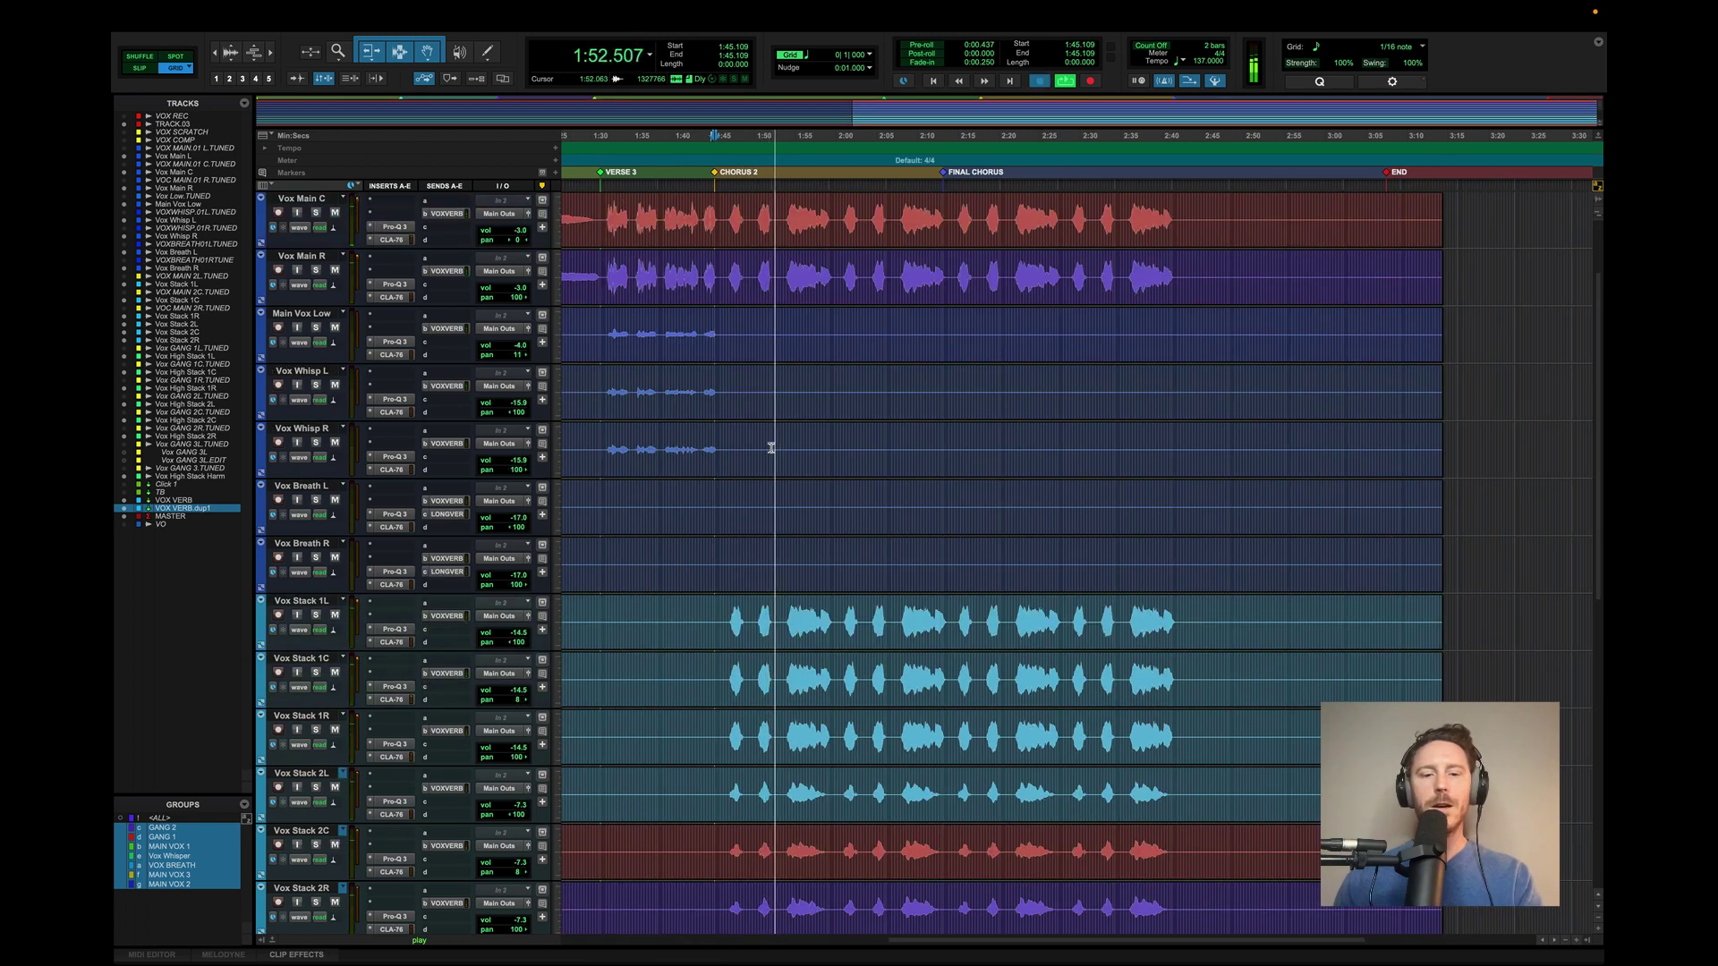
pyautogui.press('space')
# - Position the edit point on the Vox Stack tracks, trying 1:46.423 and 1:45.985
pyautogui.click(726, 614)
pyautogui.scroll(-1, 726, 614)
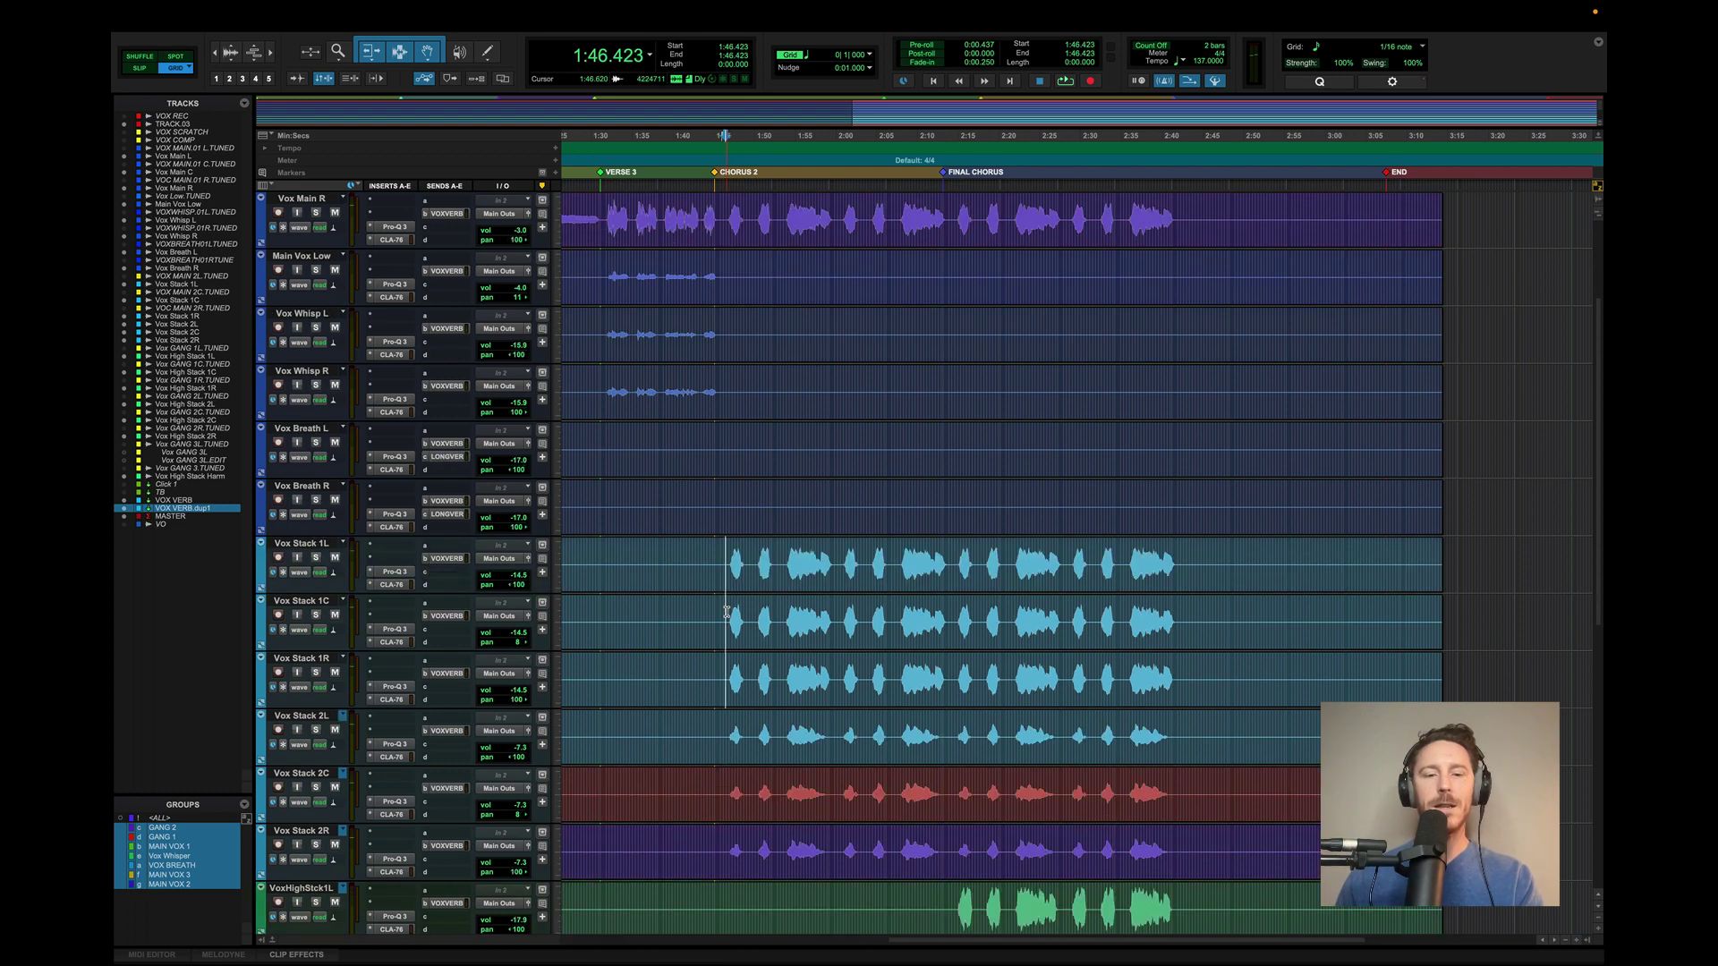
pyautogui.scroll(-1, 726, 594)
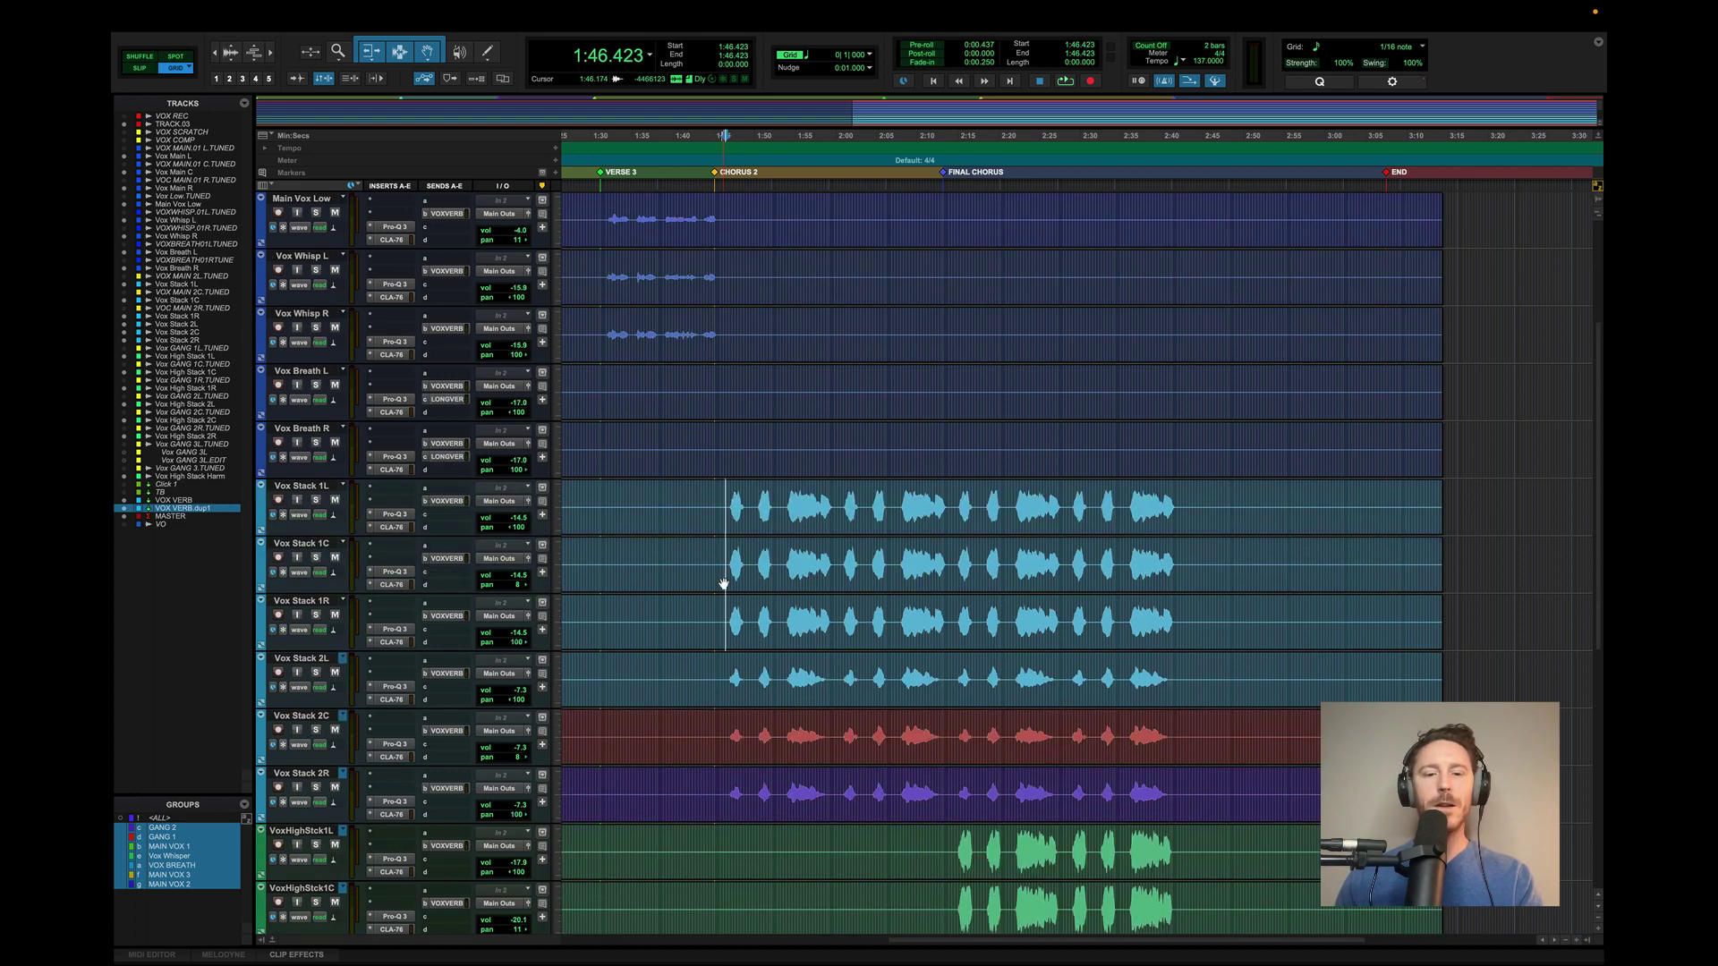
pyautogui.click(723, 495)
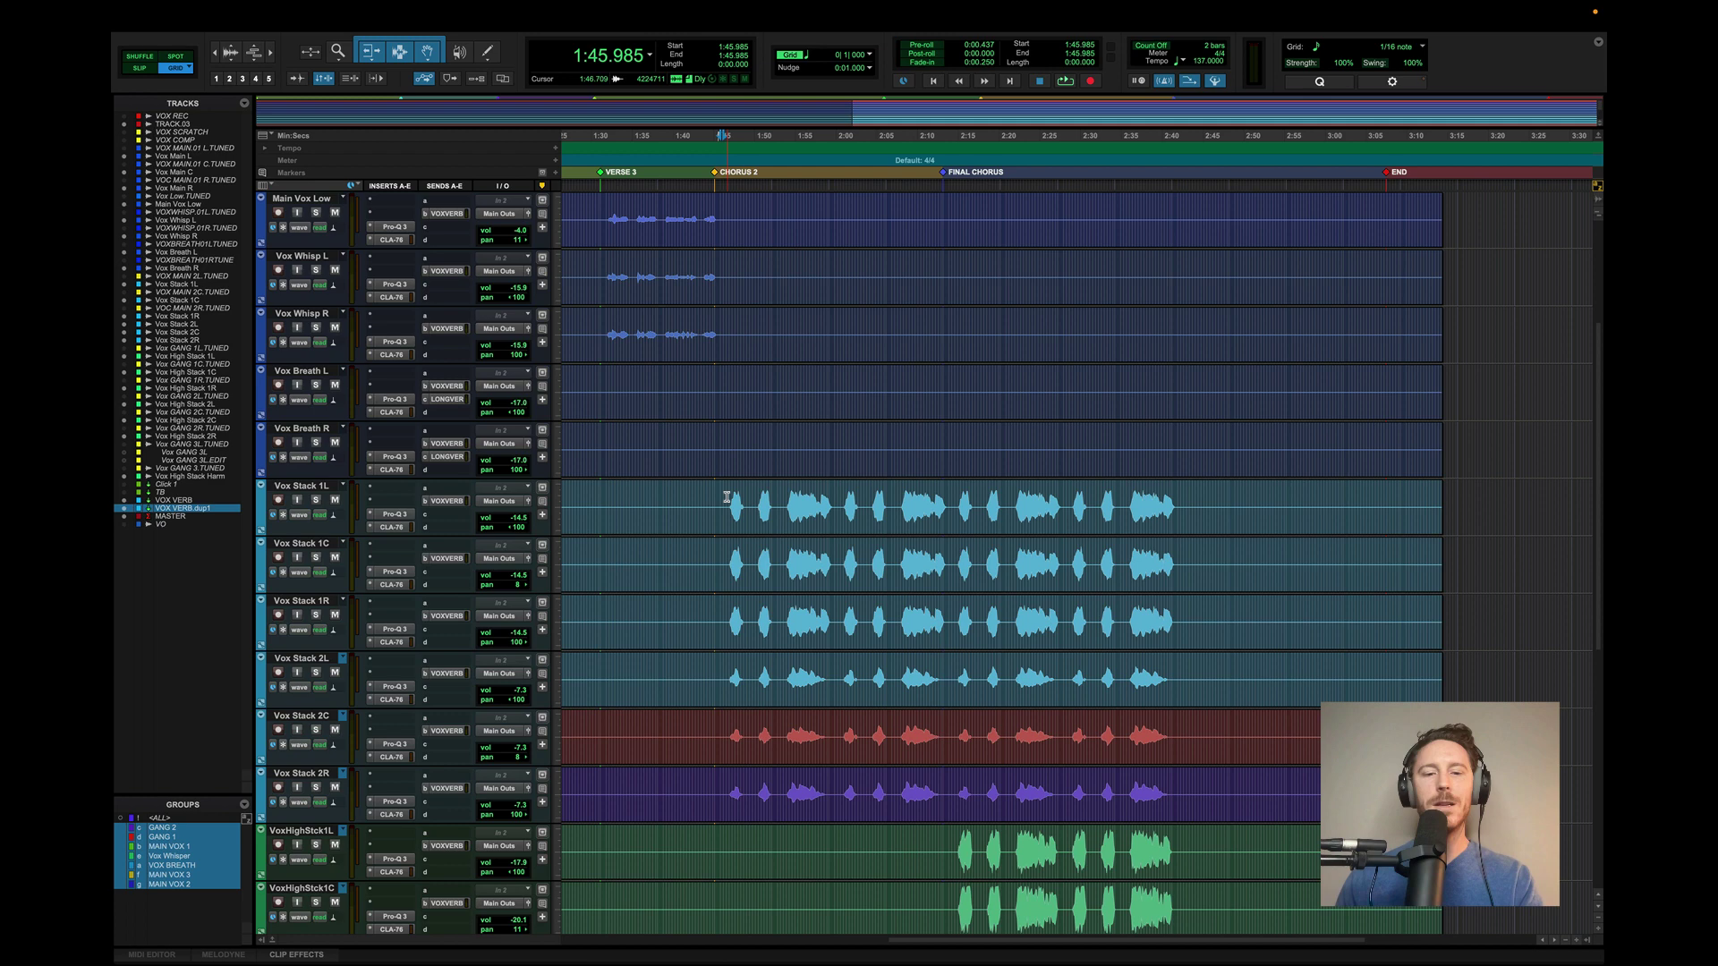
pyautogui.click(727, 497)
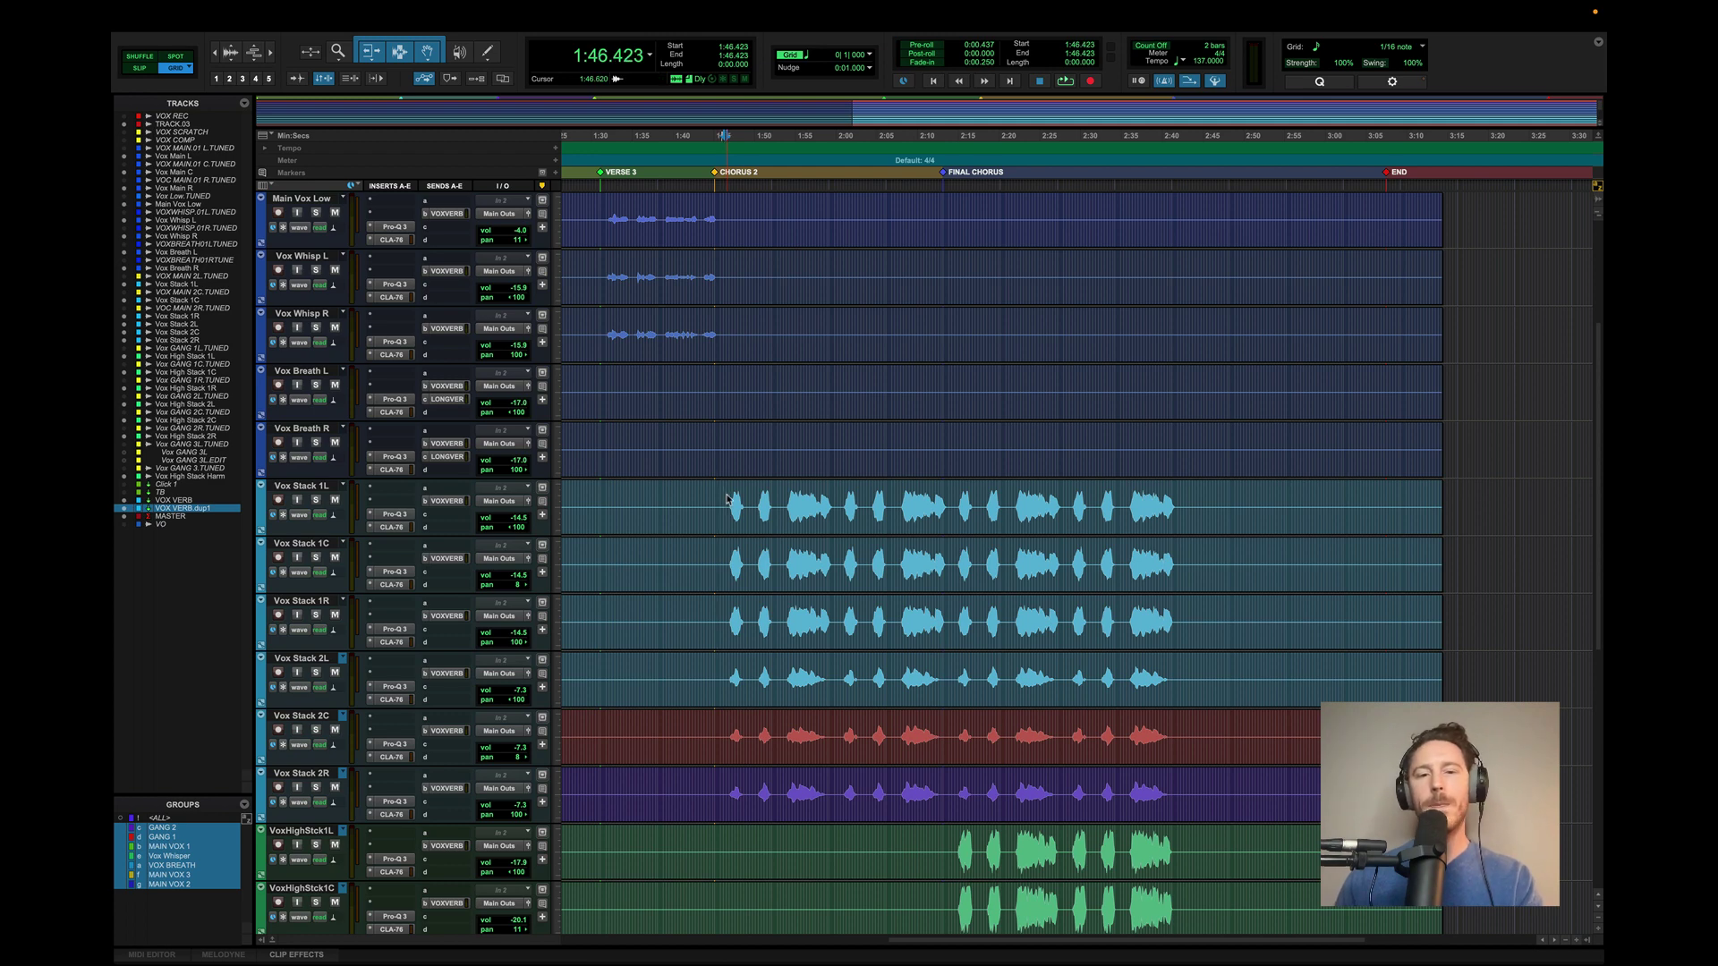
pyautogui.scroll(-1, 727, 498)
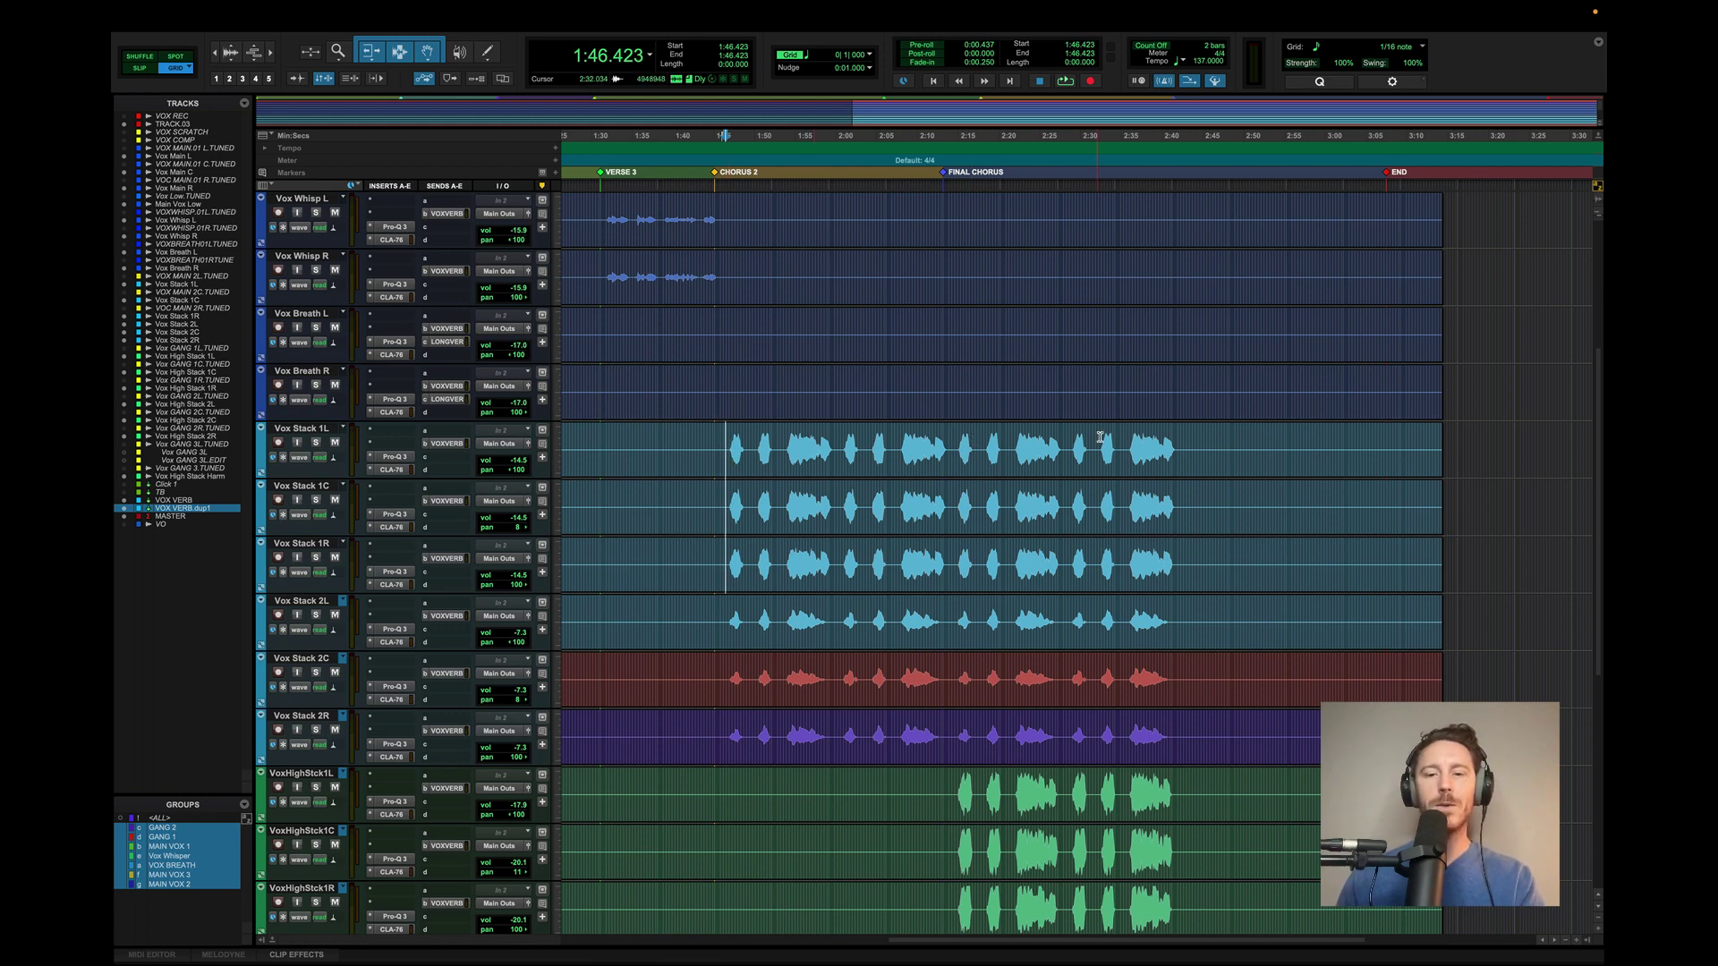
# - Start at 1:45.985 on Vox Stack 1C, solo Vox Stack 1L, 1C and 1R, and play
pyautogui.click(726, 443)
pyautogui.hotkey('shift', 's')
pyautogui.scroll(-1, 725, 384)
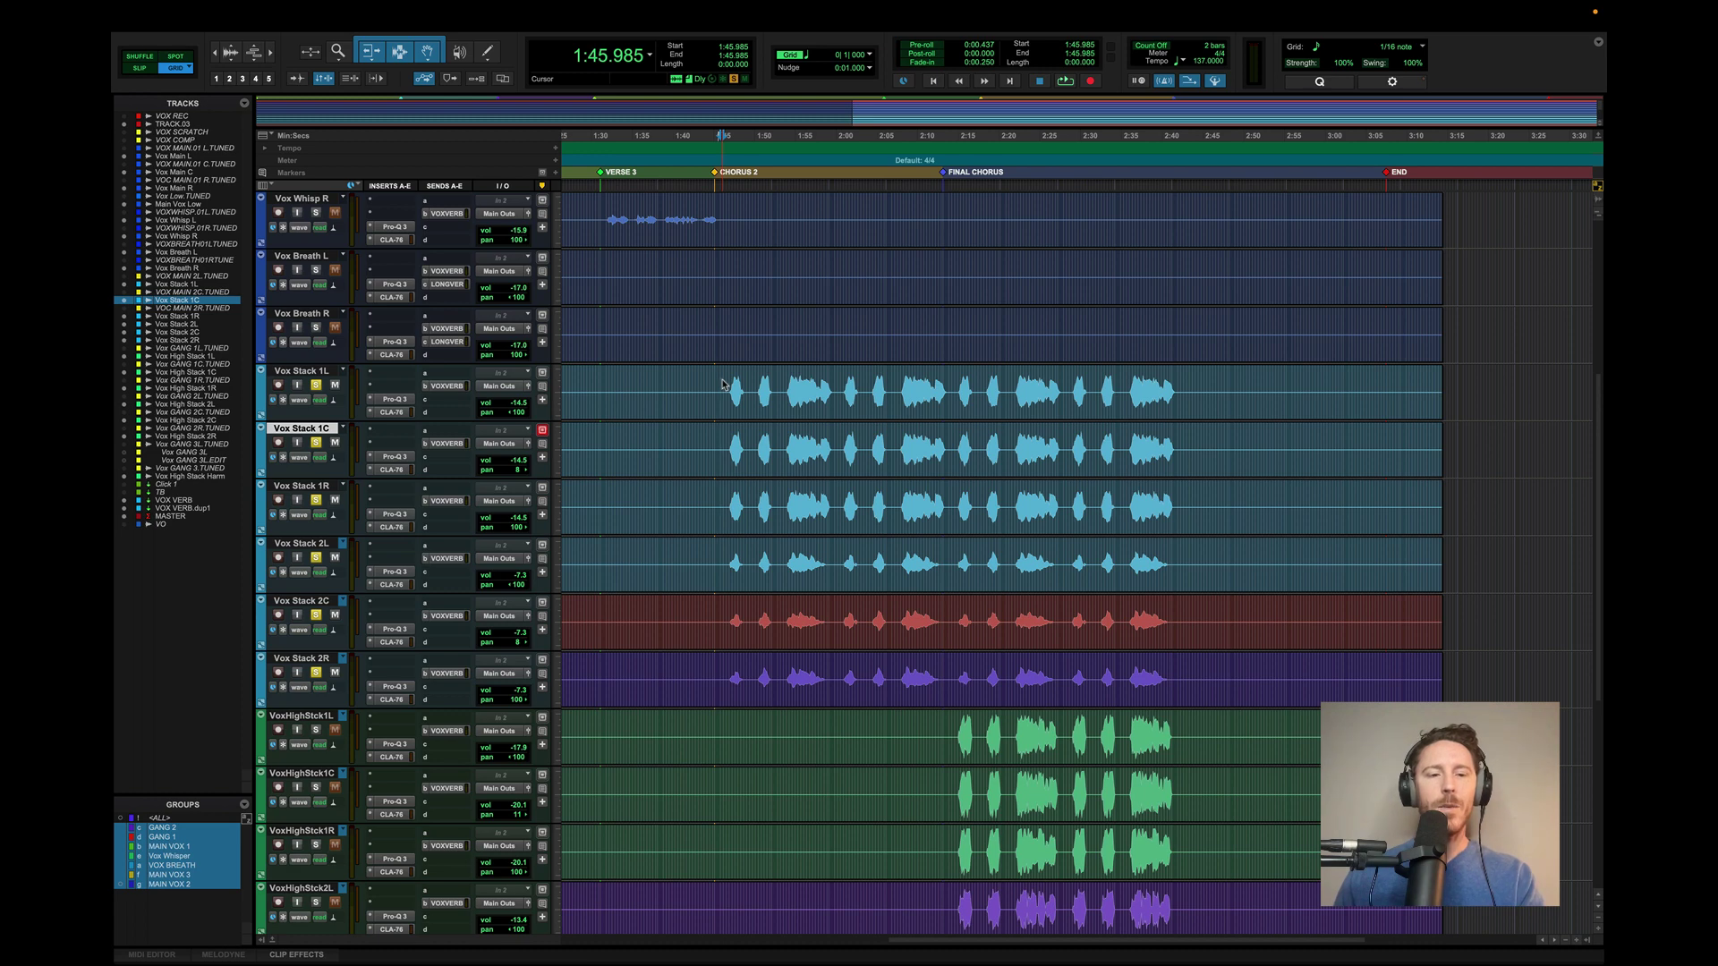
pyautogui.scroll(6, 644, 547)
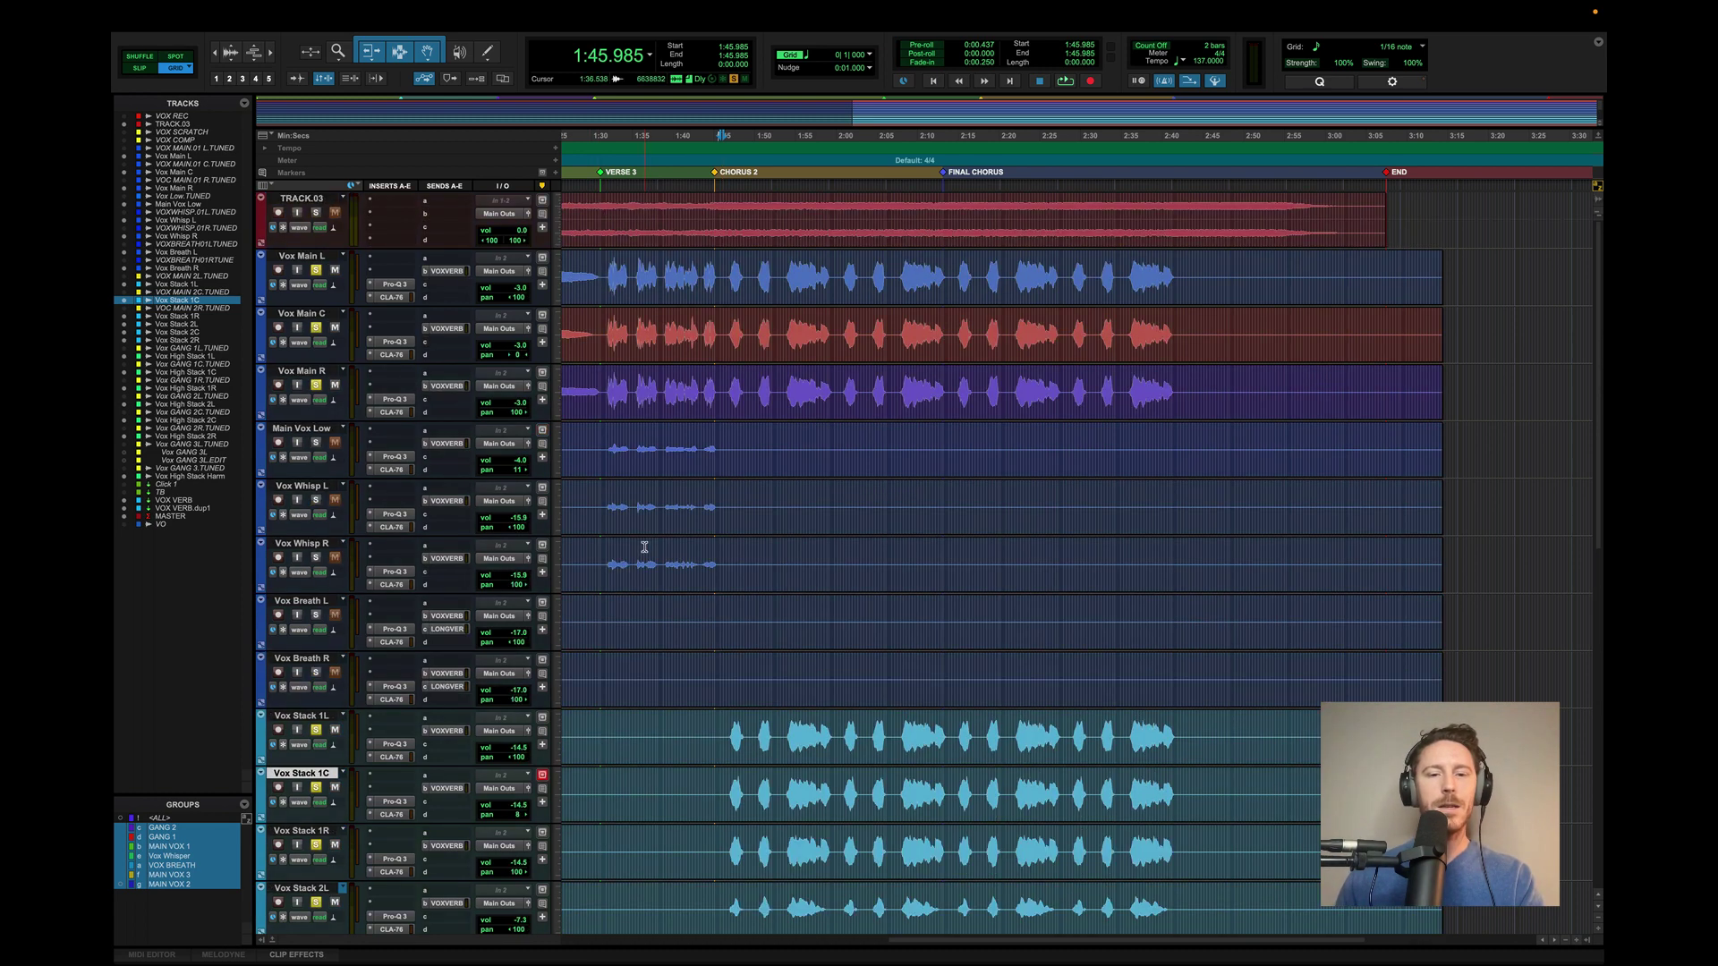
pyautogui.scroll(-5, 644, 547)
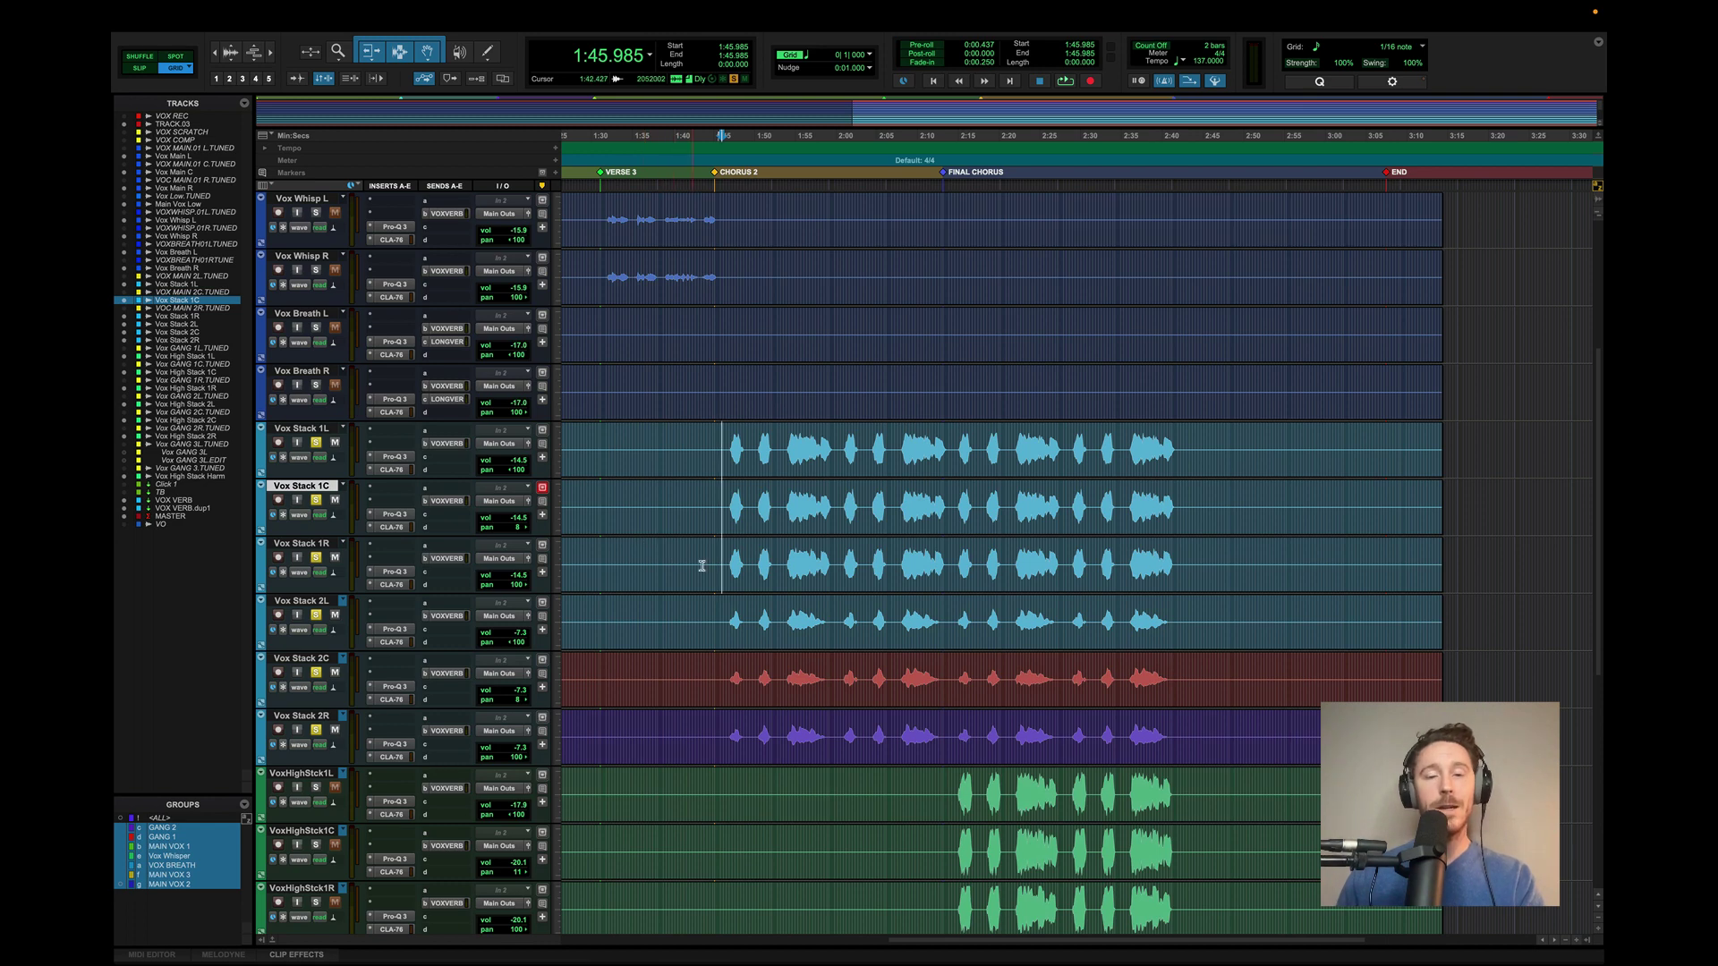
pyautogui.press('space')
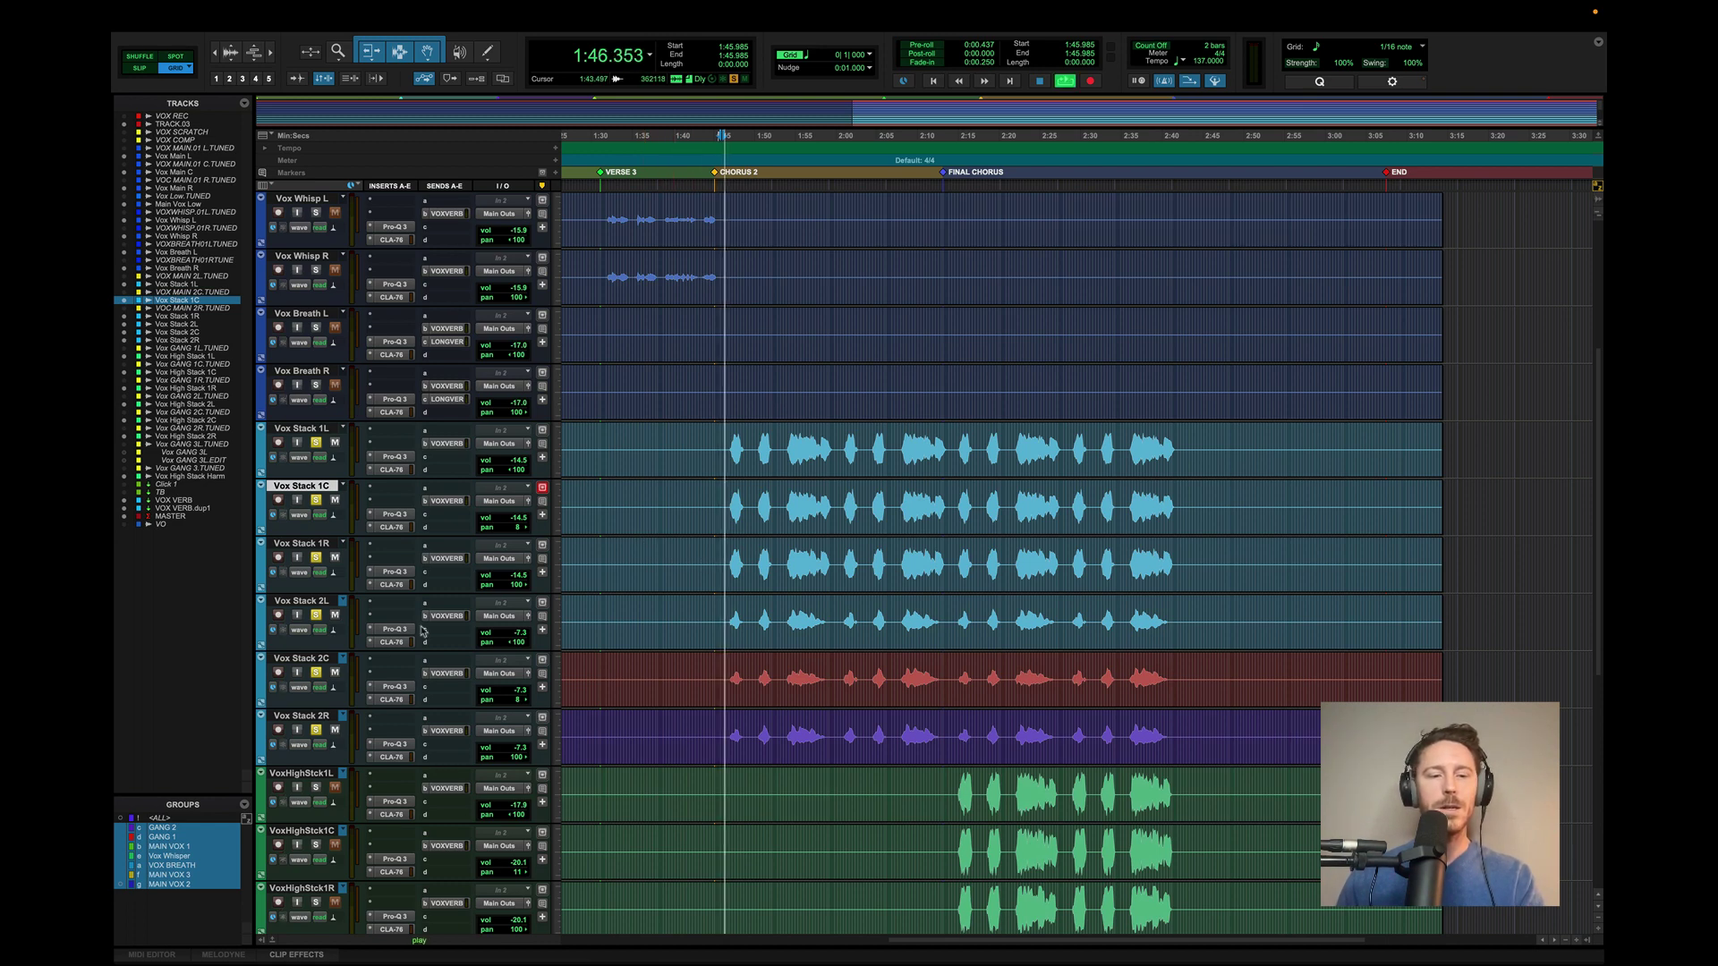
# - Replay the first stack from 1:45.985, then solo Vox Stack 2L, 2C and 2R too
pyautogui.scroll(4, 708, 561)
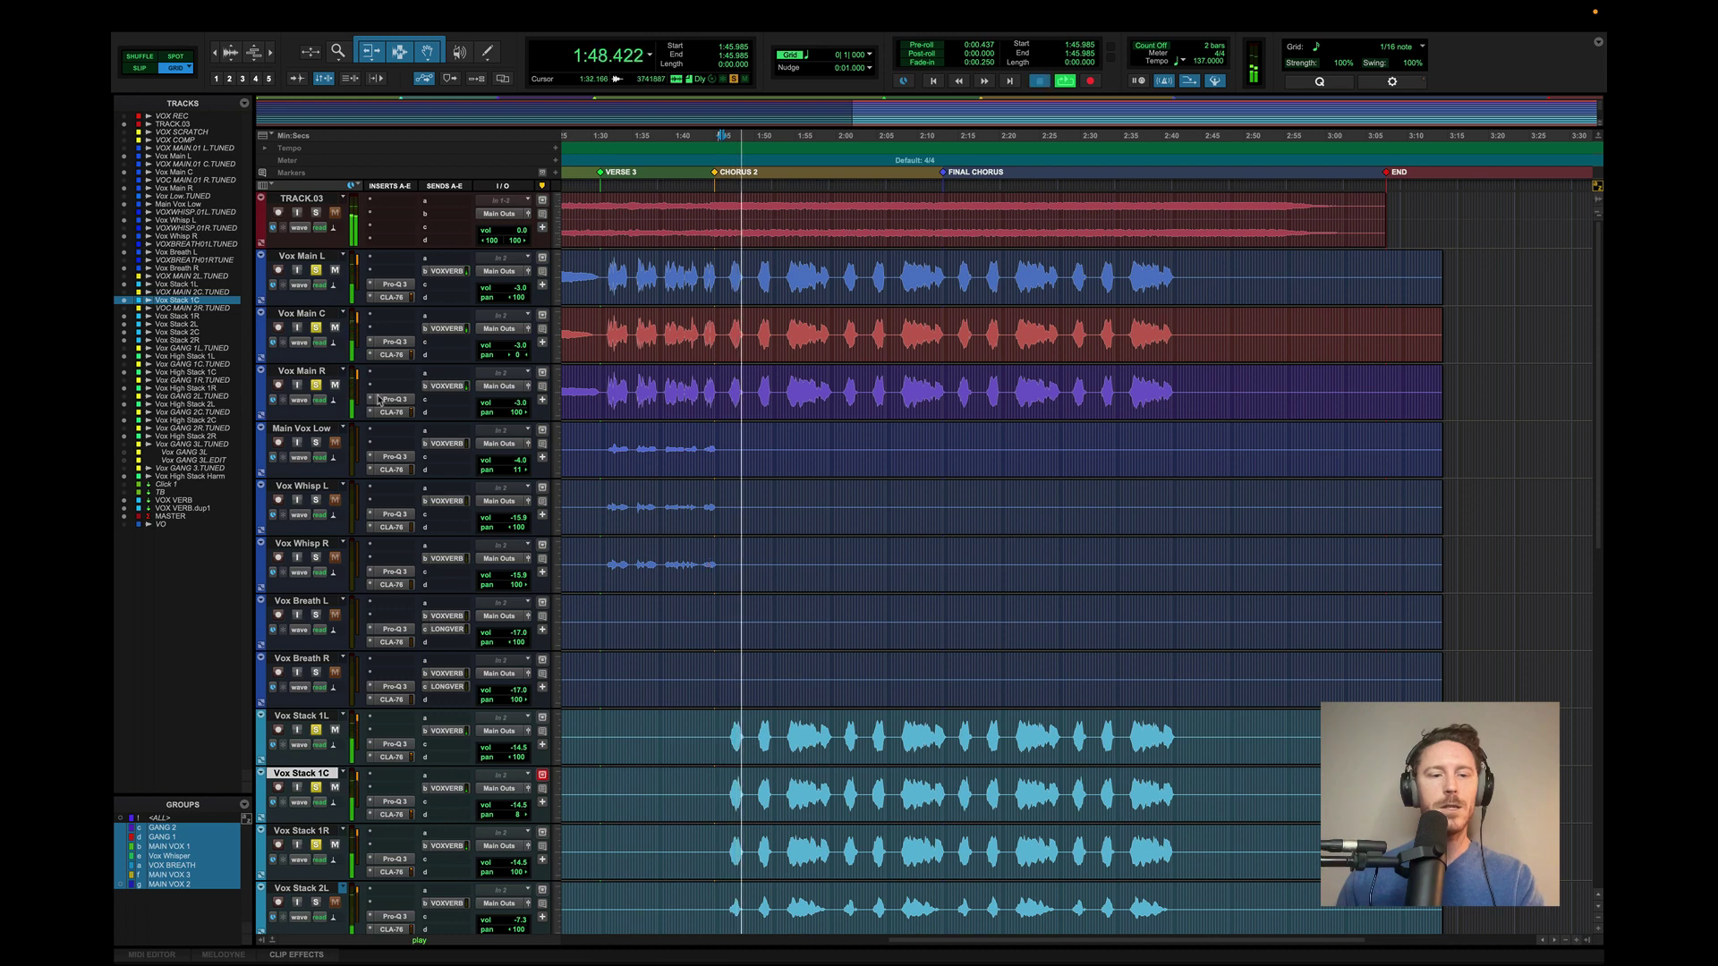
pyautogui.press('space')
pyautogui.scroll(-5, 704, 526)
pyautogui.press('space')
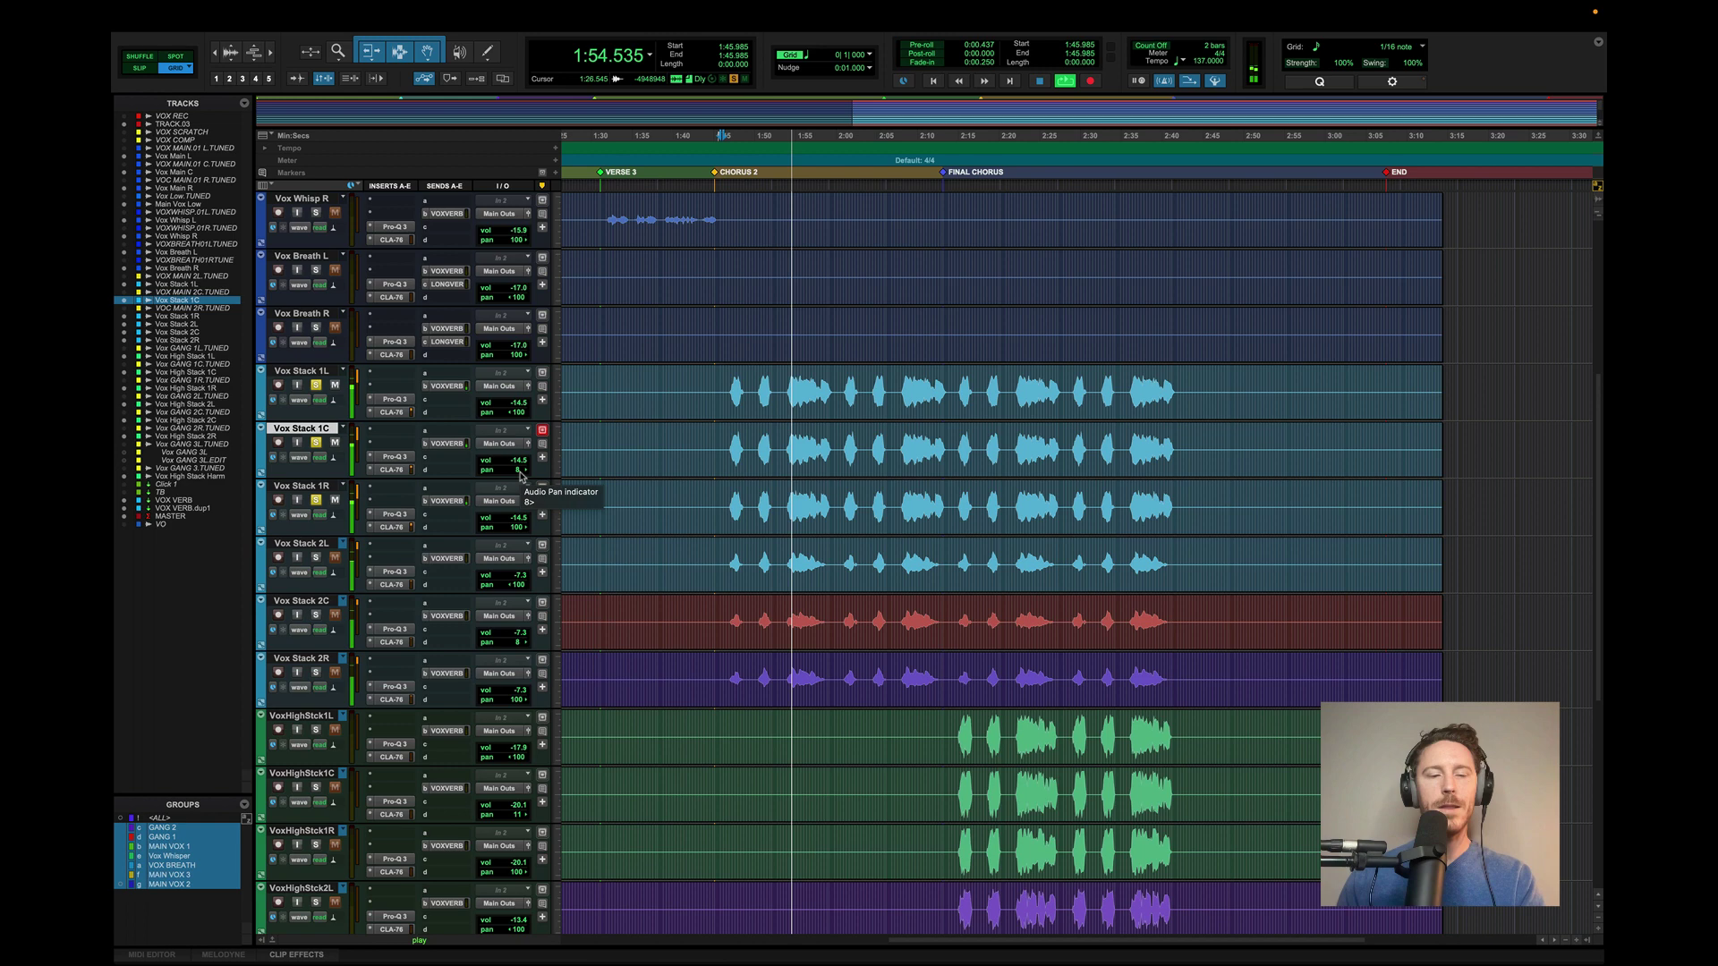
pyautogui.press('space')
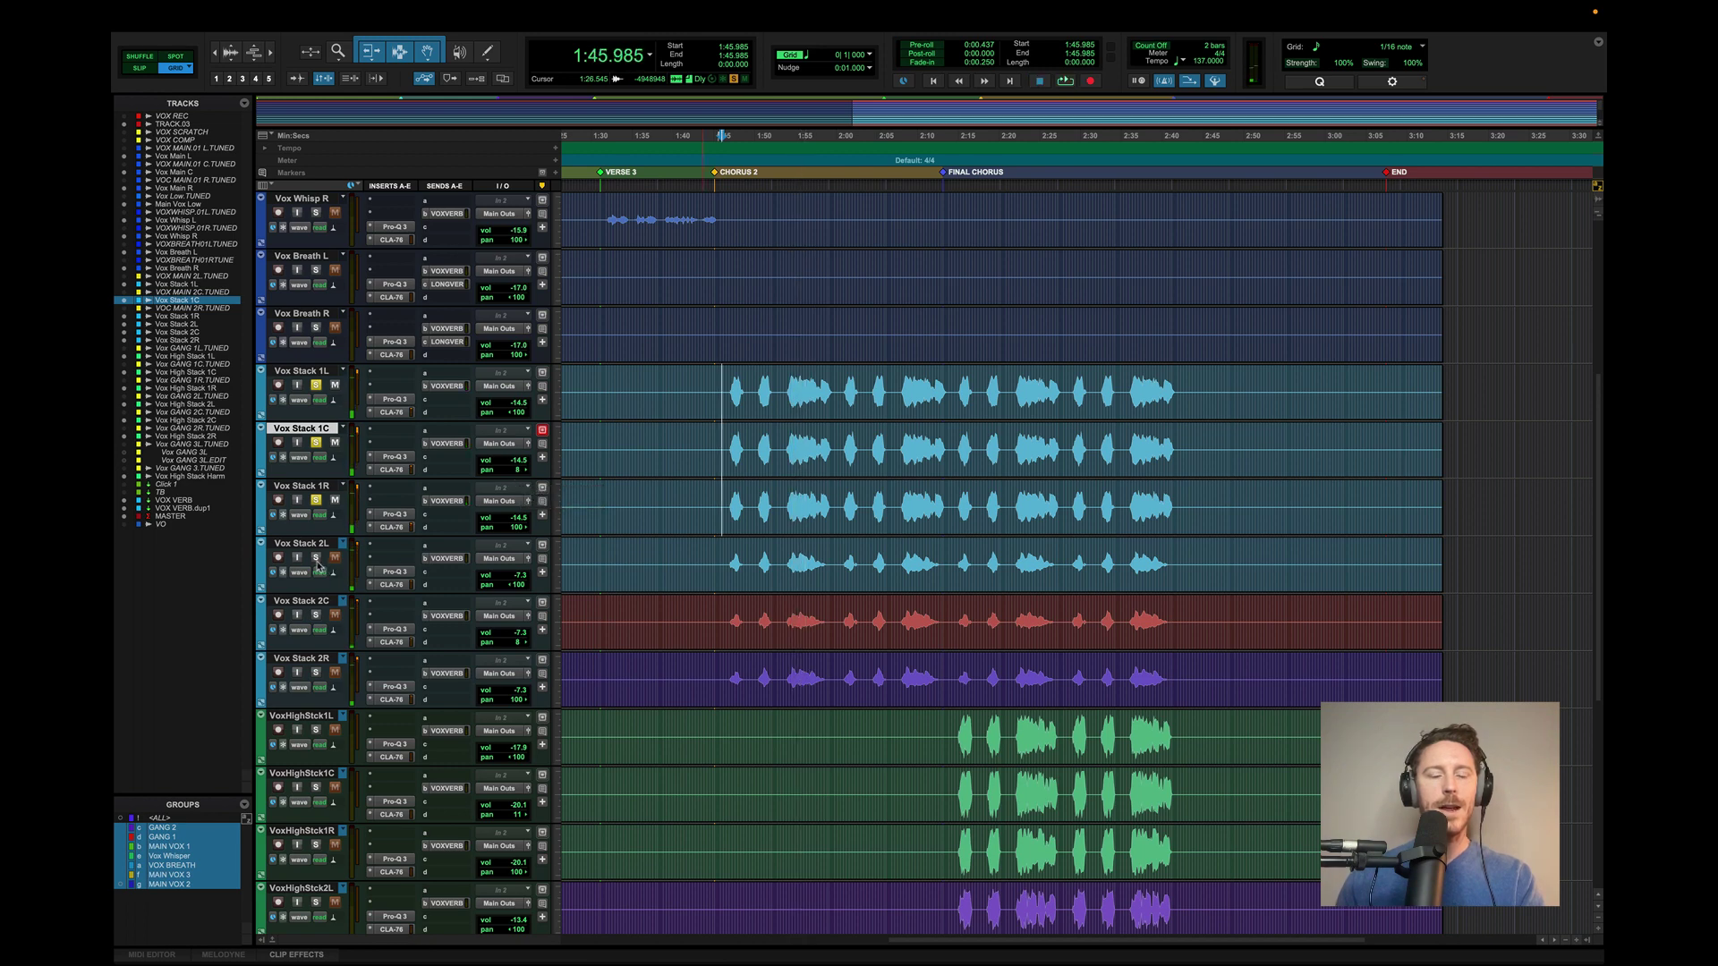
pyautogui.click(317, 557)
# - Play Vox Stack 2 alone, then re-solo Vox Stack 1 and replay both from 1:45.985
pyautogui.scroll(-2, 632, 535)
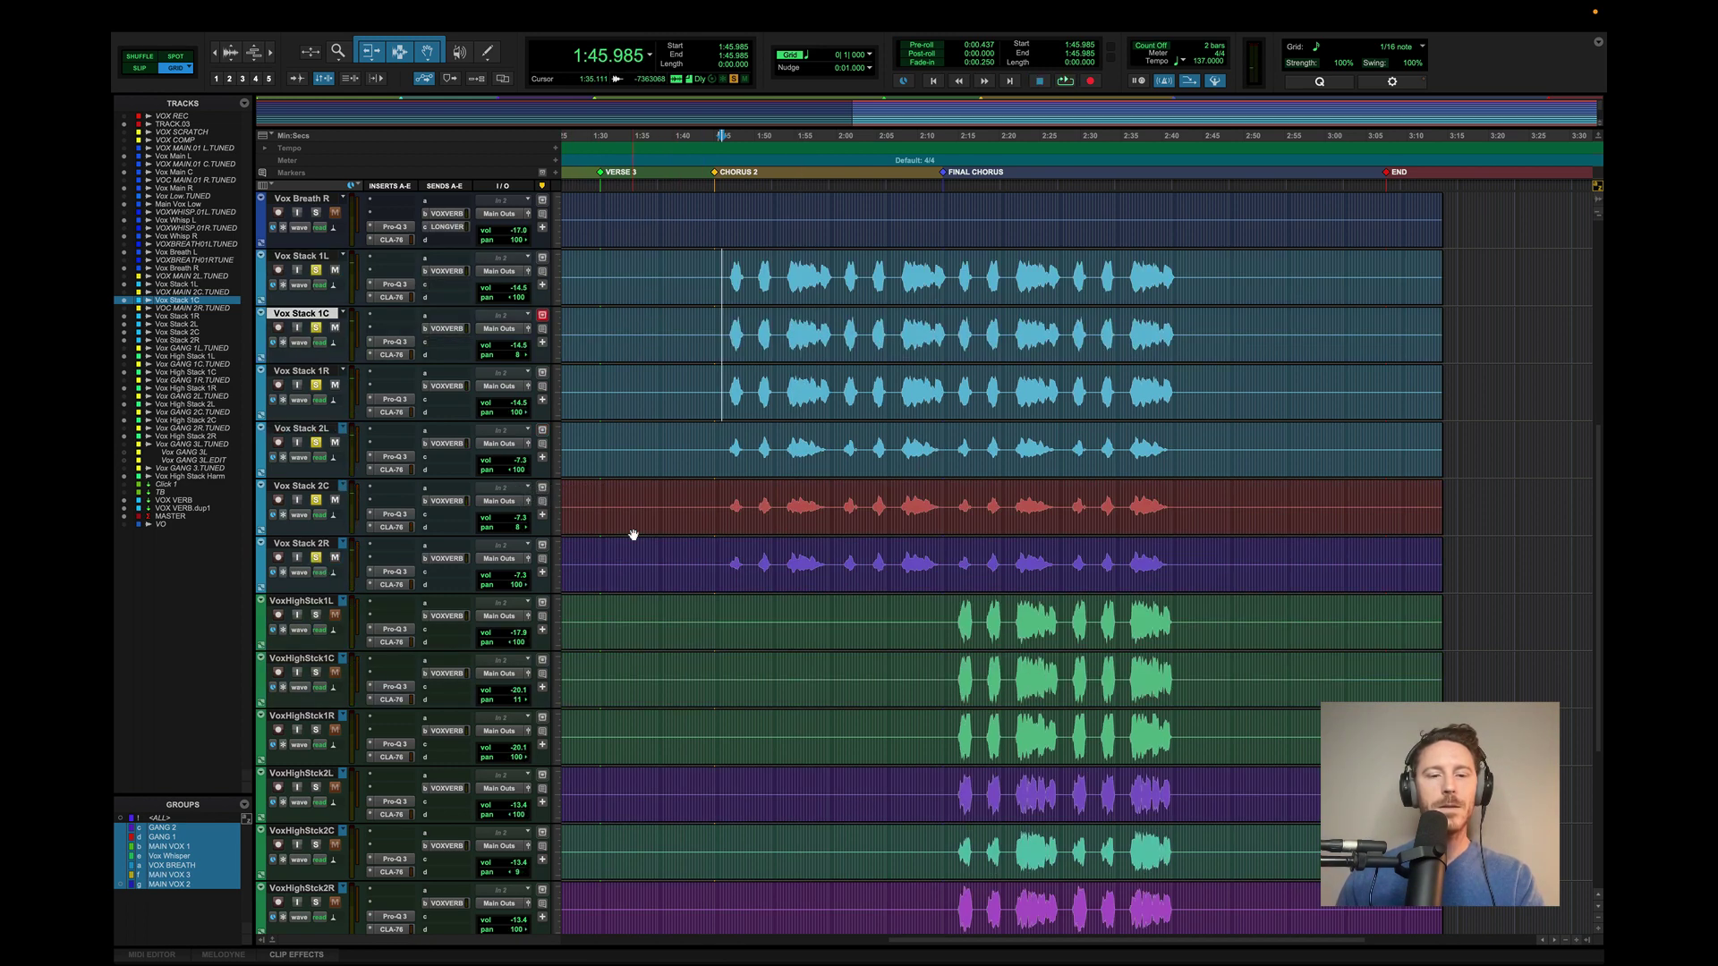
pyautogui.click(316, 333)
pyautogui.press('space')
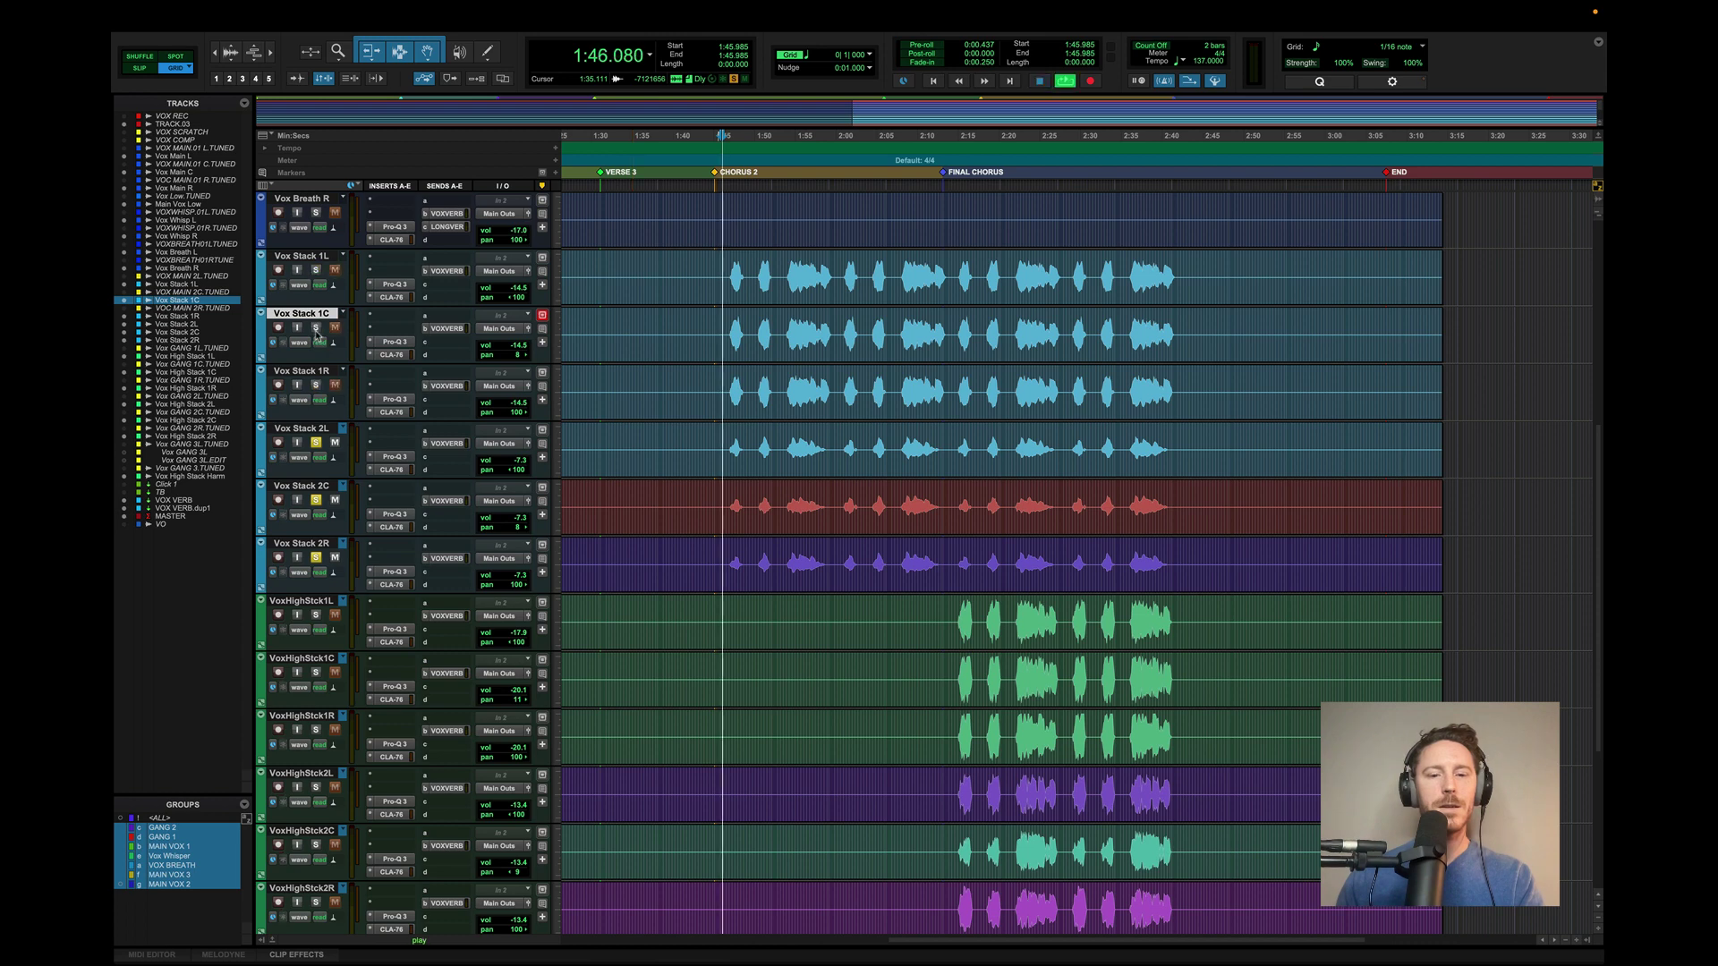
pyautogui.click(316, 333)
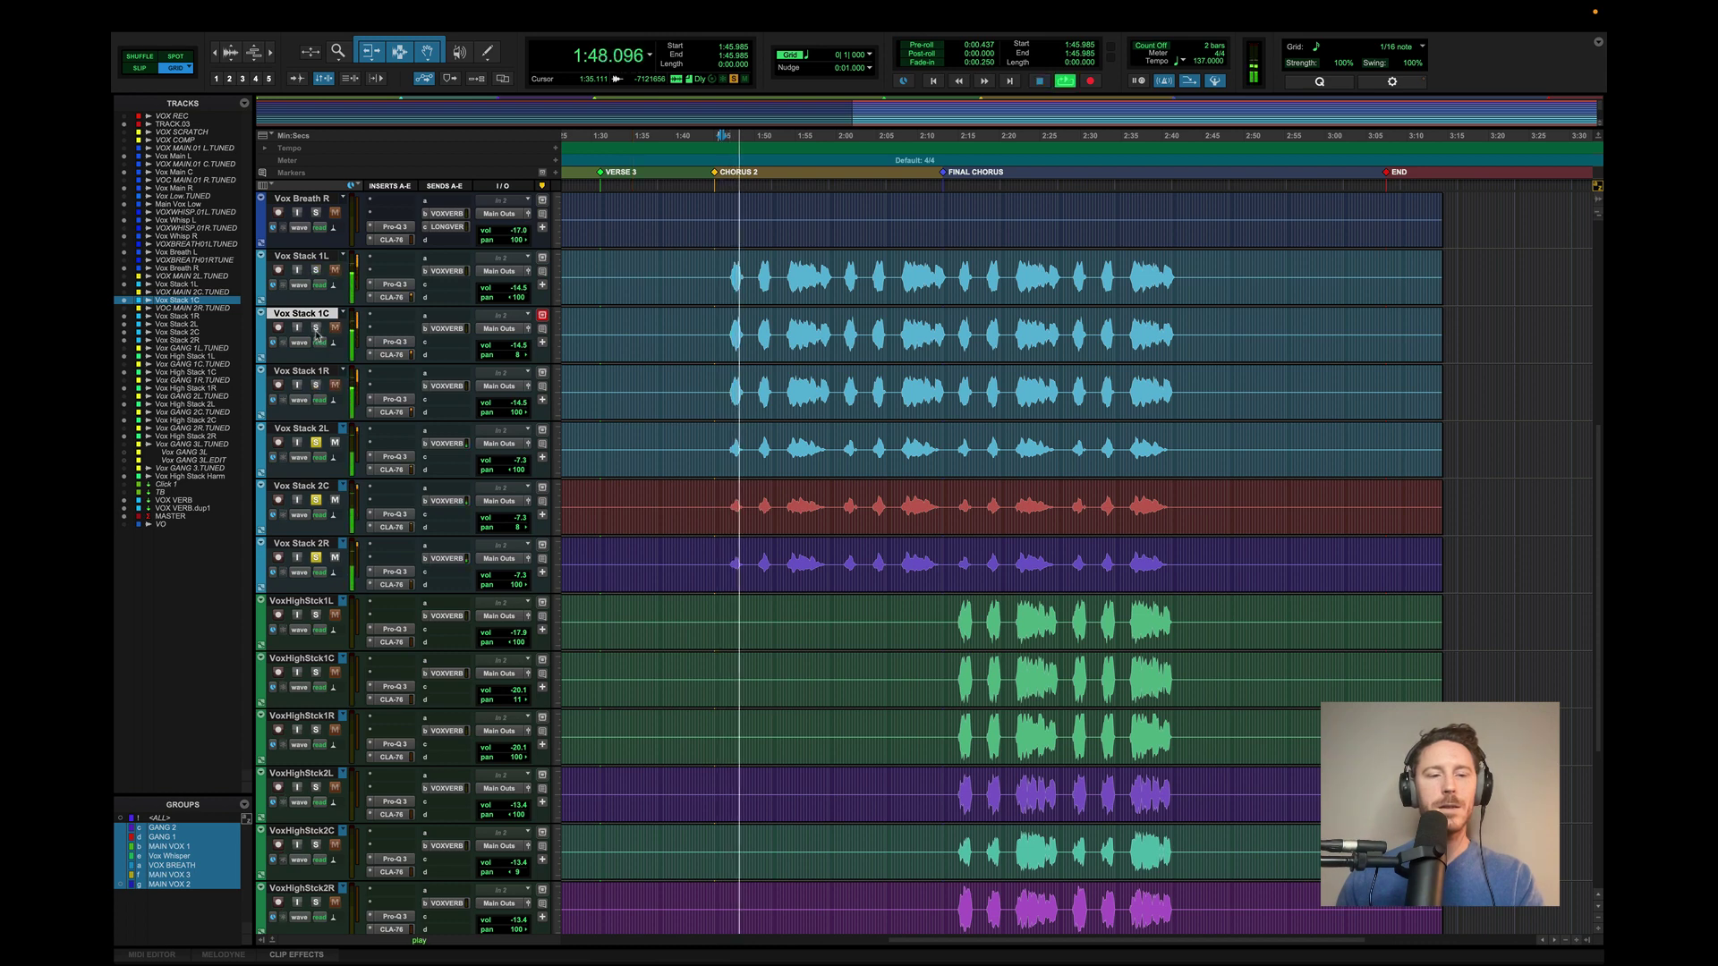
pyautogui.press('space')
pyautogui.press('space')
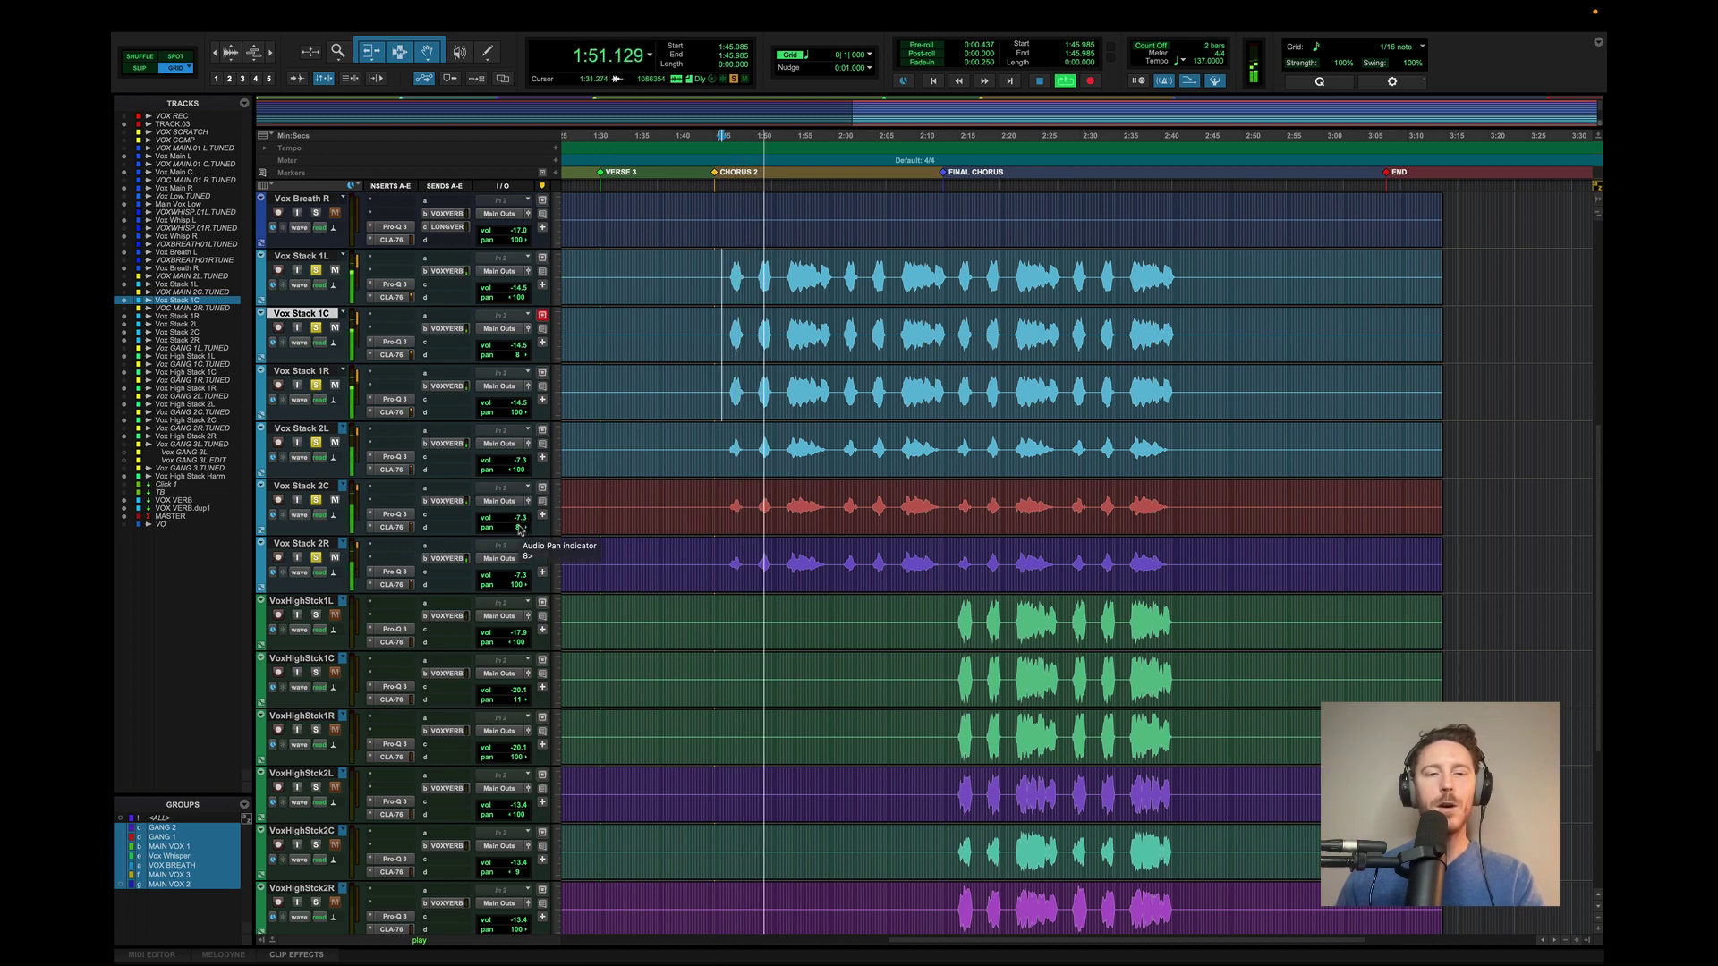
pyautogui.hscroll(3, 825, 555)
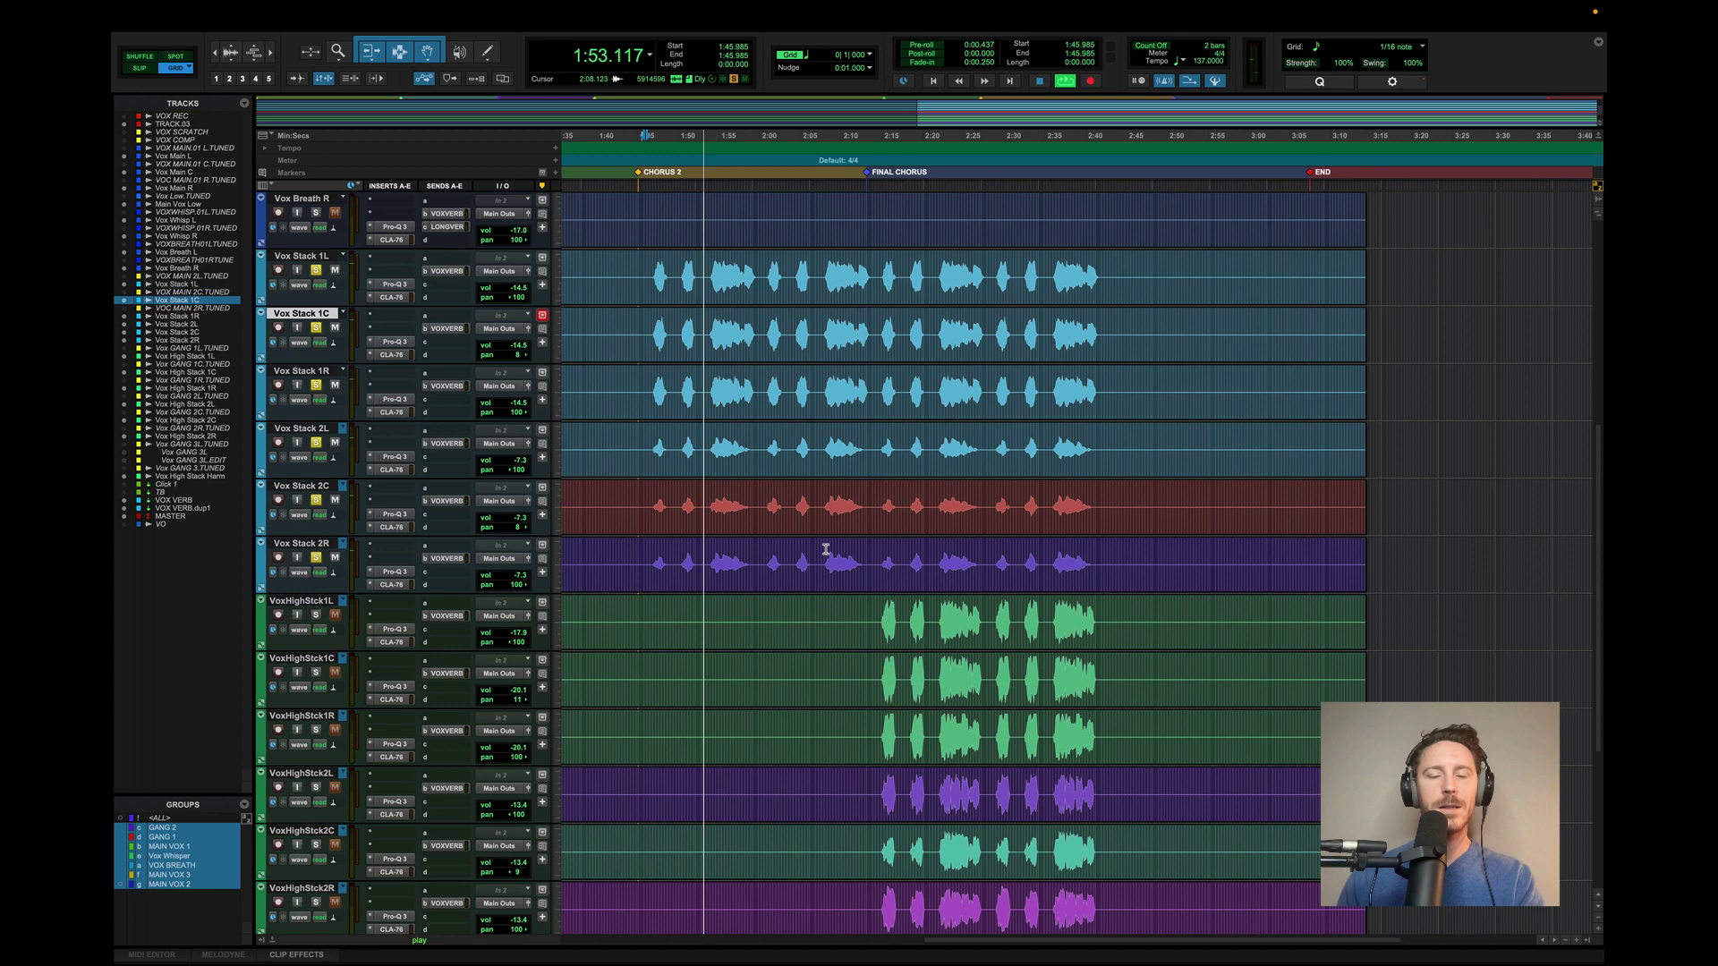
# - Unsolo the Vox Stack group and play all vocals from 2:14.014 in the final chorus
pyautogui.press('space')
pyautogui.click(874, 500)
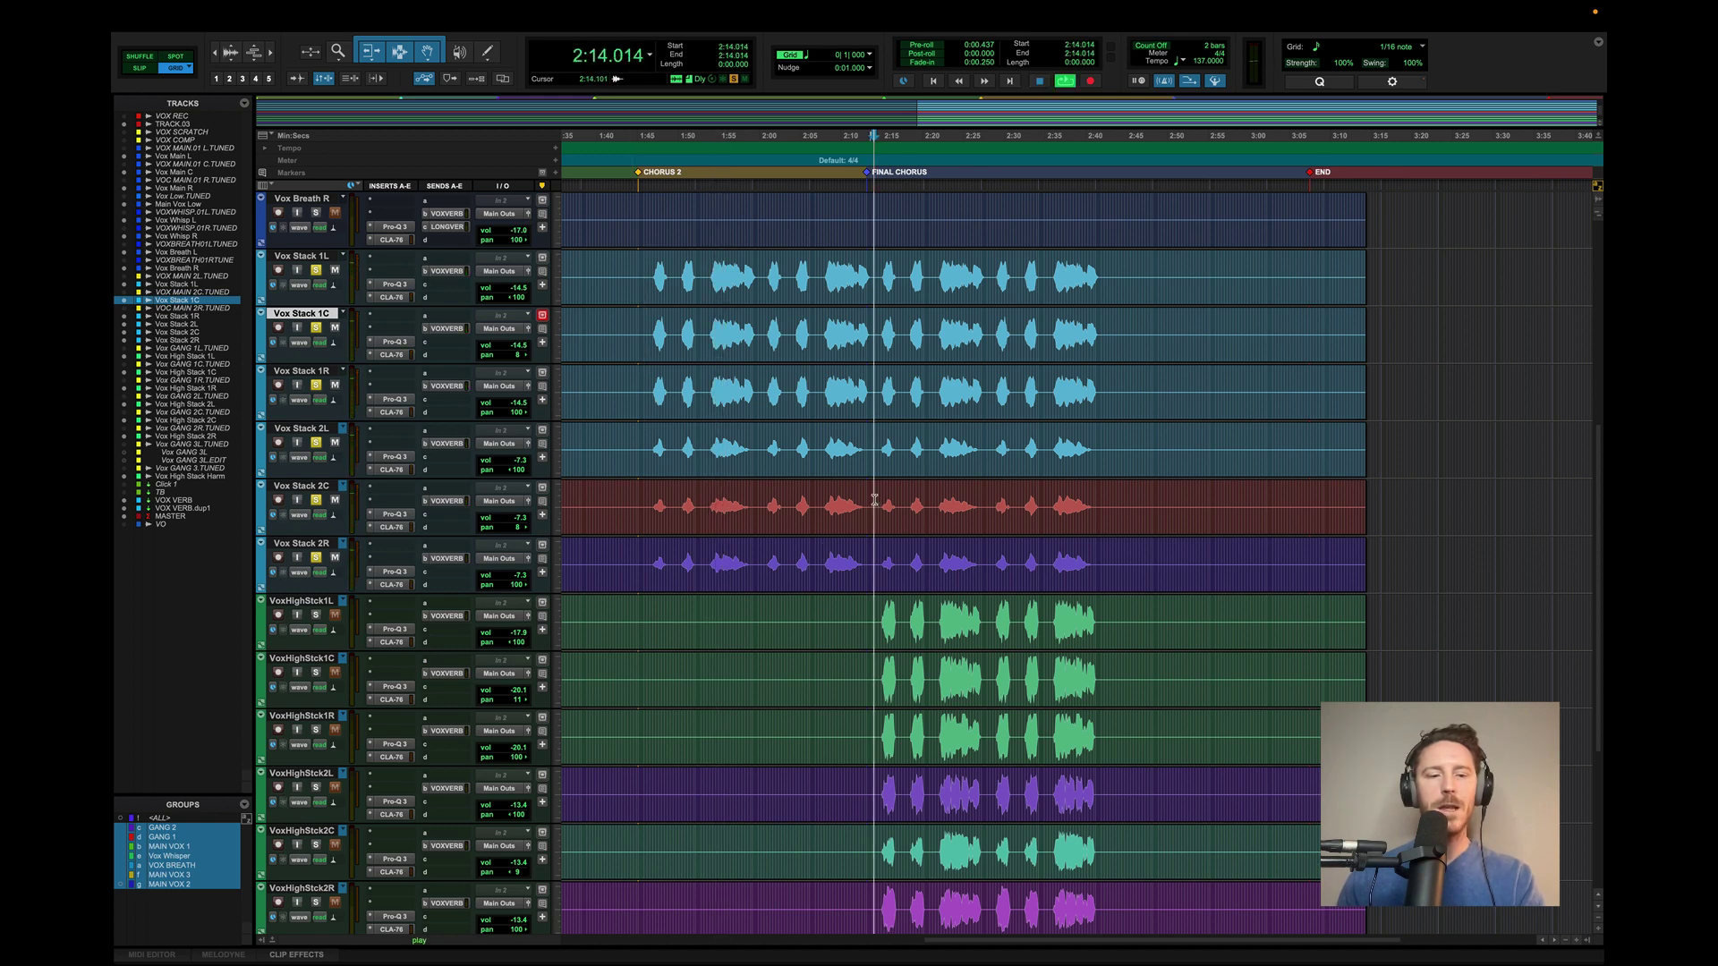
pyautogui.click(316, 498)
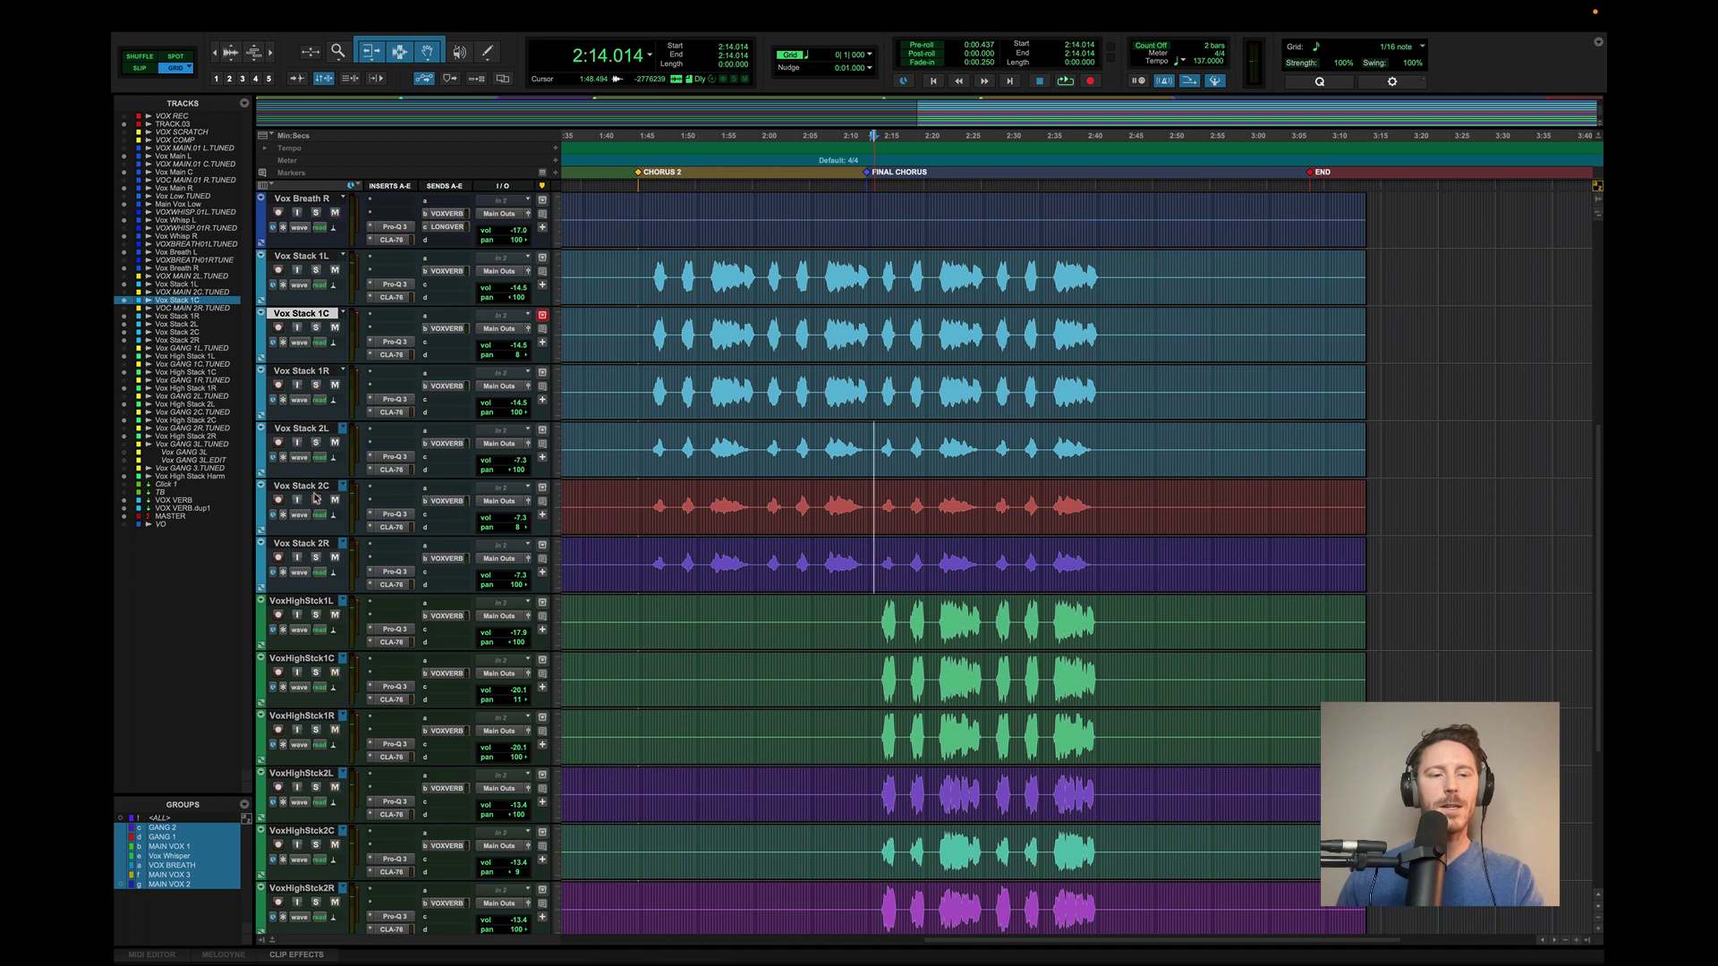
pyautogui.scroll(5, 913, 484)
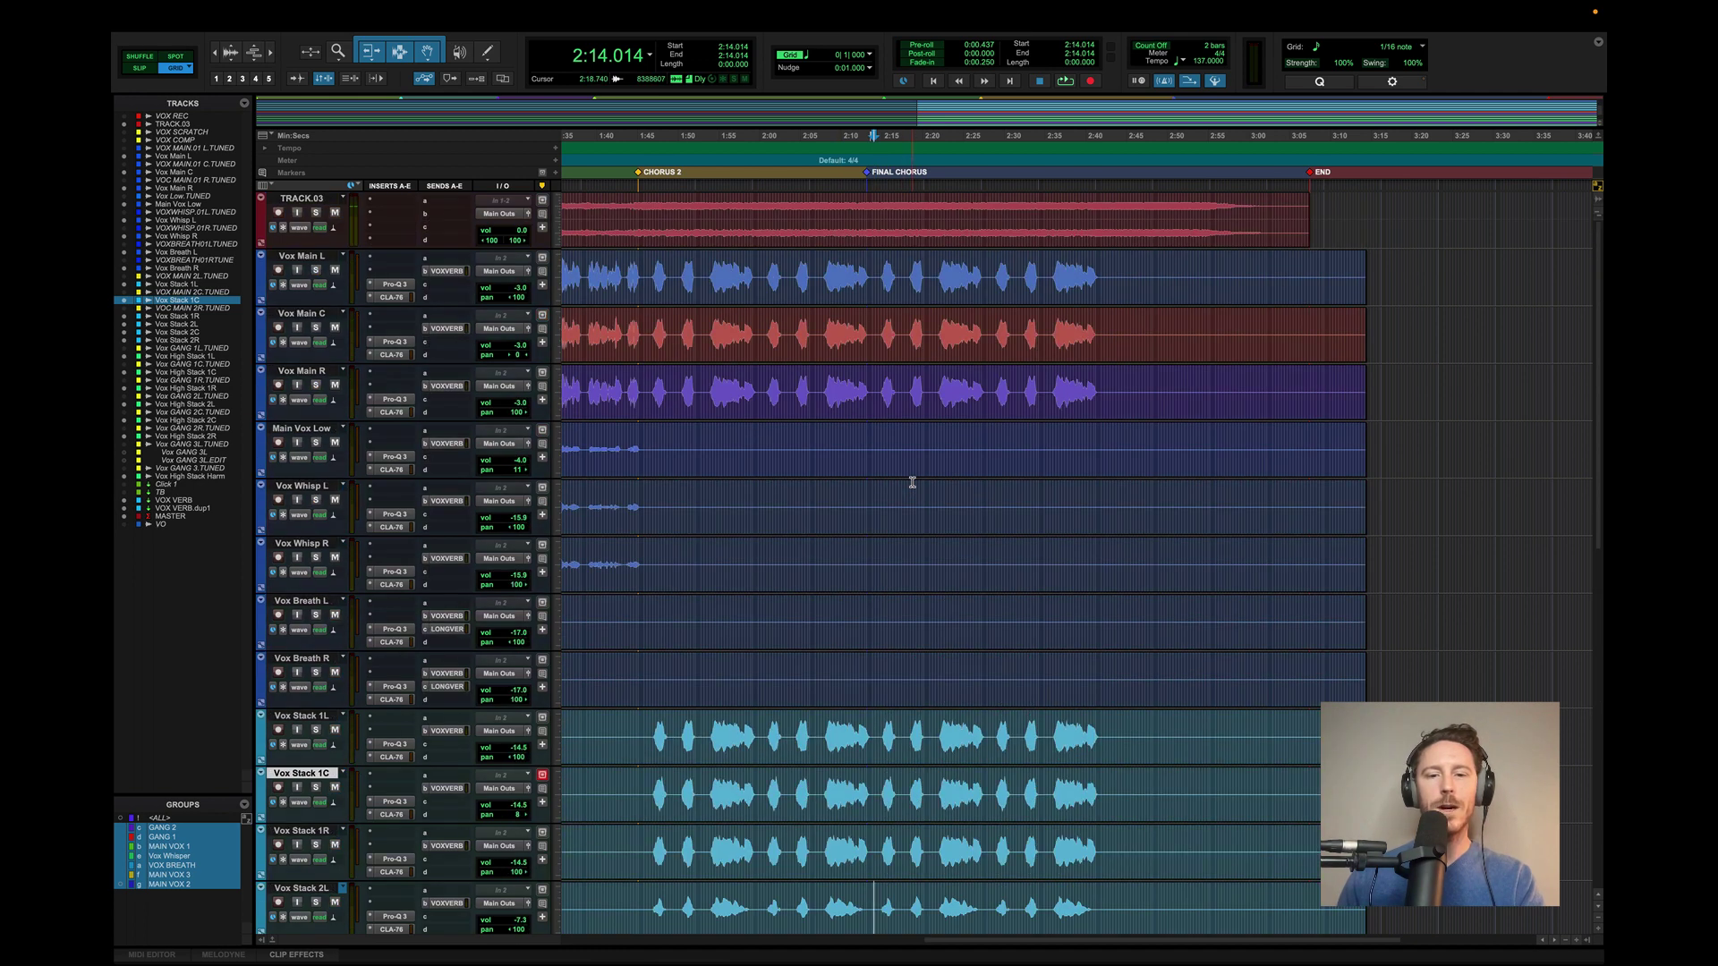
pyautogui.press('space')
pyautogui.scroll(-6, 913, 484)
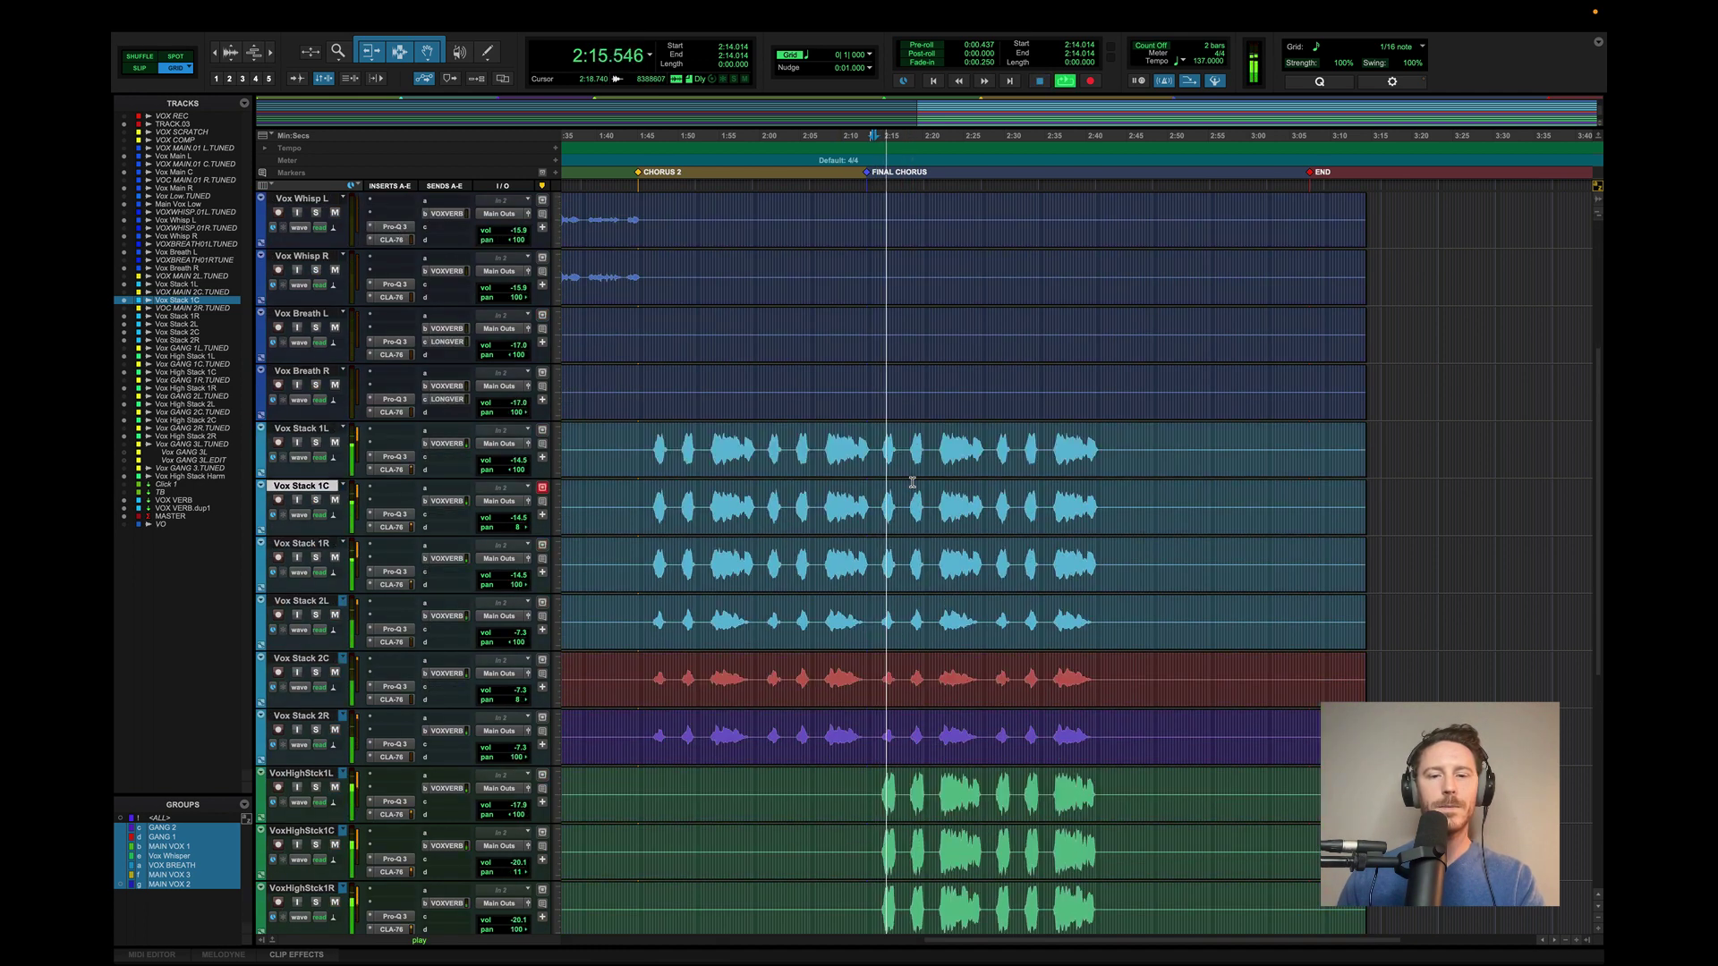
pyautogui.scroll(-2, 912, 482)
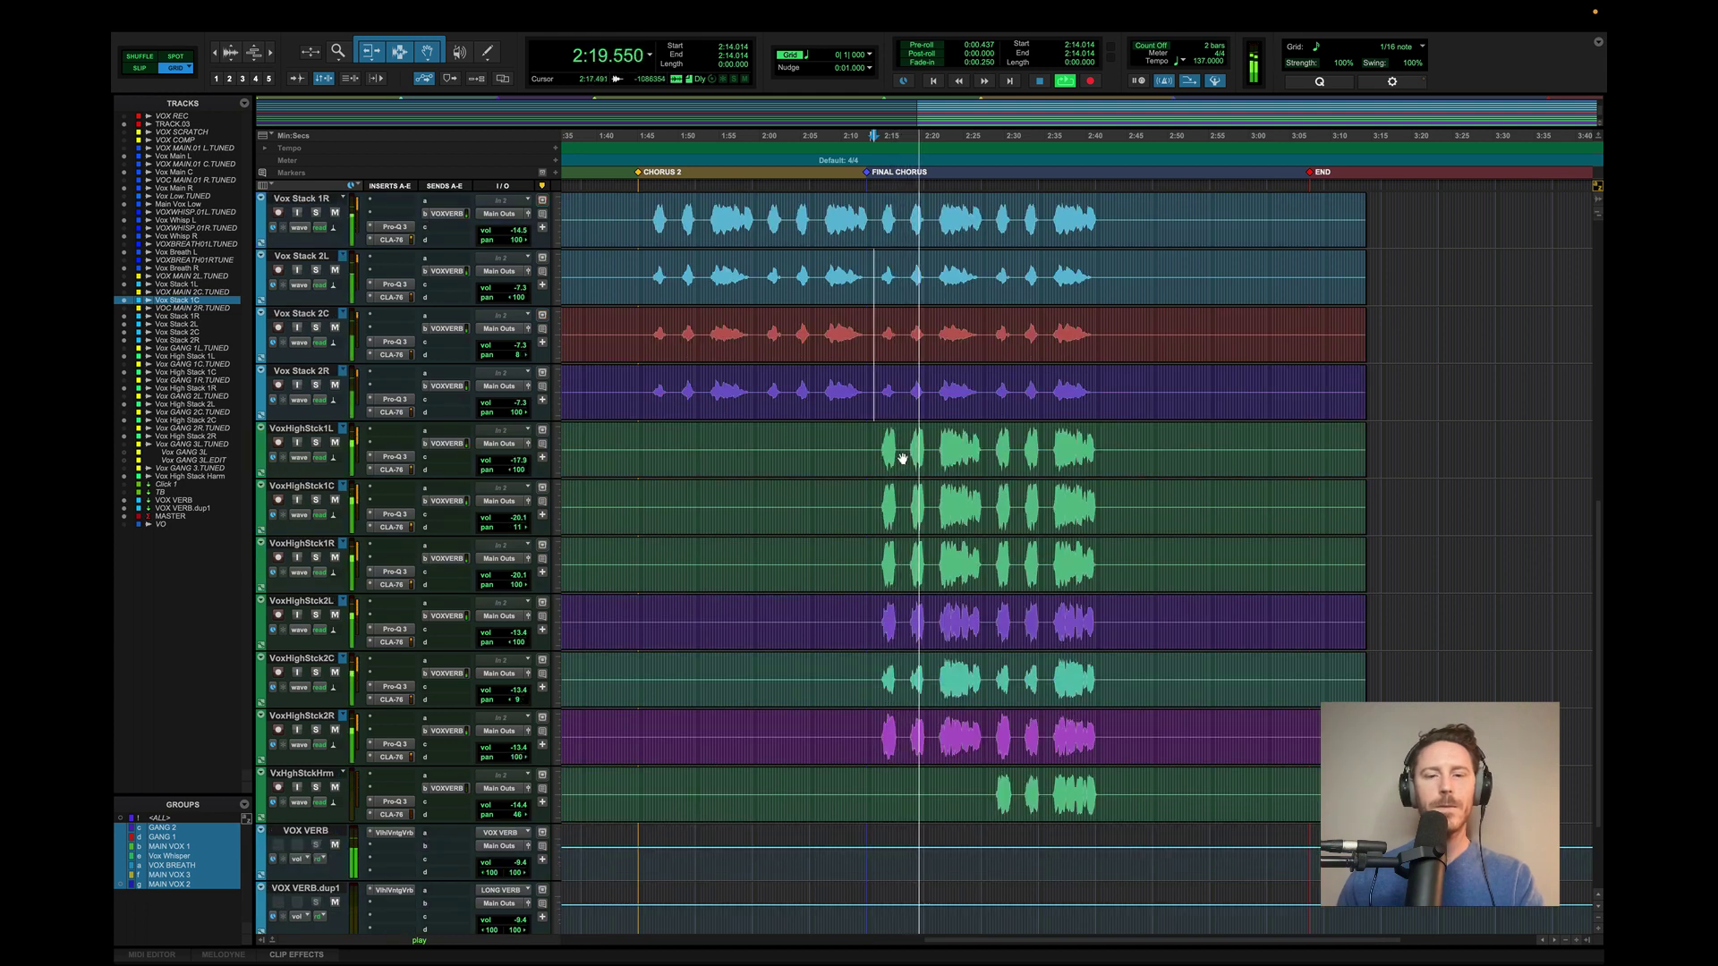
pyautogui.scroll(-1, 902, 459)
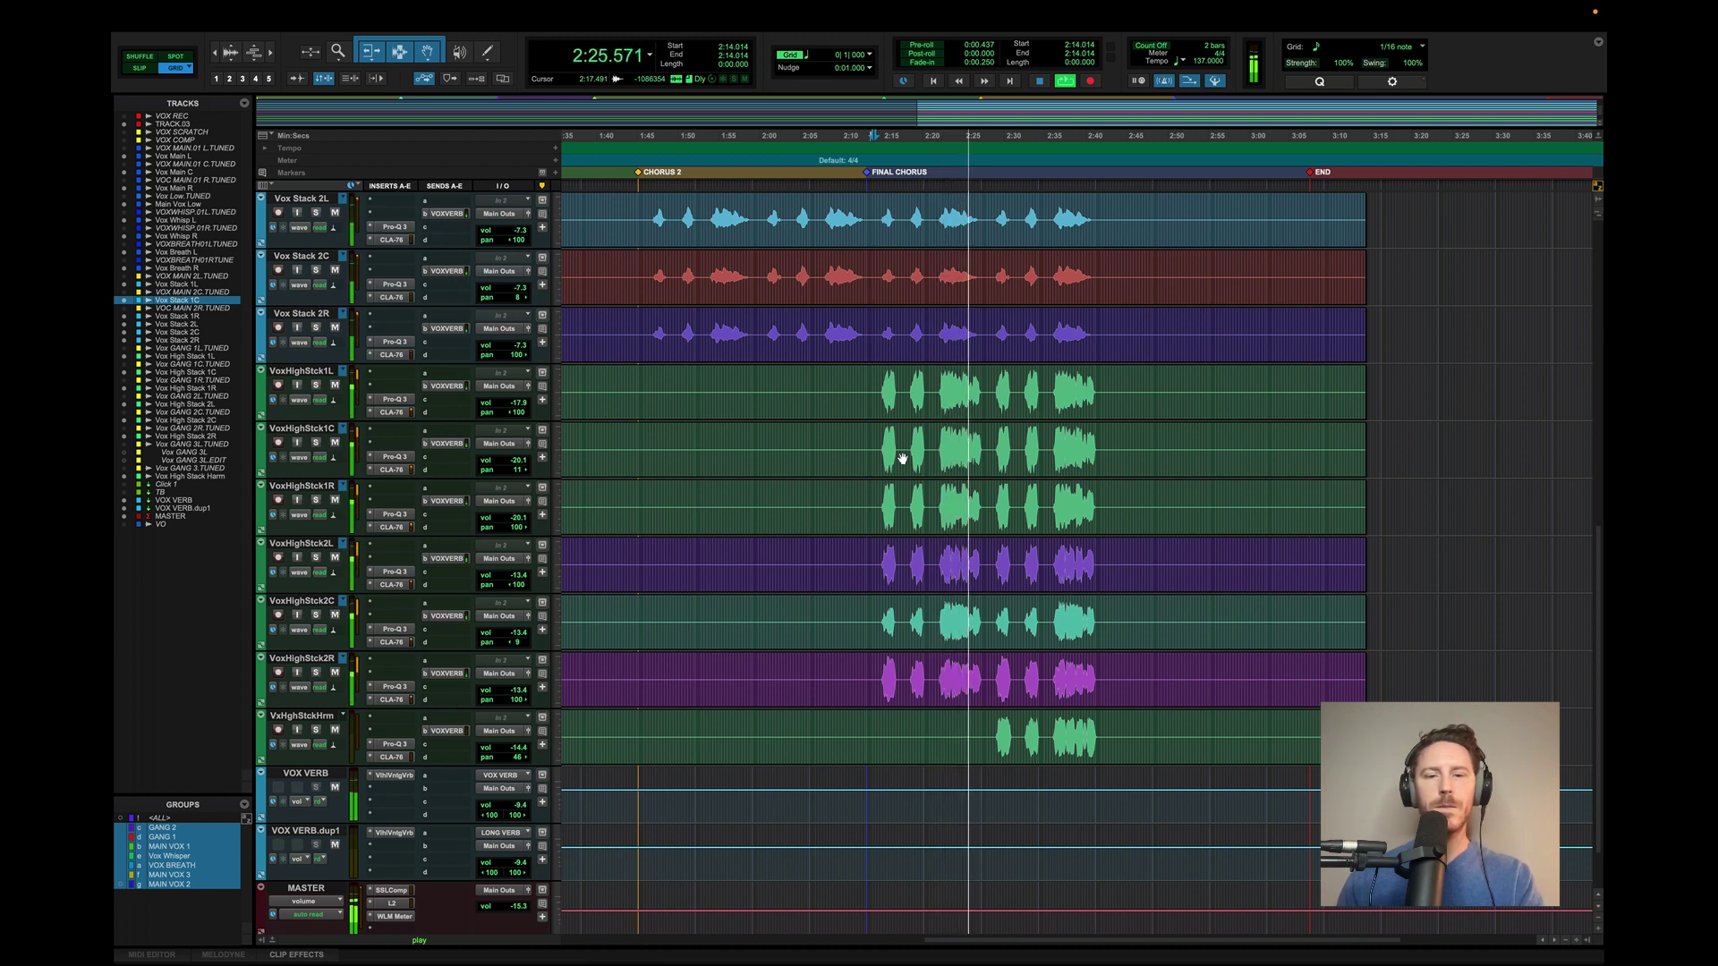
pyautogui.press('space')
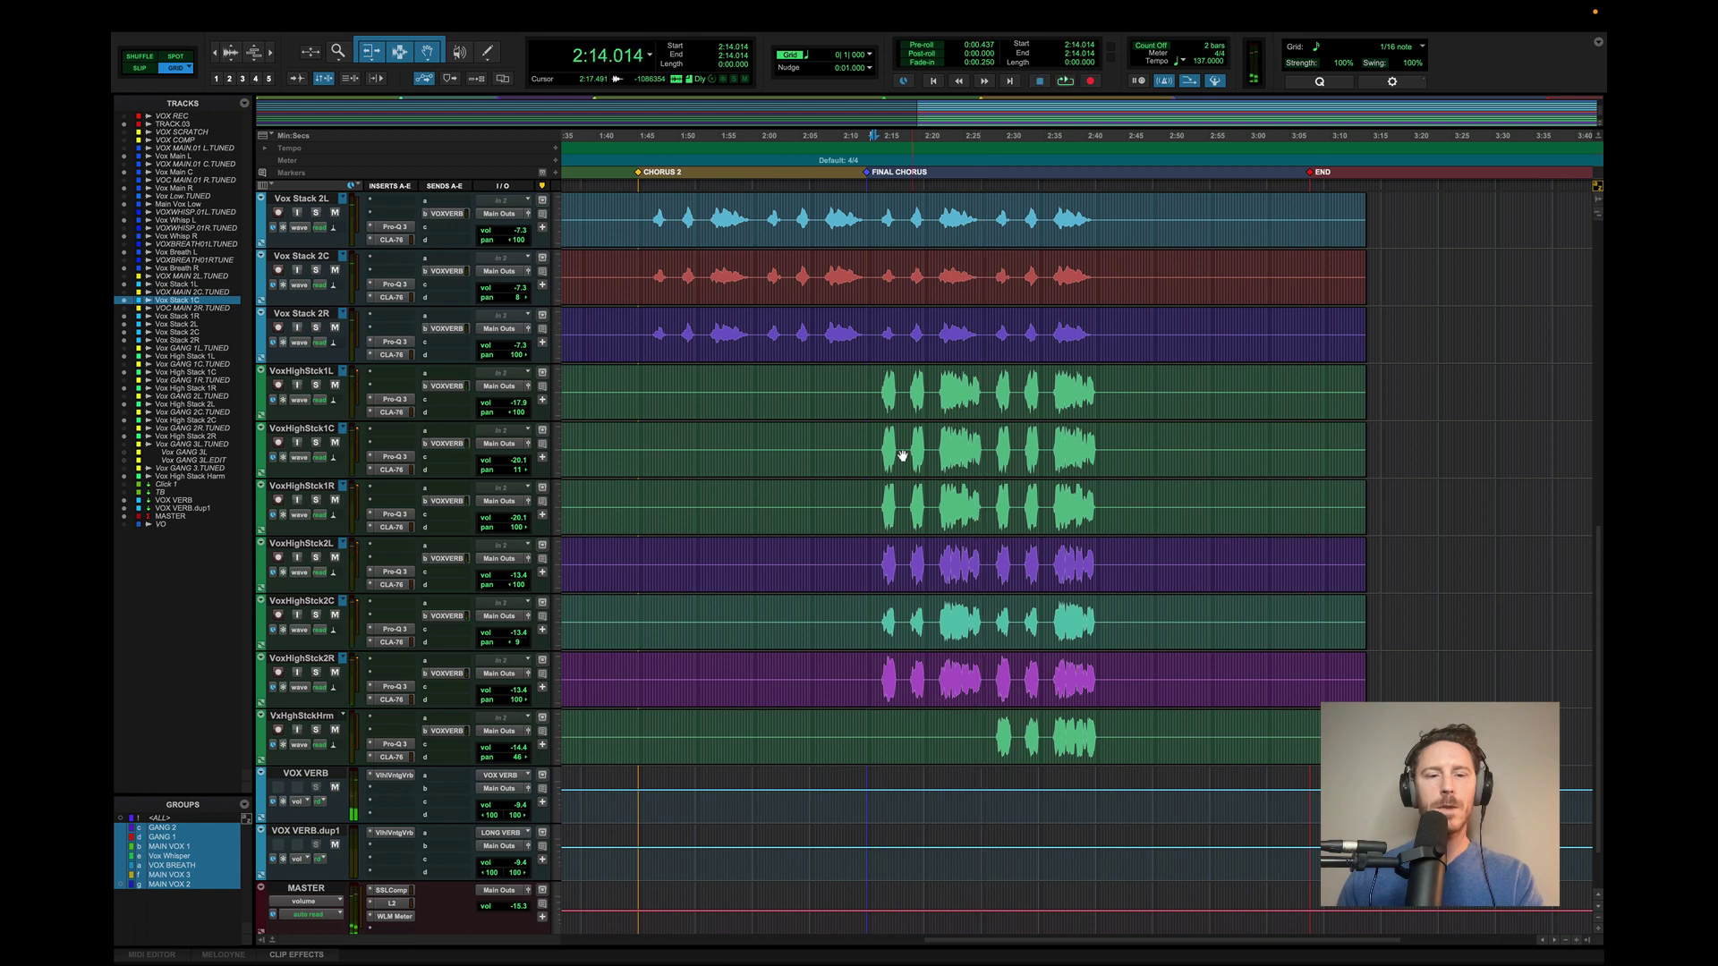
# - Solo the VoxHighStck1 trio and audition it briefly from the final chorus
pyautogui.scroll(1, 904, 458)
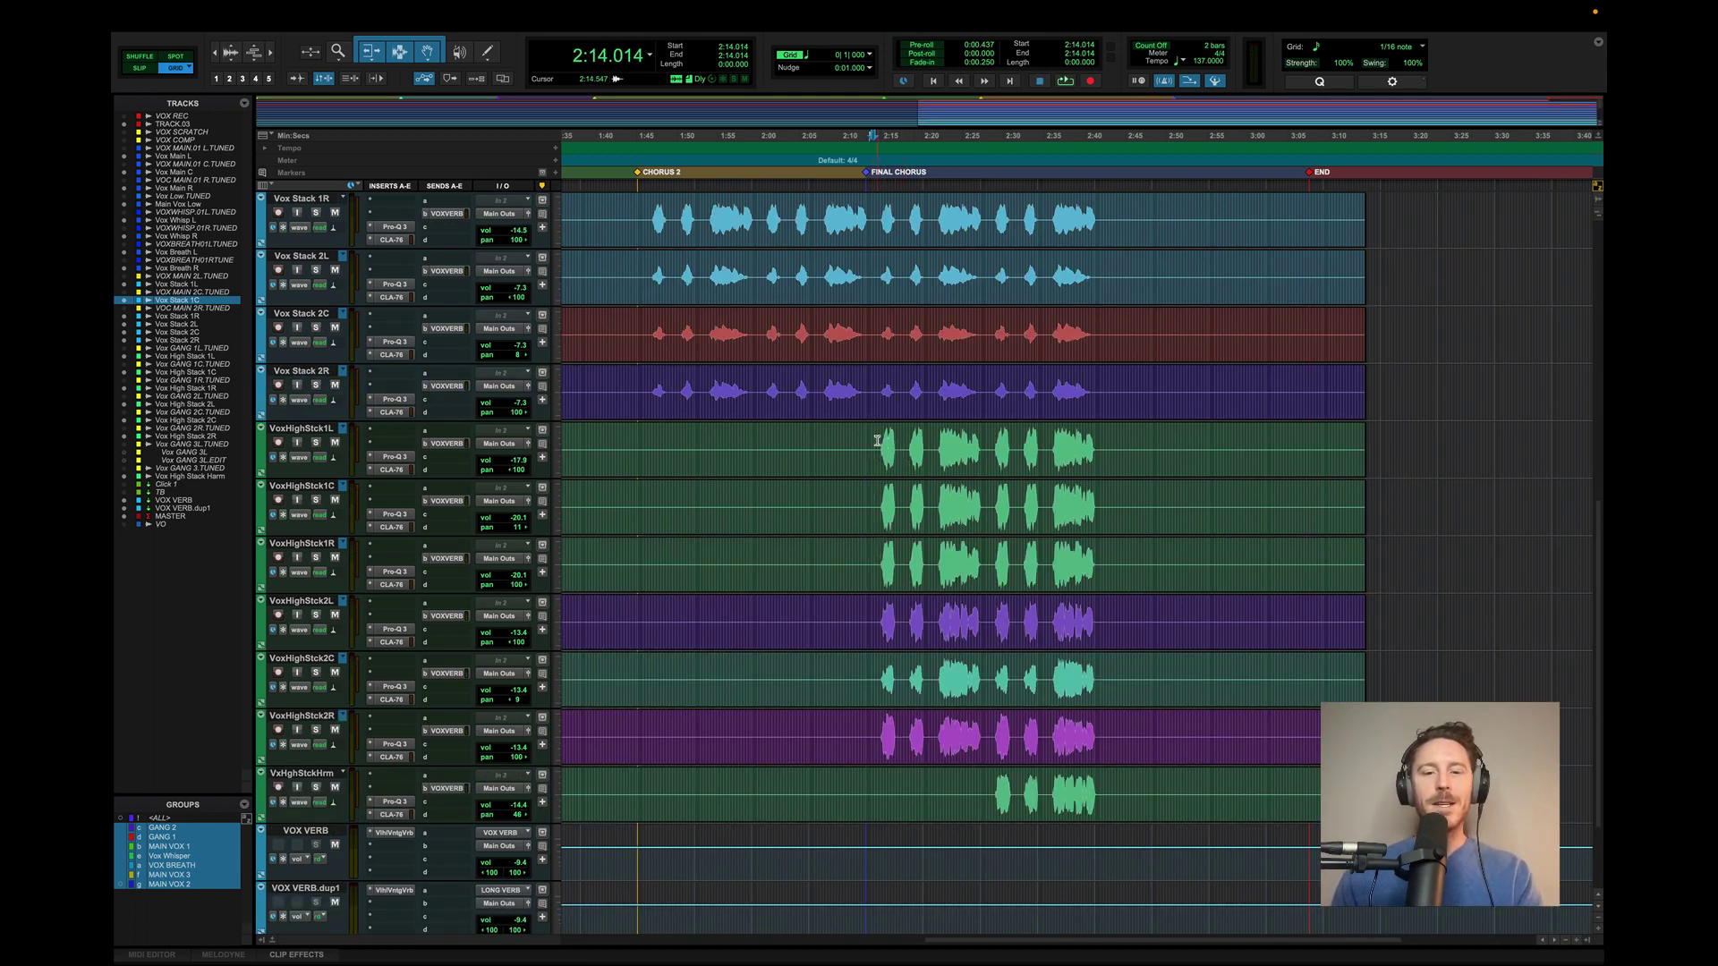
pyautogui.click(316, 443)
pyautogui.press('space')
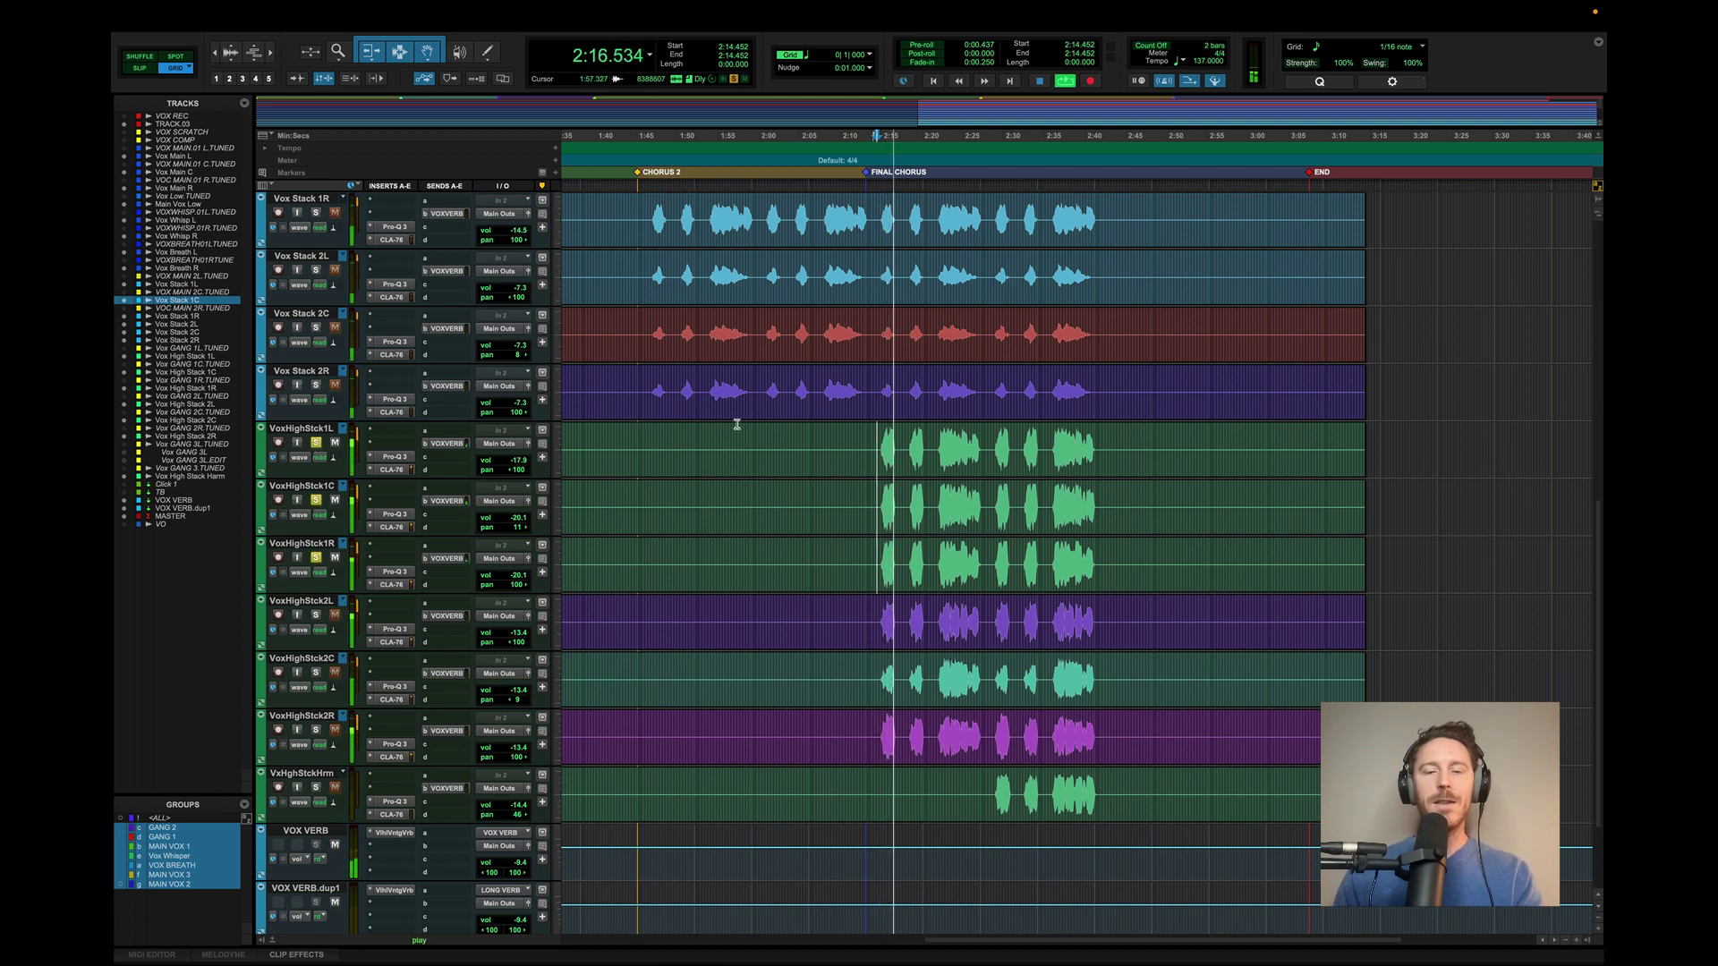
pyautogui.press('space')
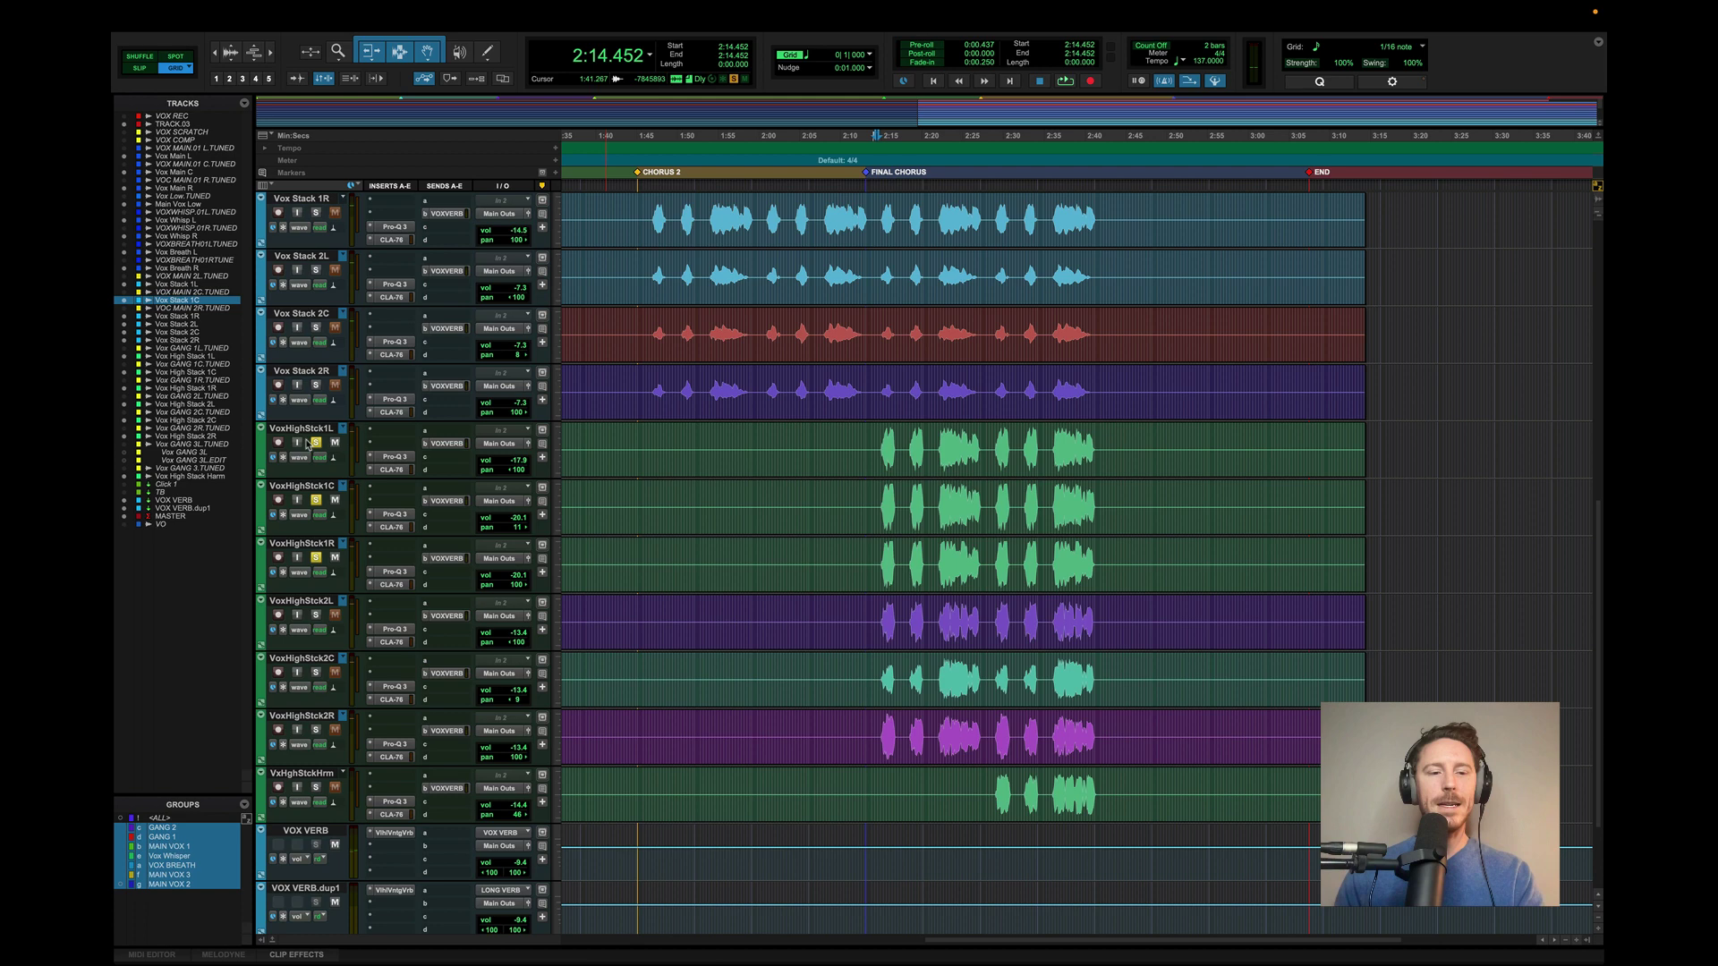
# - Add the Vox Stack 1 and Vox Stack 2 trios to the solo, auditioning each
pyautogui.scroll(5, 333, 386)
pyautogui.click(315, 385)
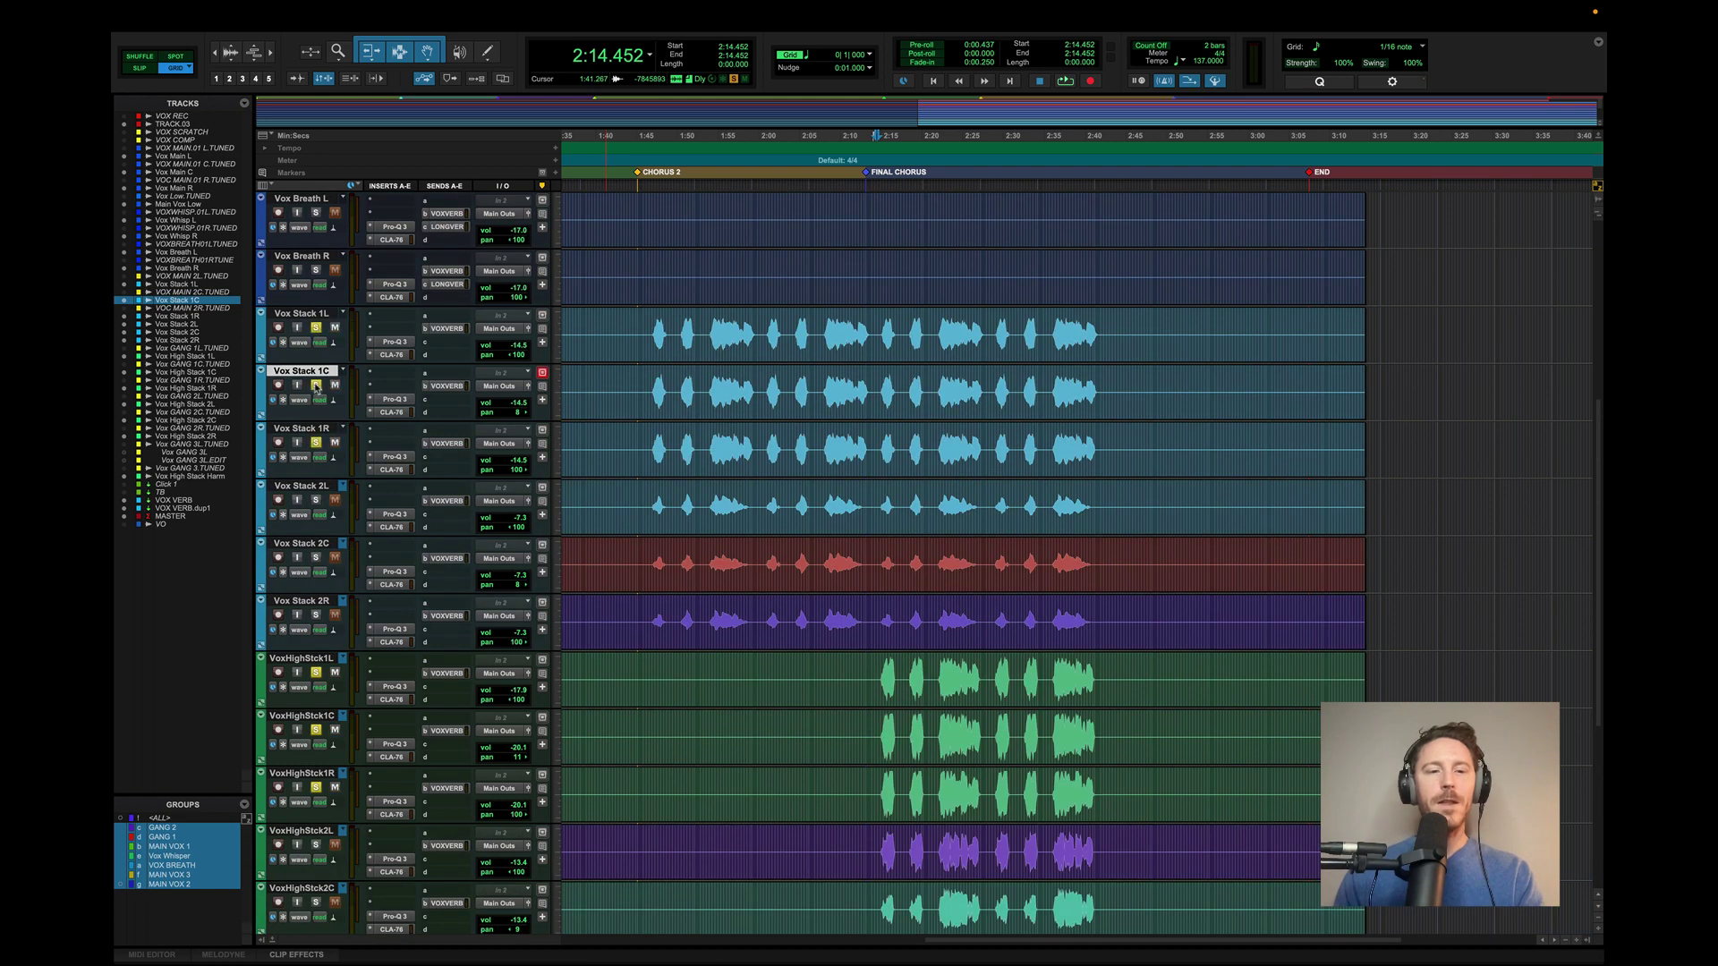
pyautogui.press('space')
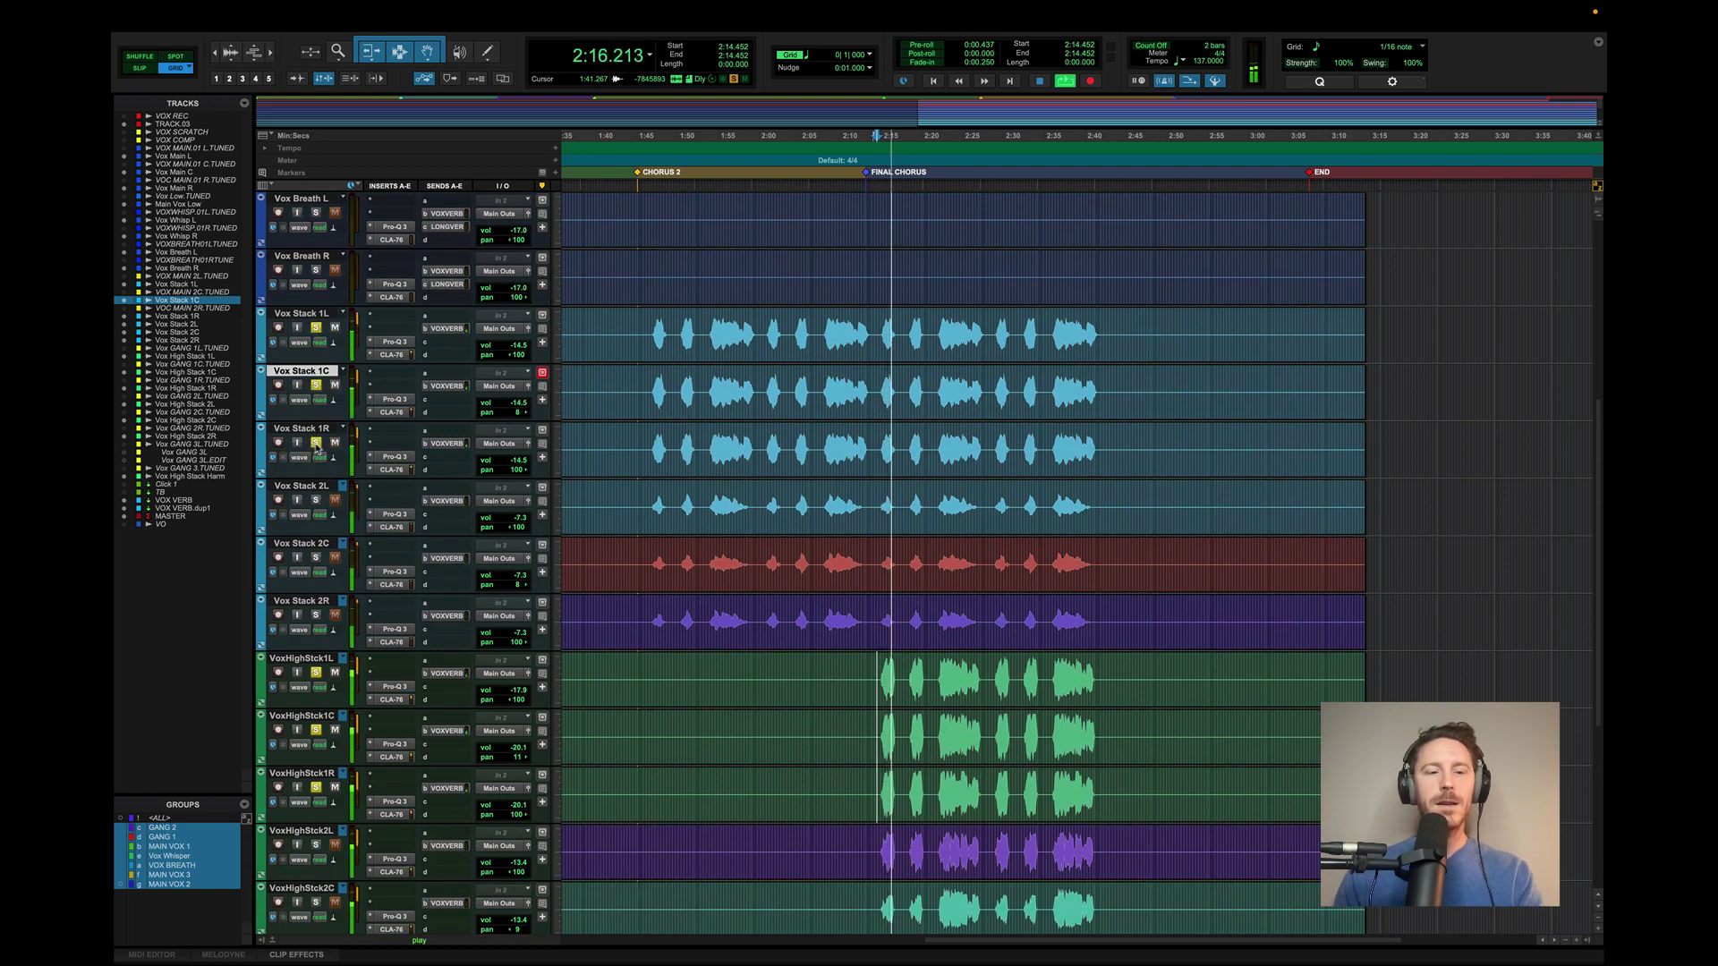
pyautogui.press('space')
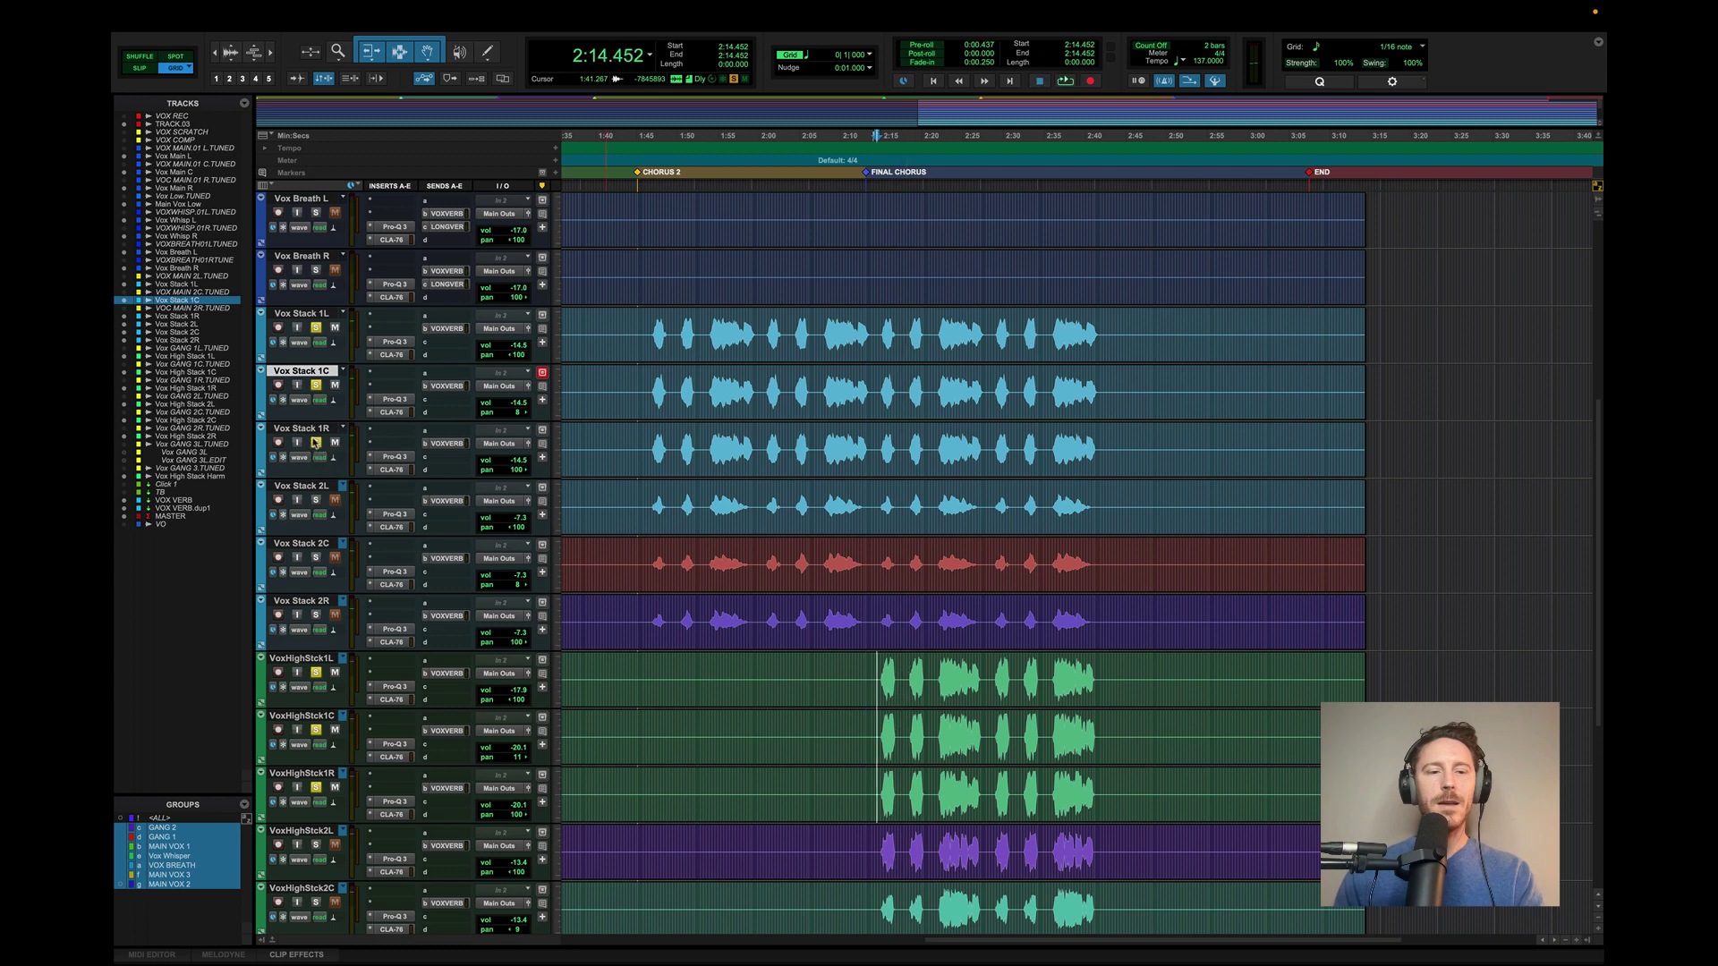
pyautogui.click(316, 500)
pyautogui.press('space')
# - Stop playback and place the edit point on the high stack tracks at 2:16.642
pyautogui.scroll(-2, 705, 656)
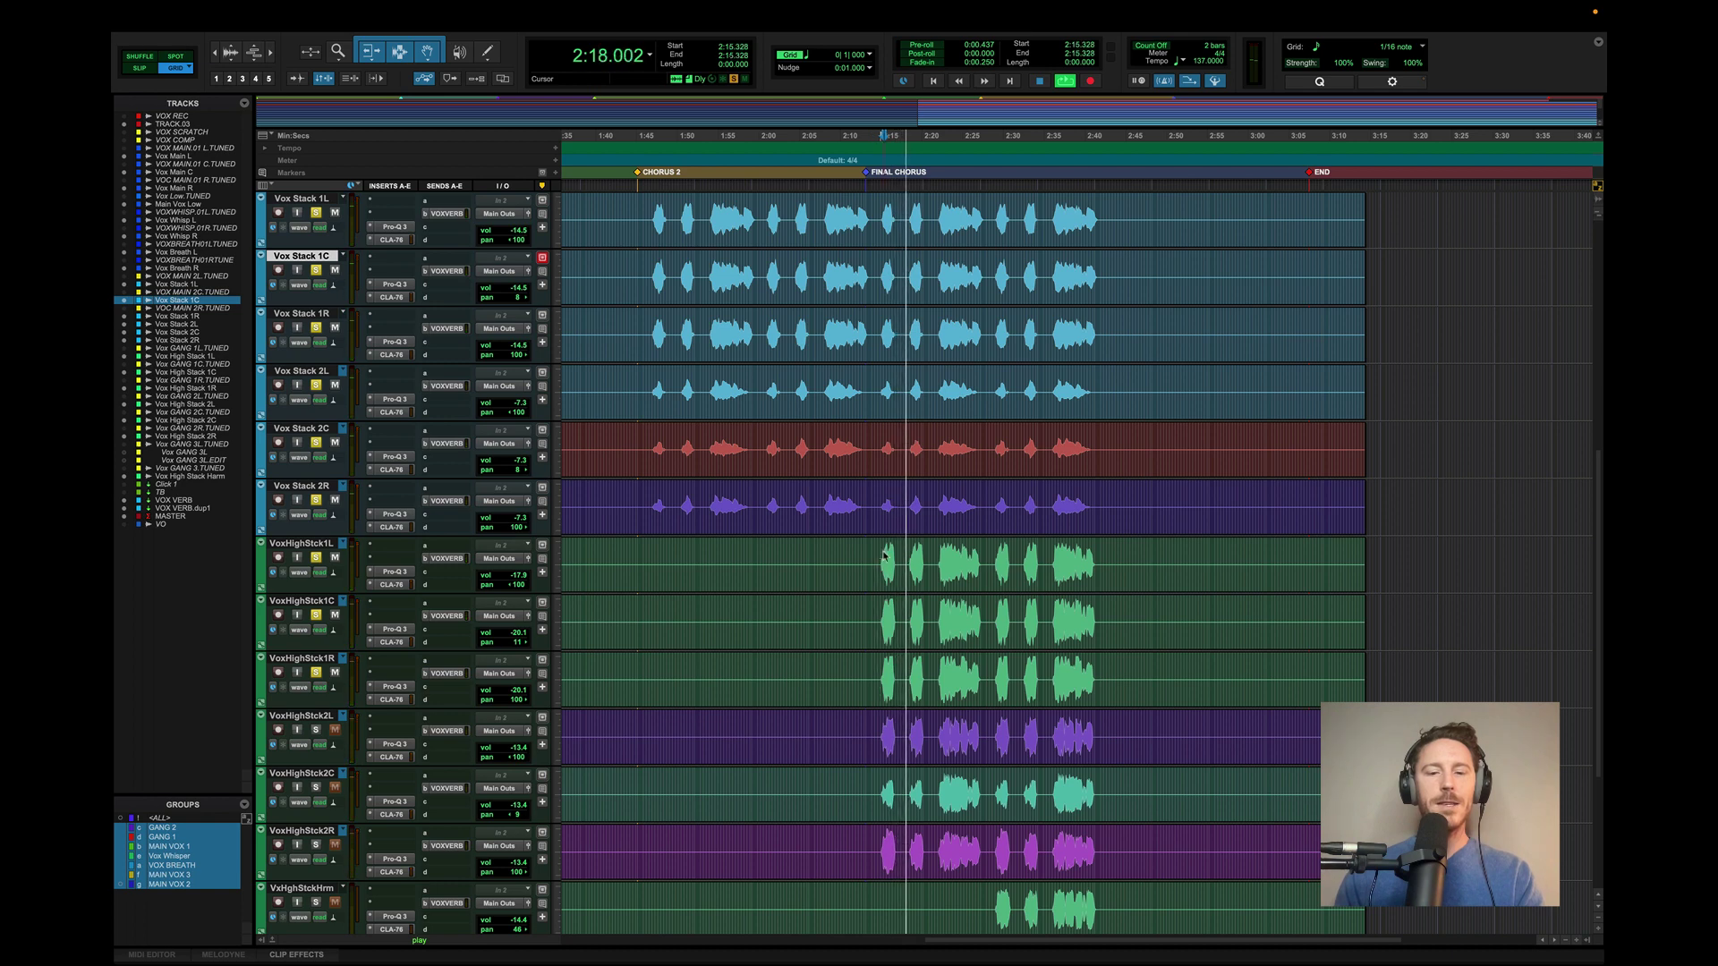
pyautogui.scroll(-1, 886, 537)
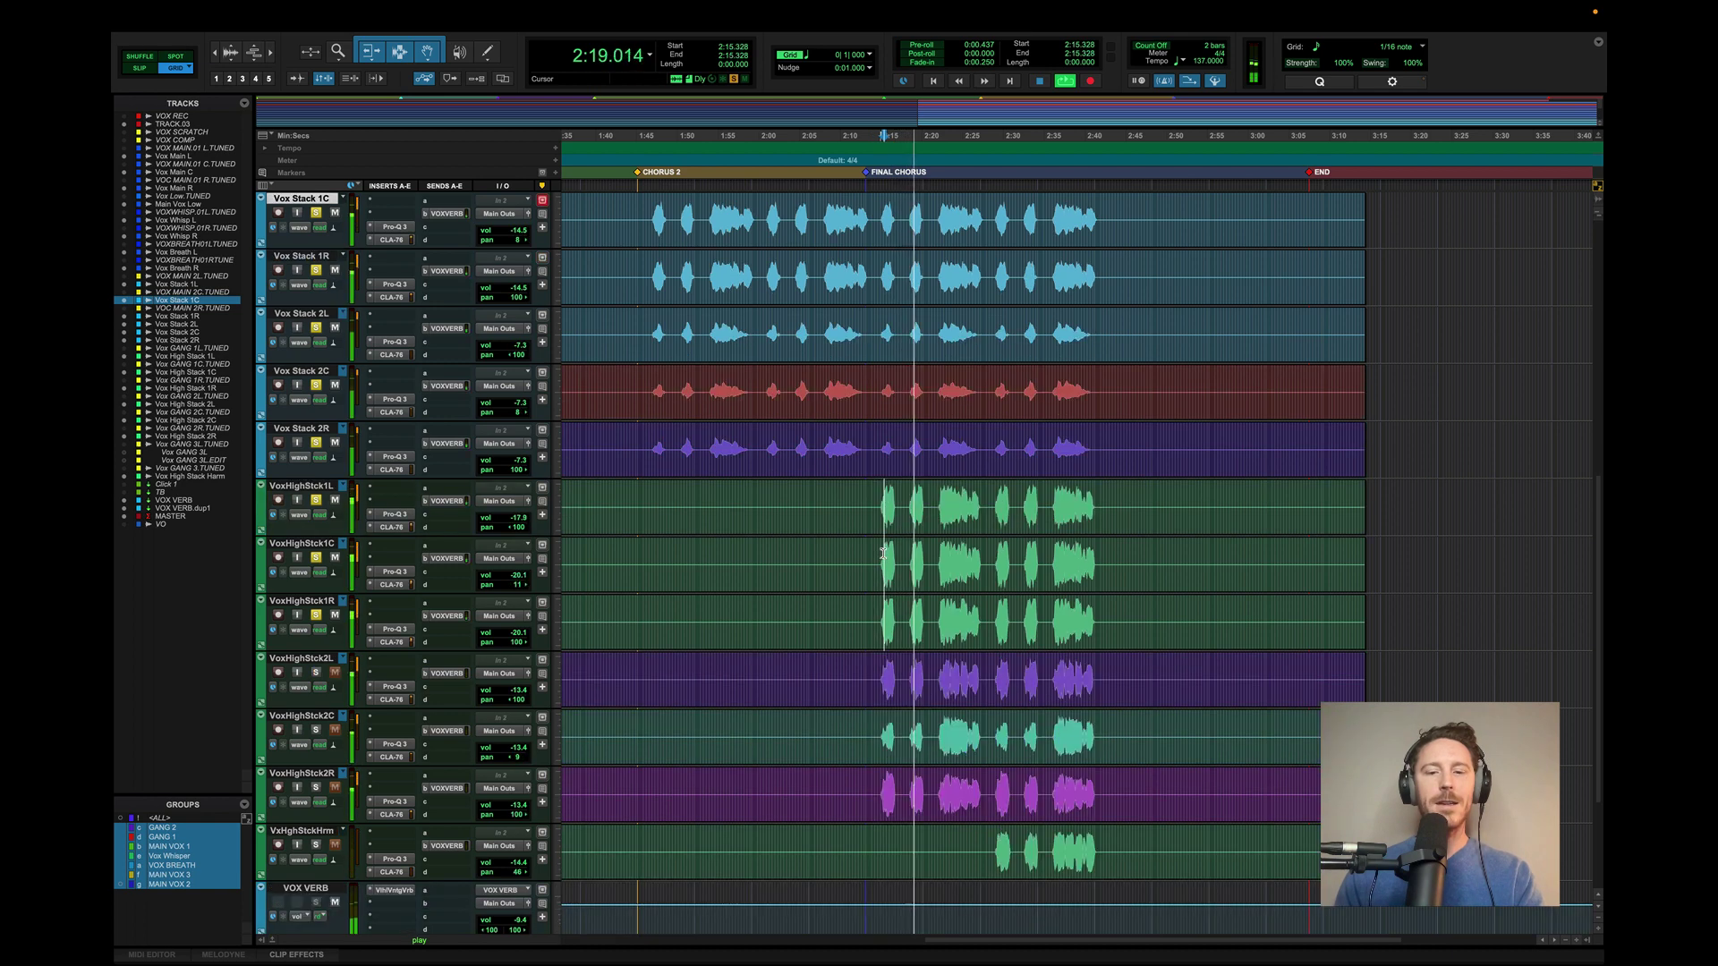
pyautogui.press('space')
pyautogui.moveTo(881, 496); pyautogui.dragTo(902, 500)
pyautogui.click(902, 501)
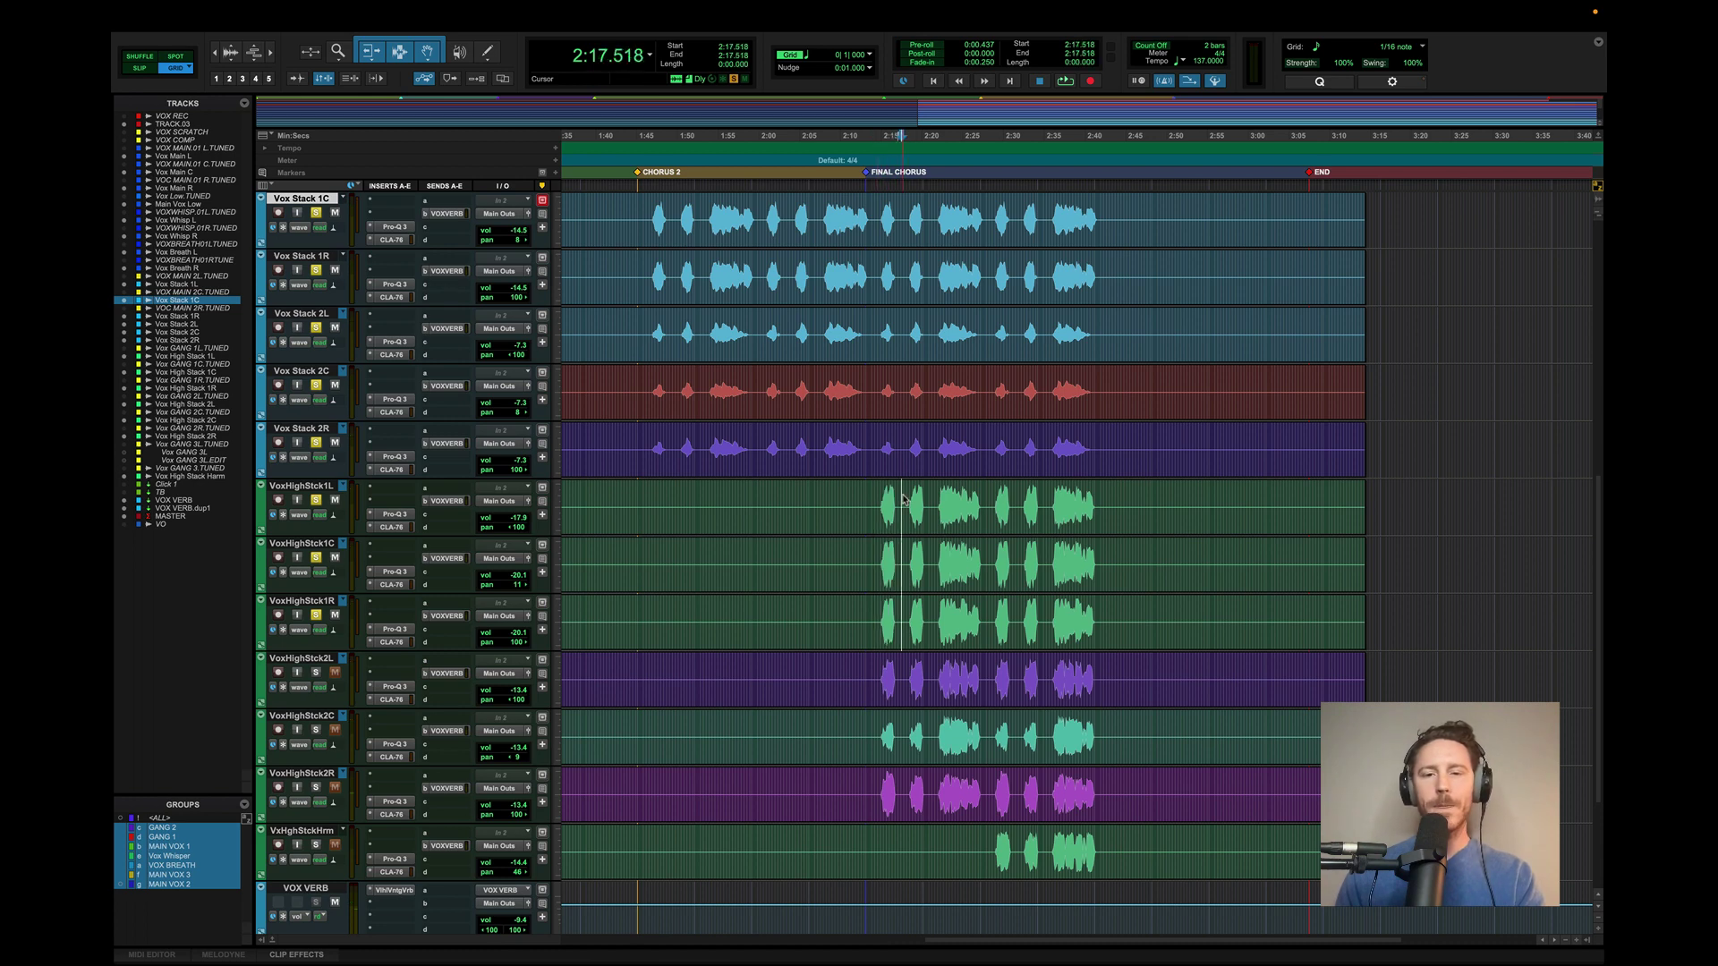
pyautogui.moveTo(878, 501); pyautogui.dragTo(895, 499)
pyautogui.click(893, 499)
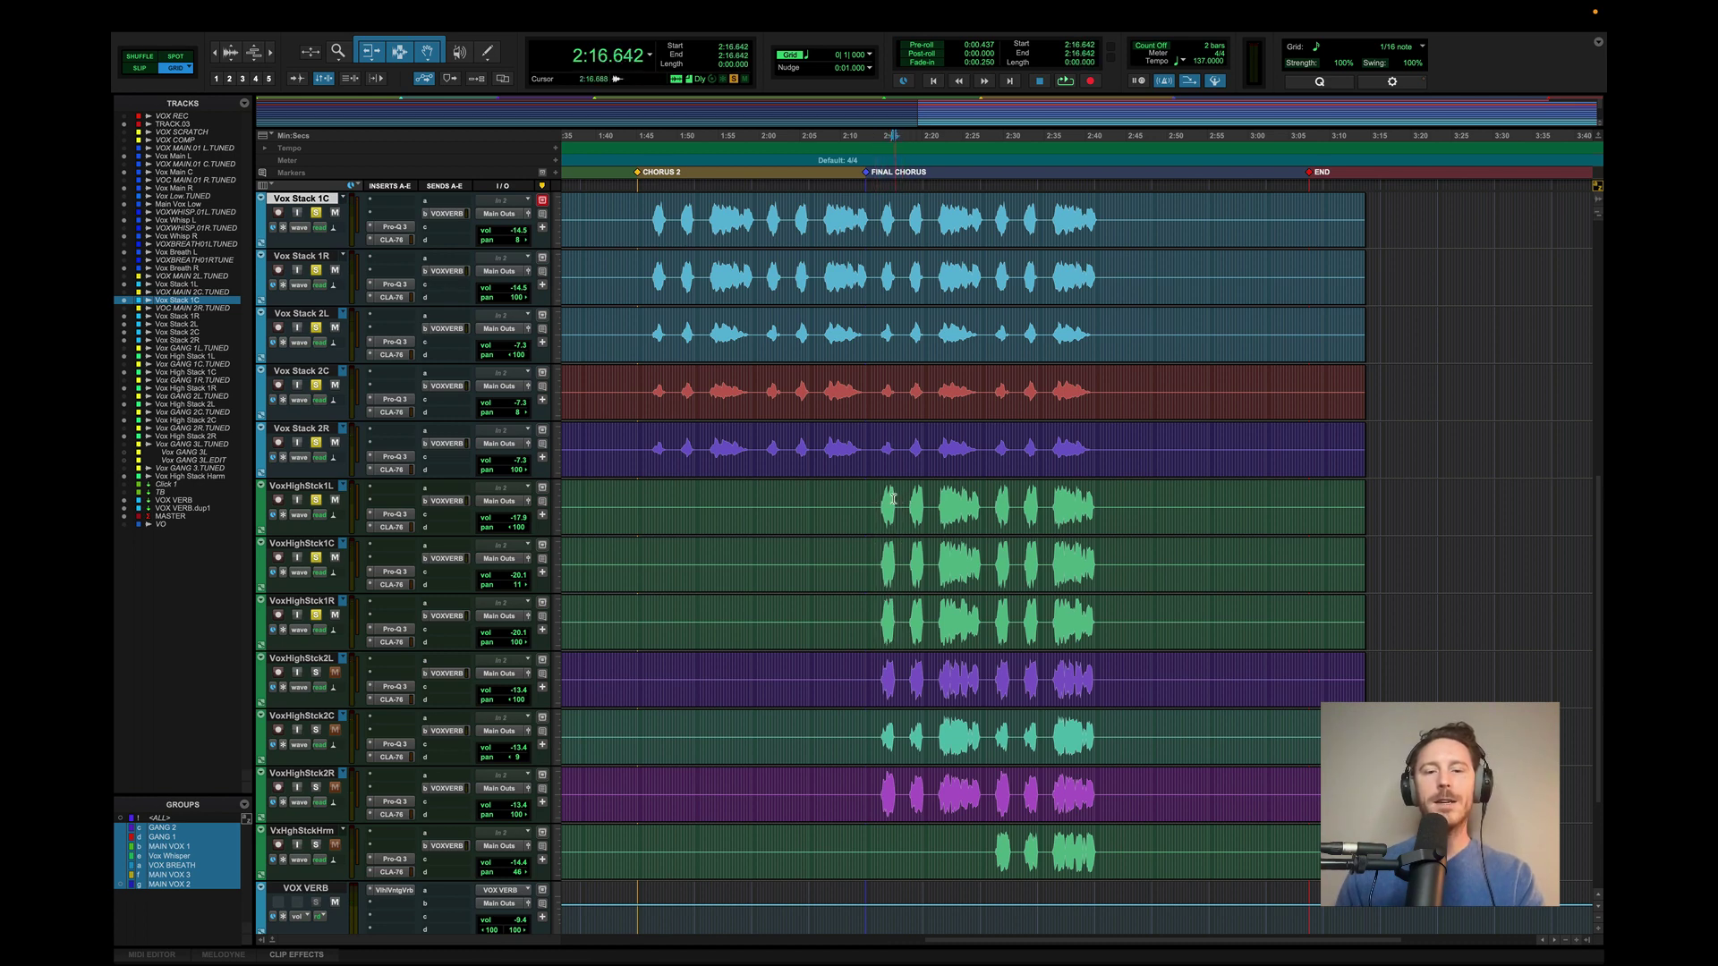
# - Move the playback start back to 2:14.452 at the top of the final chorus
pyautogui.scroll(1, 881, 499)
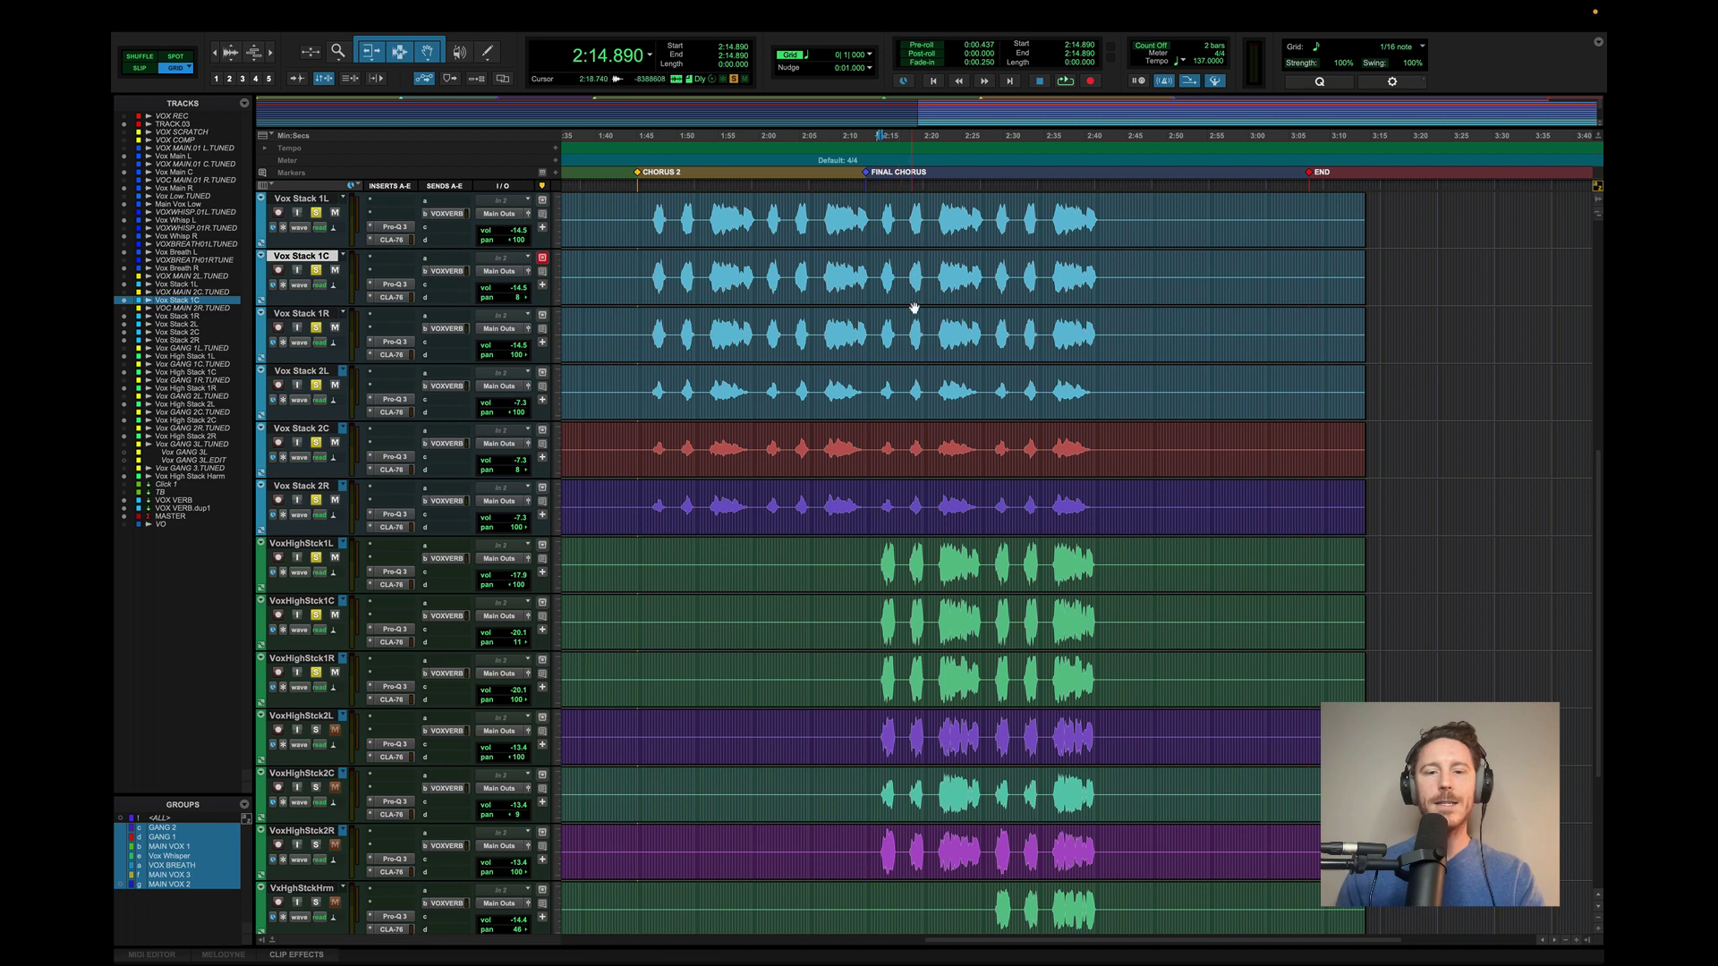
pyautogui.scroll(-3, 885, 403)
pyautogui.scroll(-1, 886, 397)
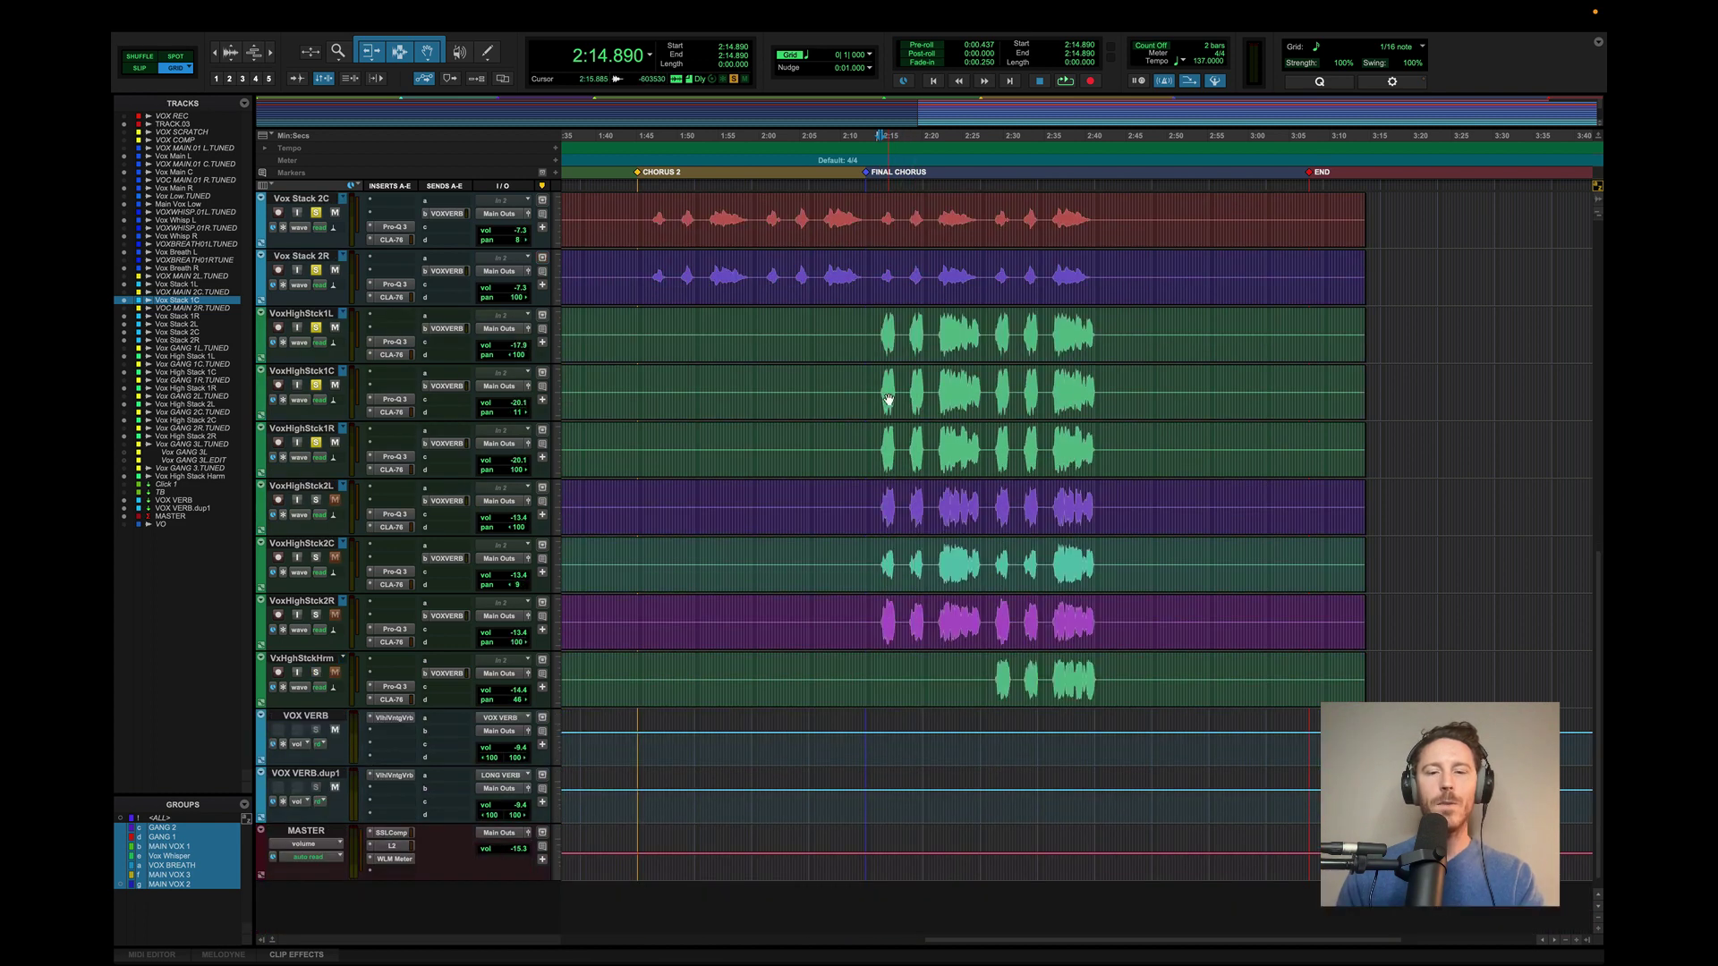
pyautogui.click(878, 324)
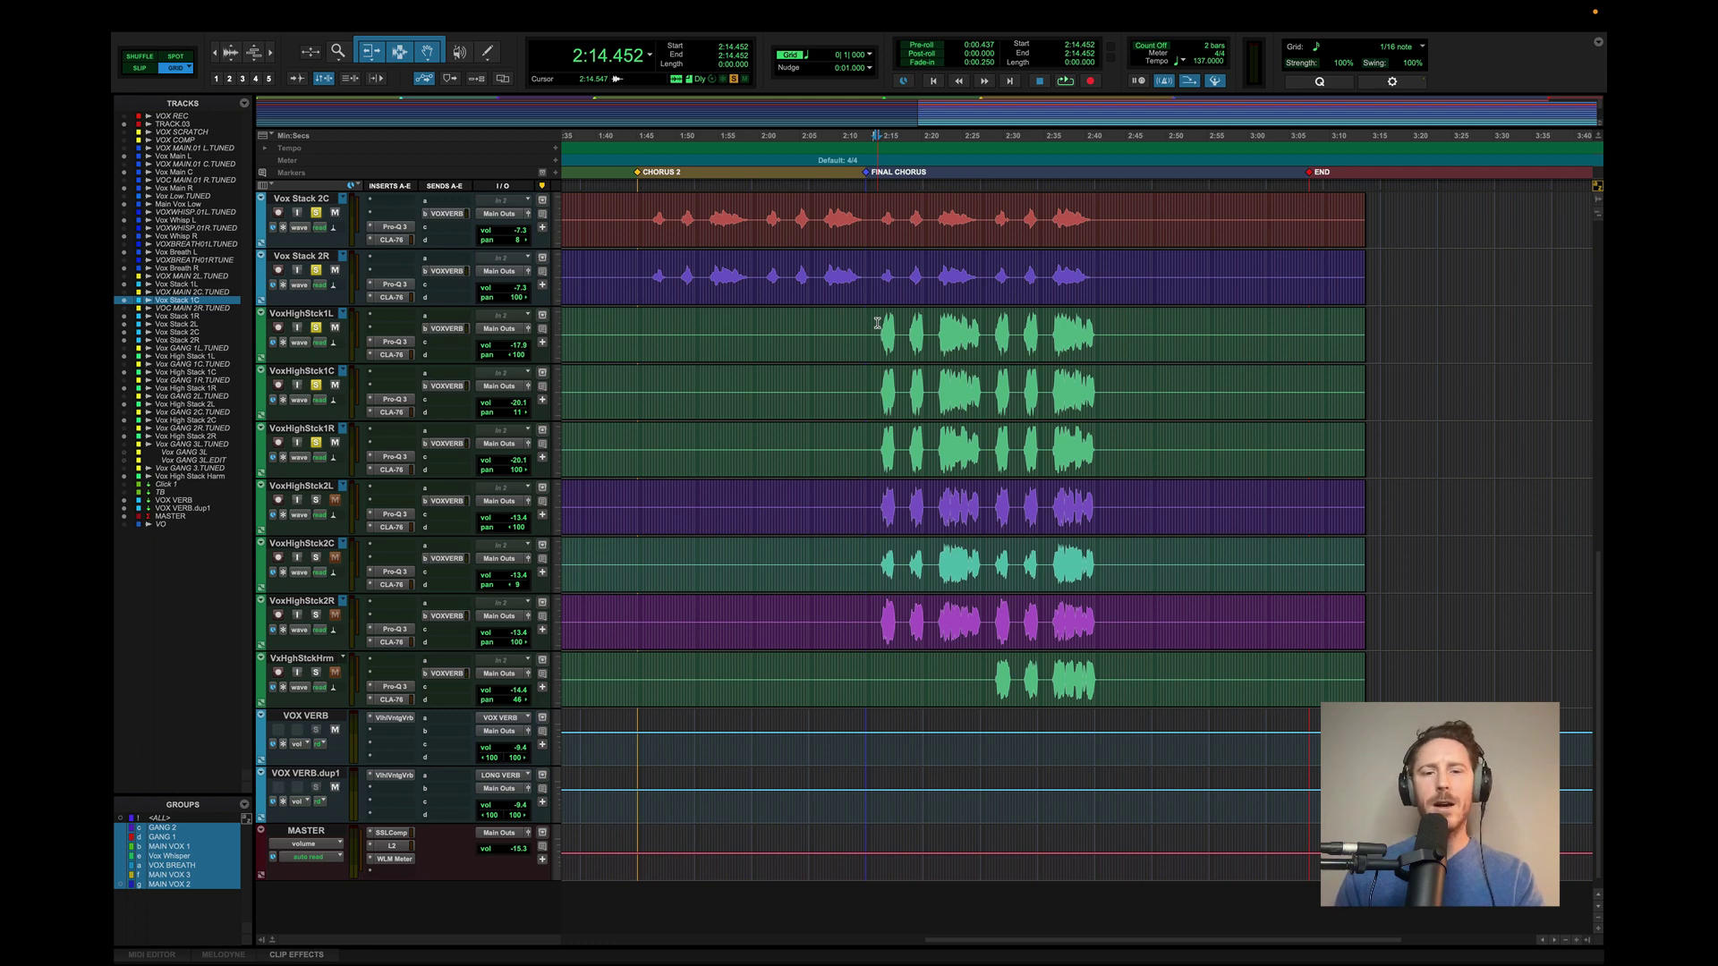
pyautogui.scroll(1, 878, 325)
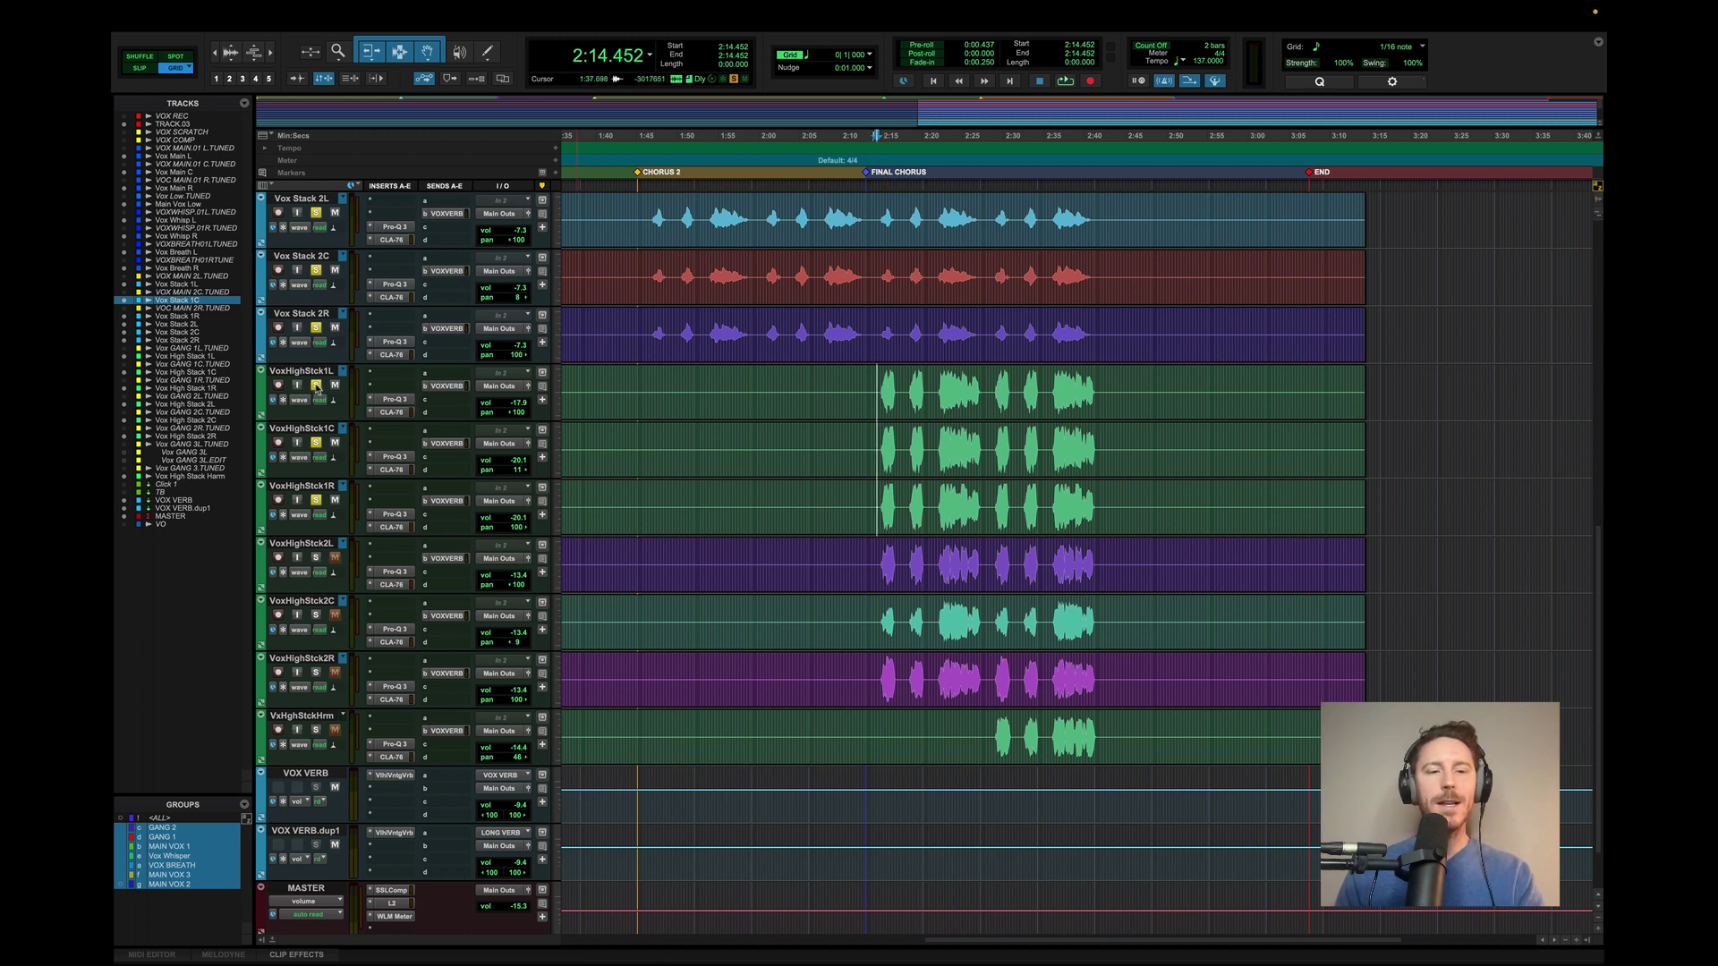
pyautogui.click(316, 557)
pyautogui.scroll(-3, 756, 509)
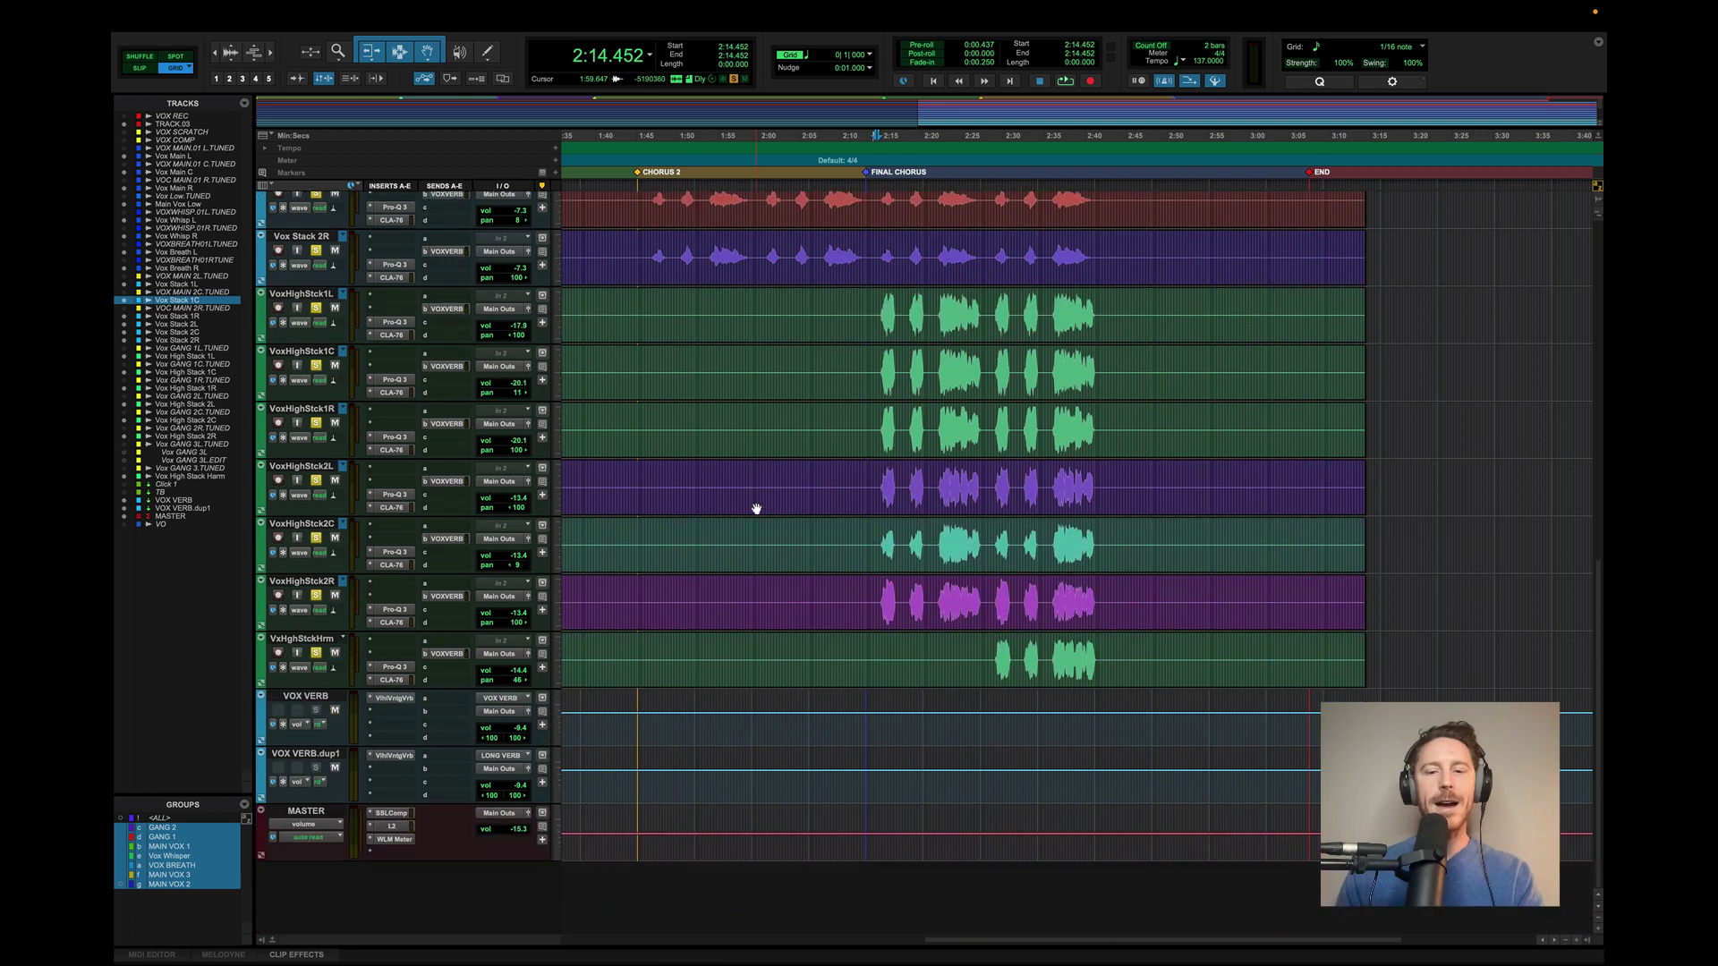
pyautogui.press('space')
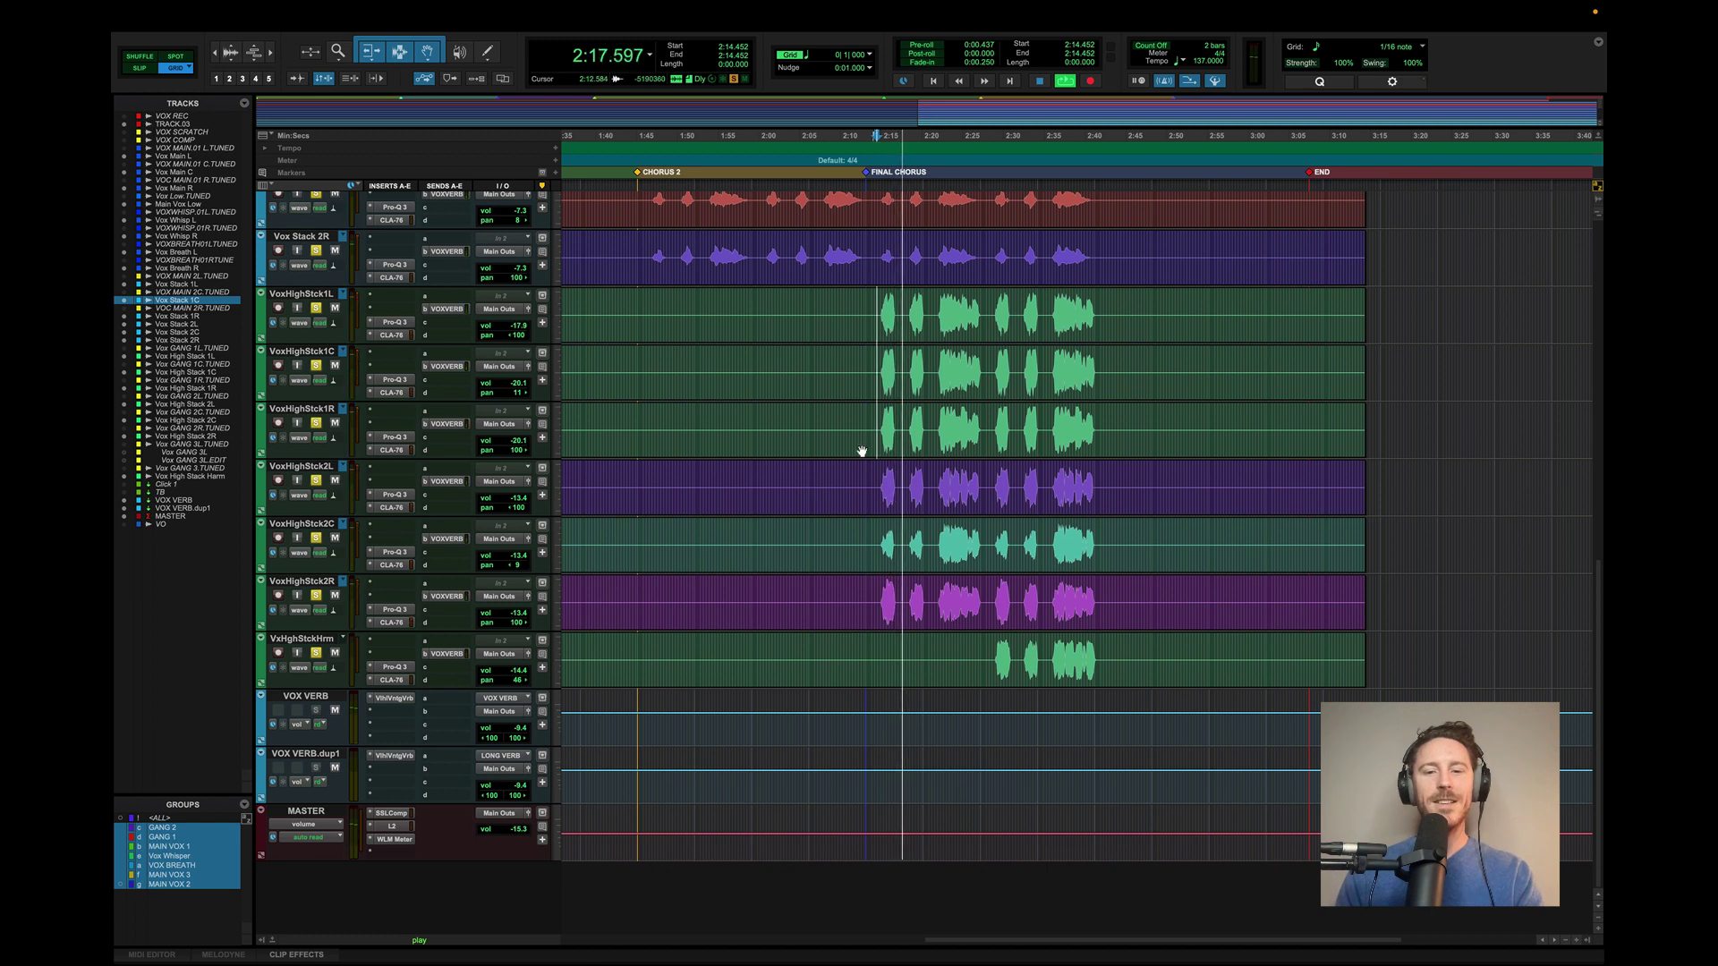
pyautogui.press('space')
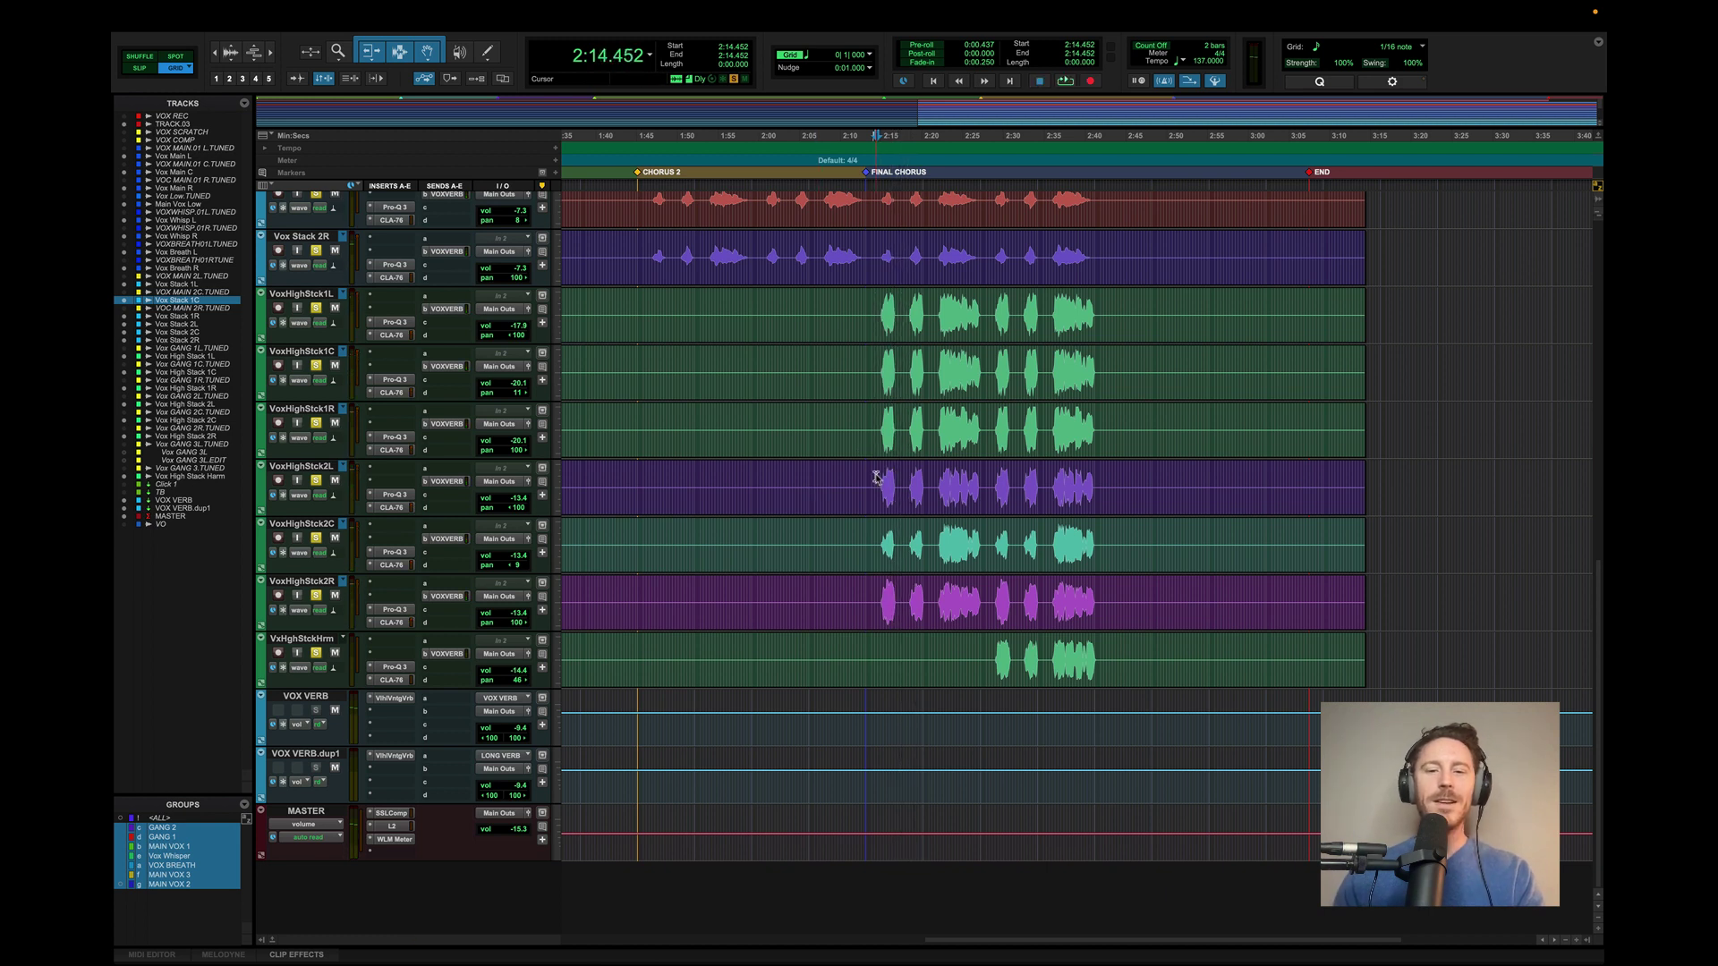
pyautogui.click(873, 479)
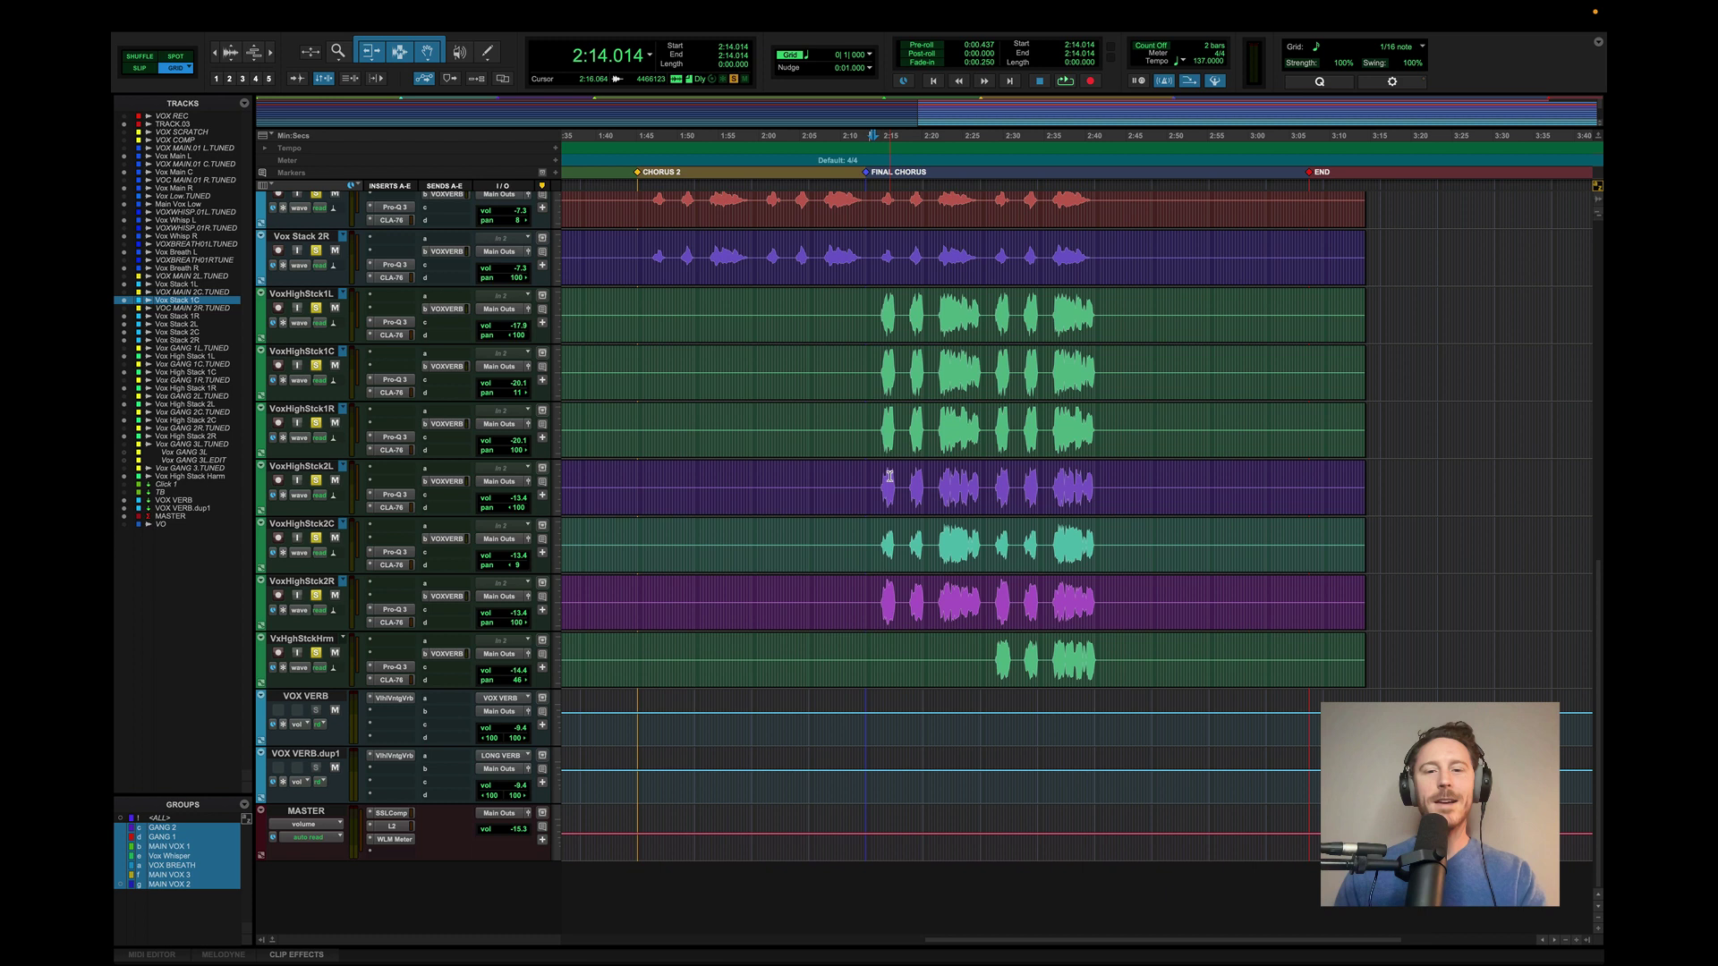
pyautogui.click(877, 480)
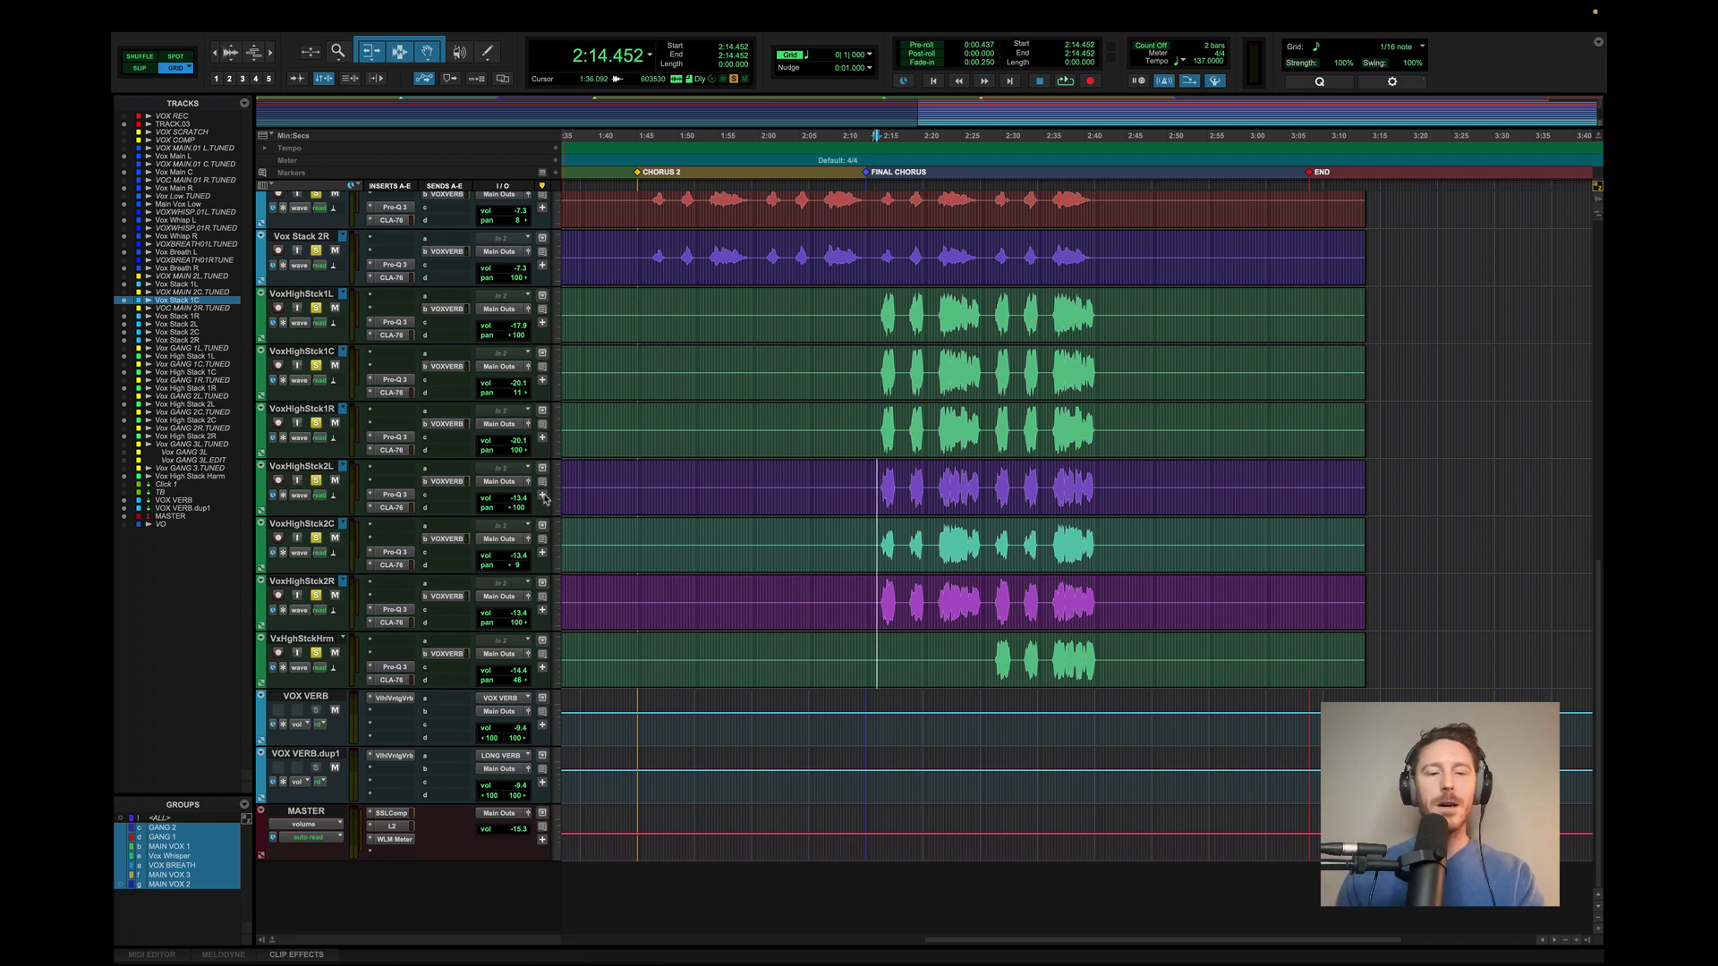
# - Select the final chorus phrase on the high-stack tracks, then clear it, leaving the edit point at 2:14.452
pyautogui.moveTo(869, 476); pyautogui.dragTo(1093, 488)
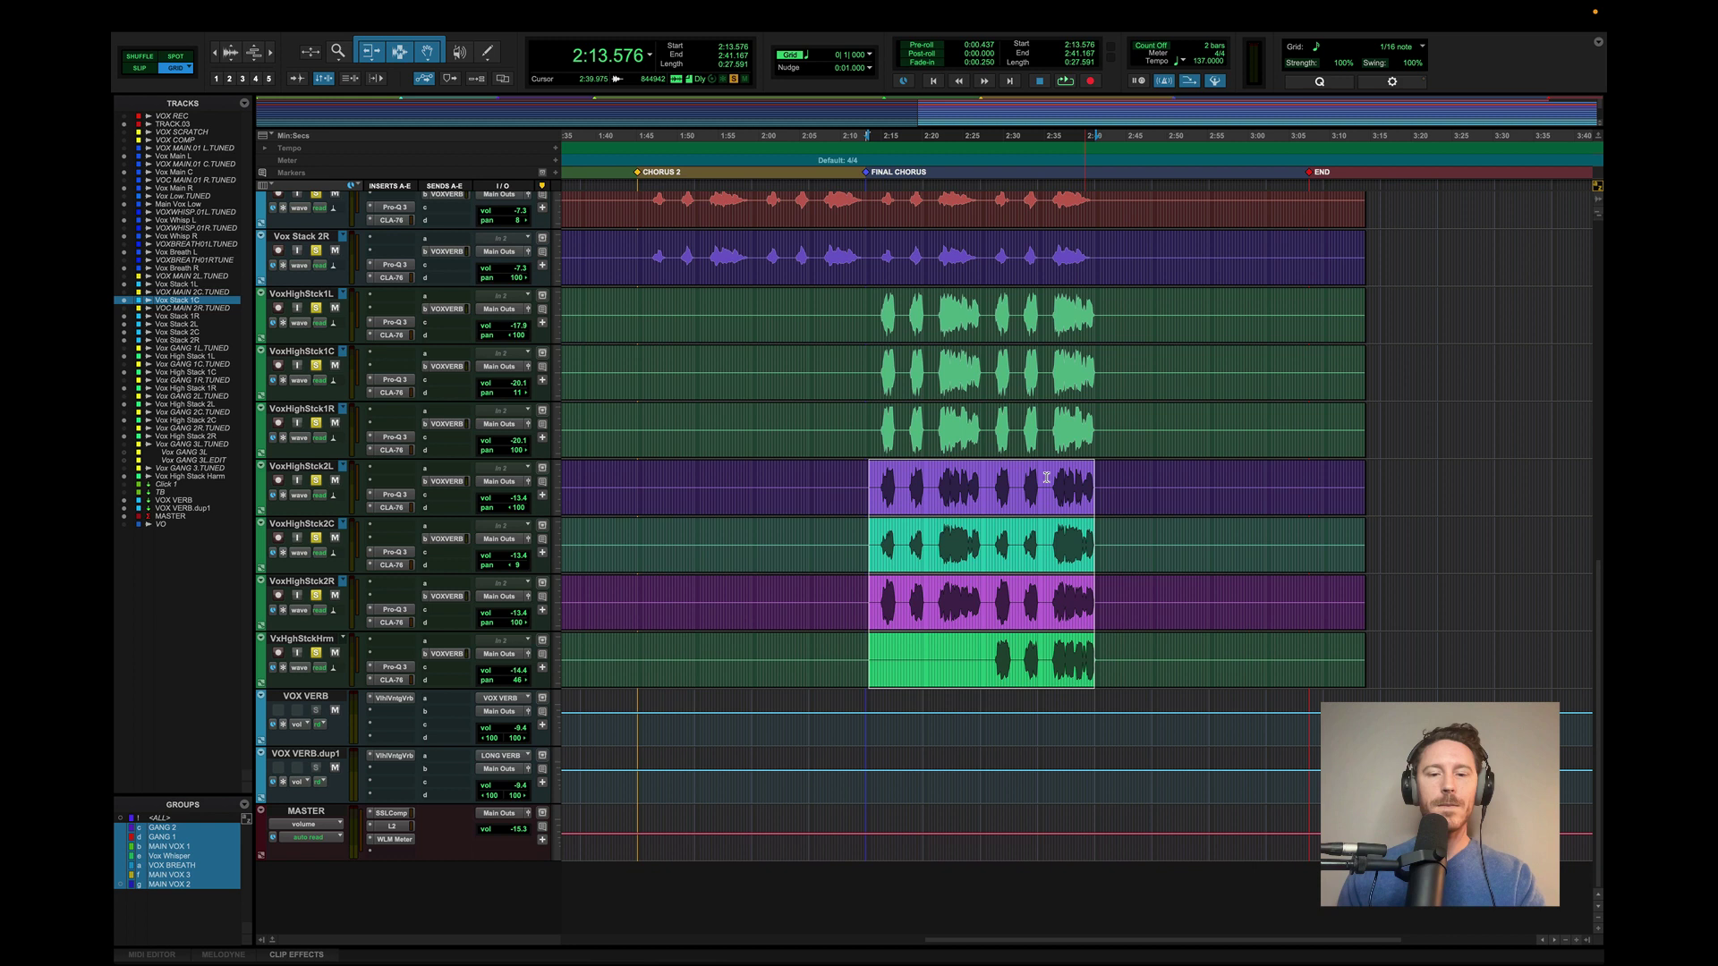
pyautogui.moveTo(875, 476); pyautogui.dragTo(1121, 605)
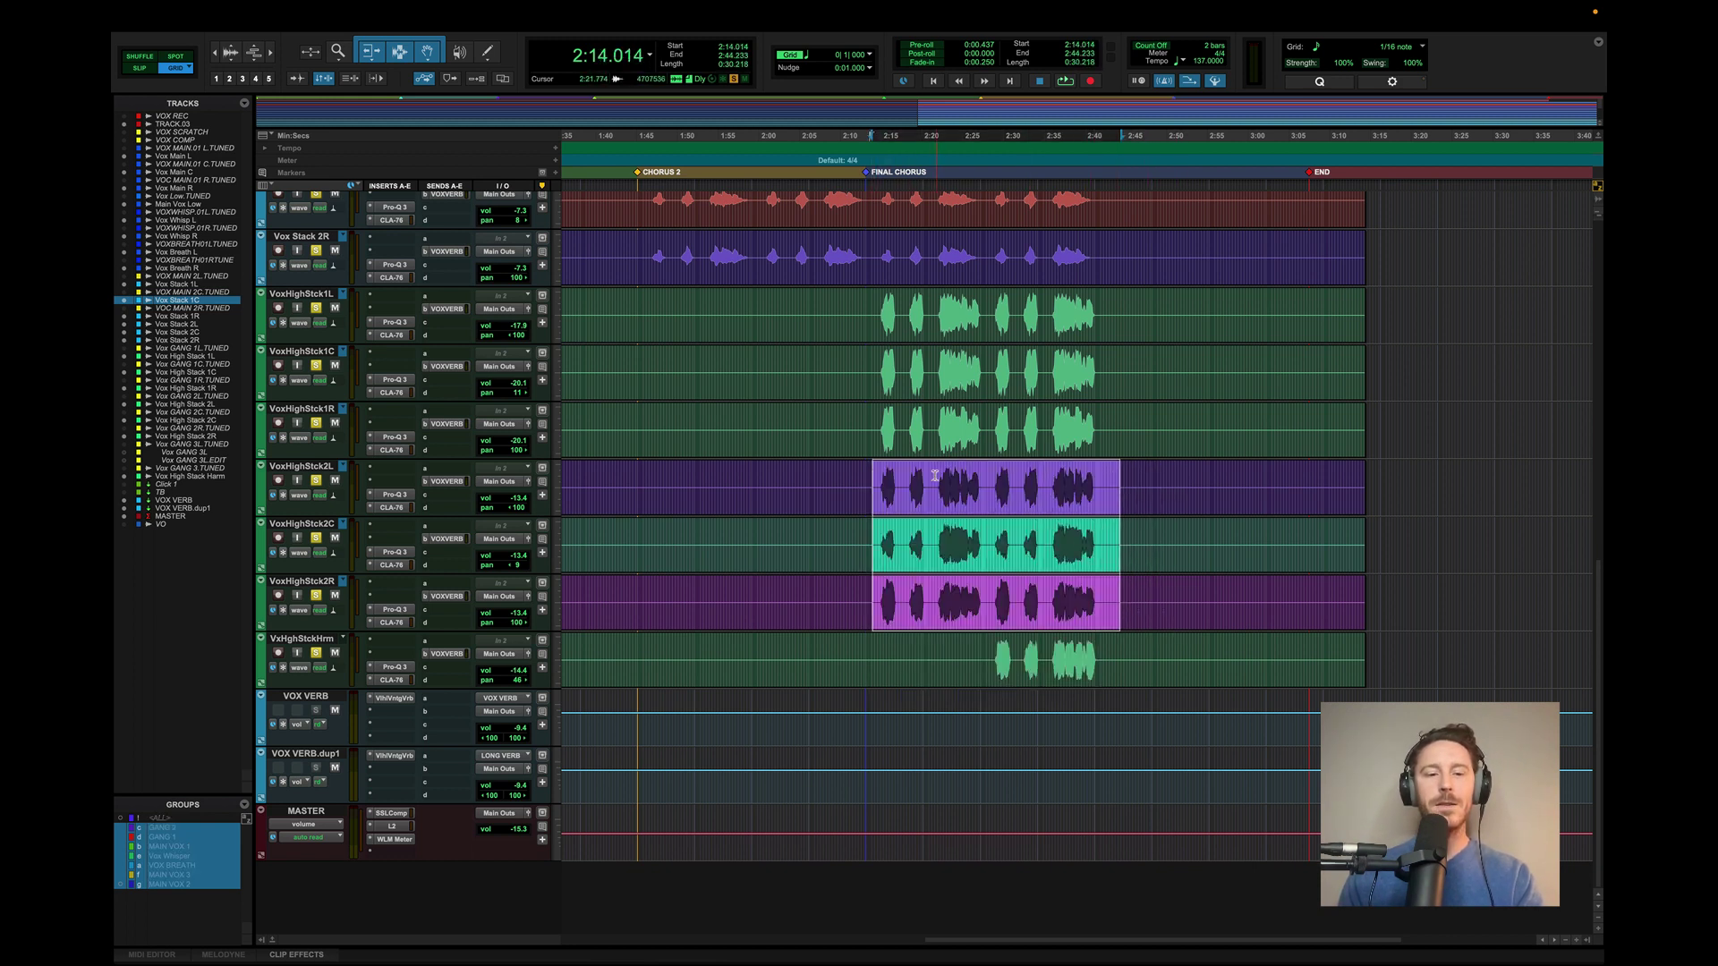
pyautogui.click(931, 541)
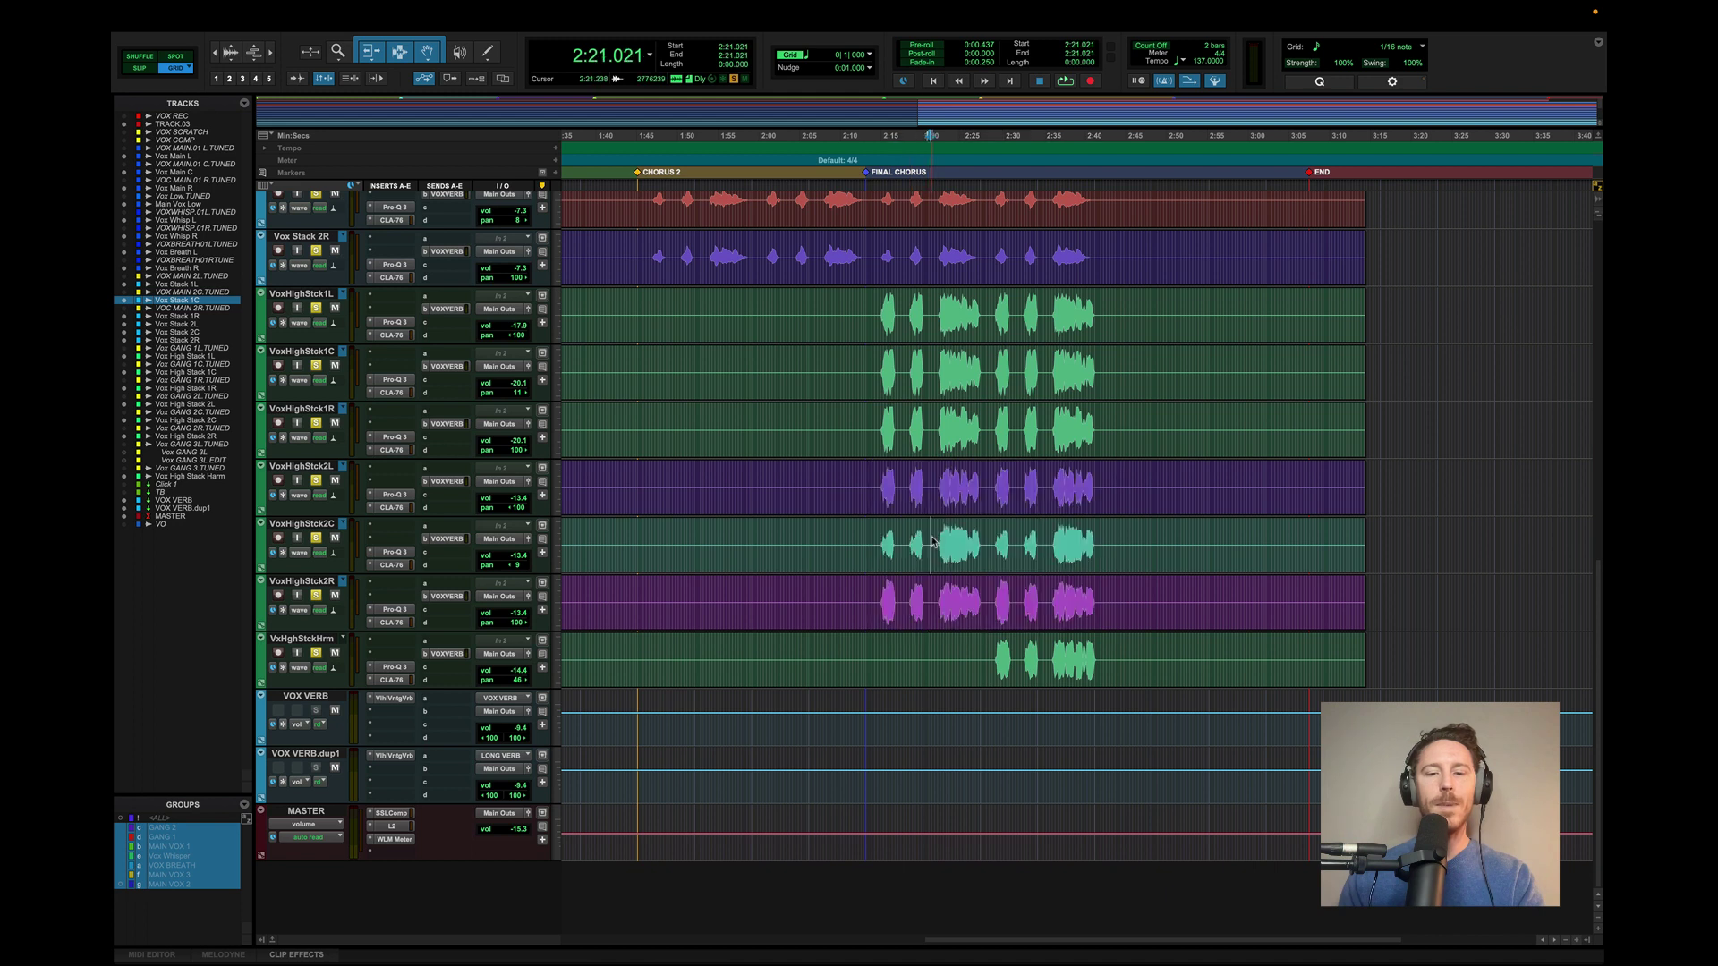
pyautogui.click(880, 540)
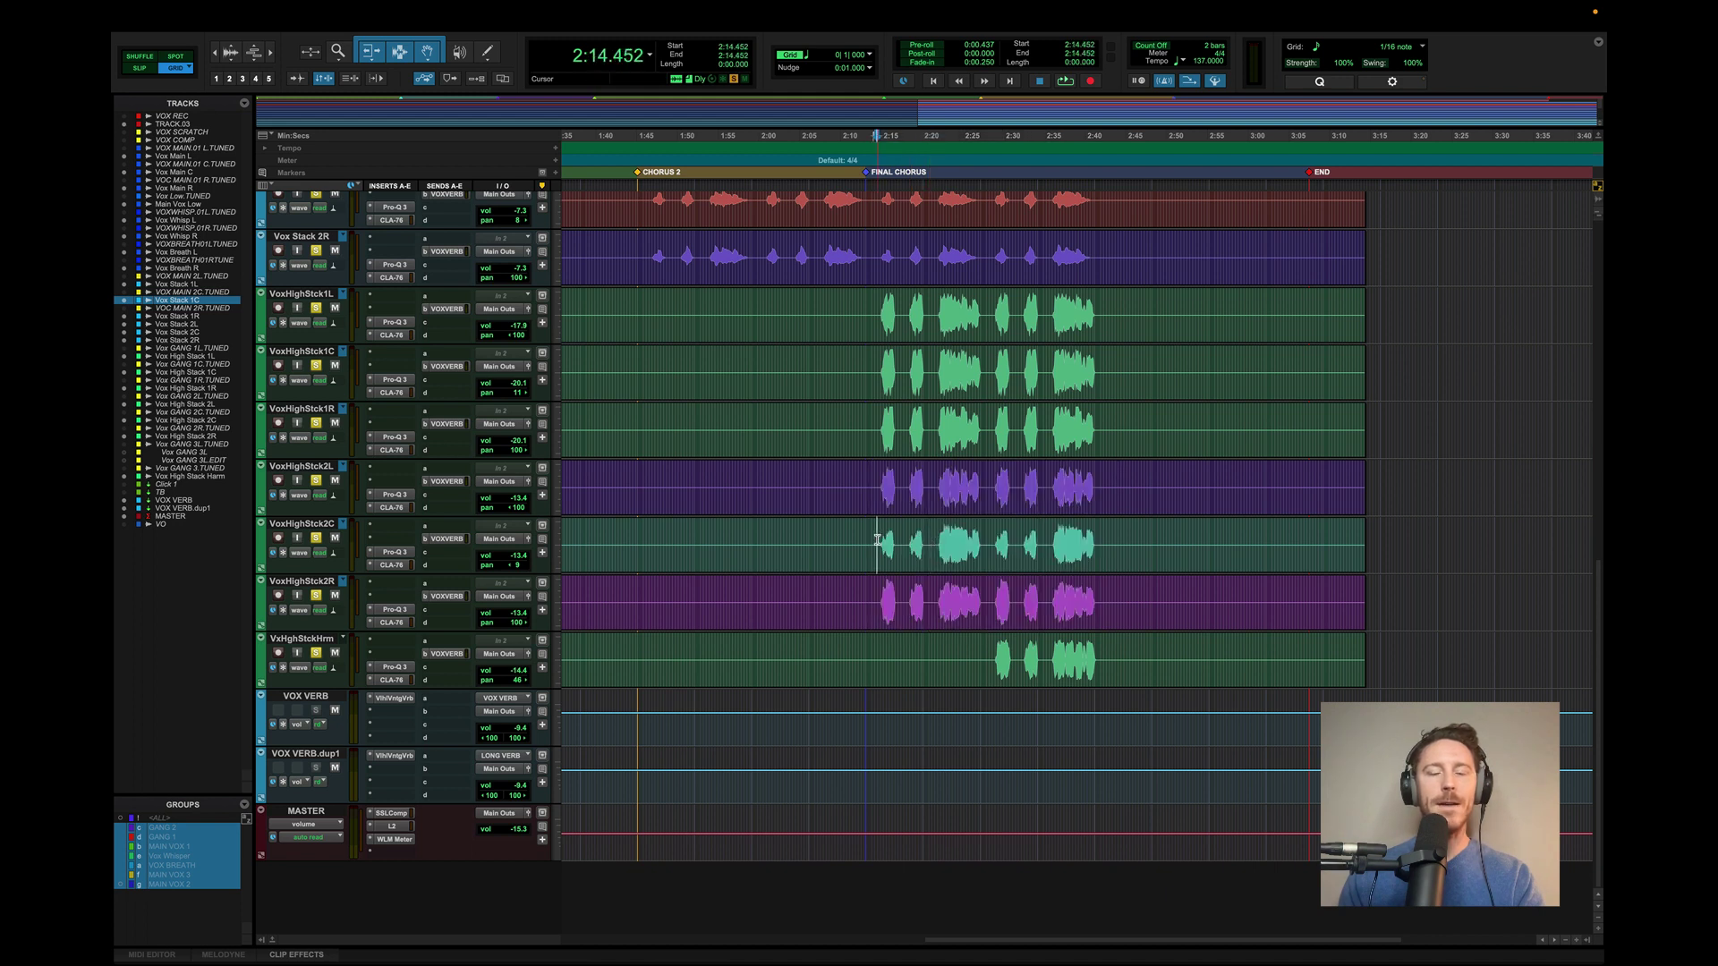
# - Solo the VxHghStckHrm harmony track and play it alone from 2:28.467
pyautogui.click(993, 651)
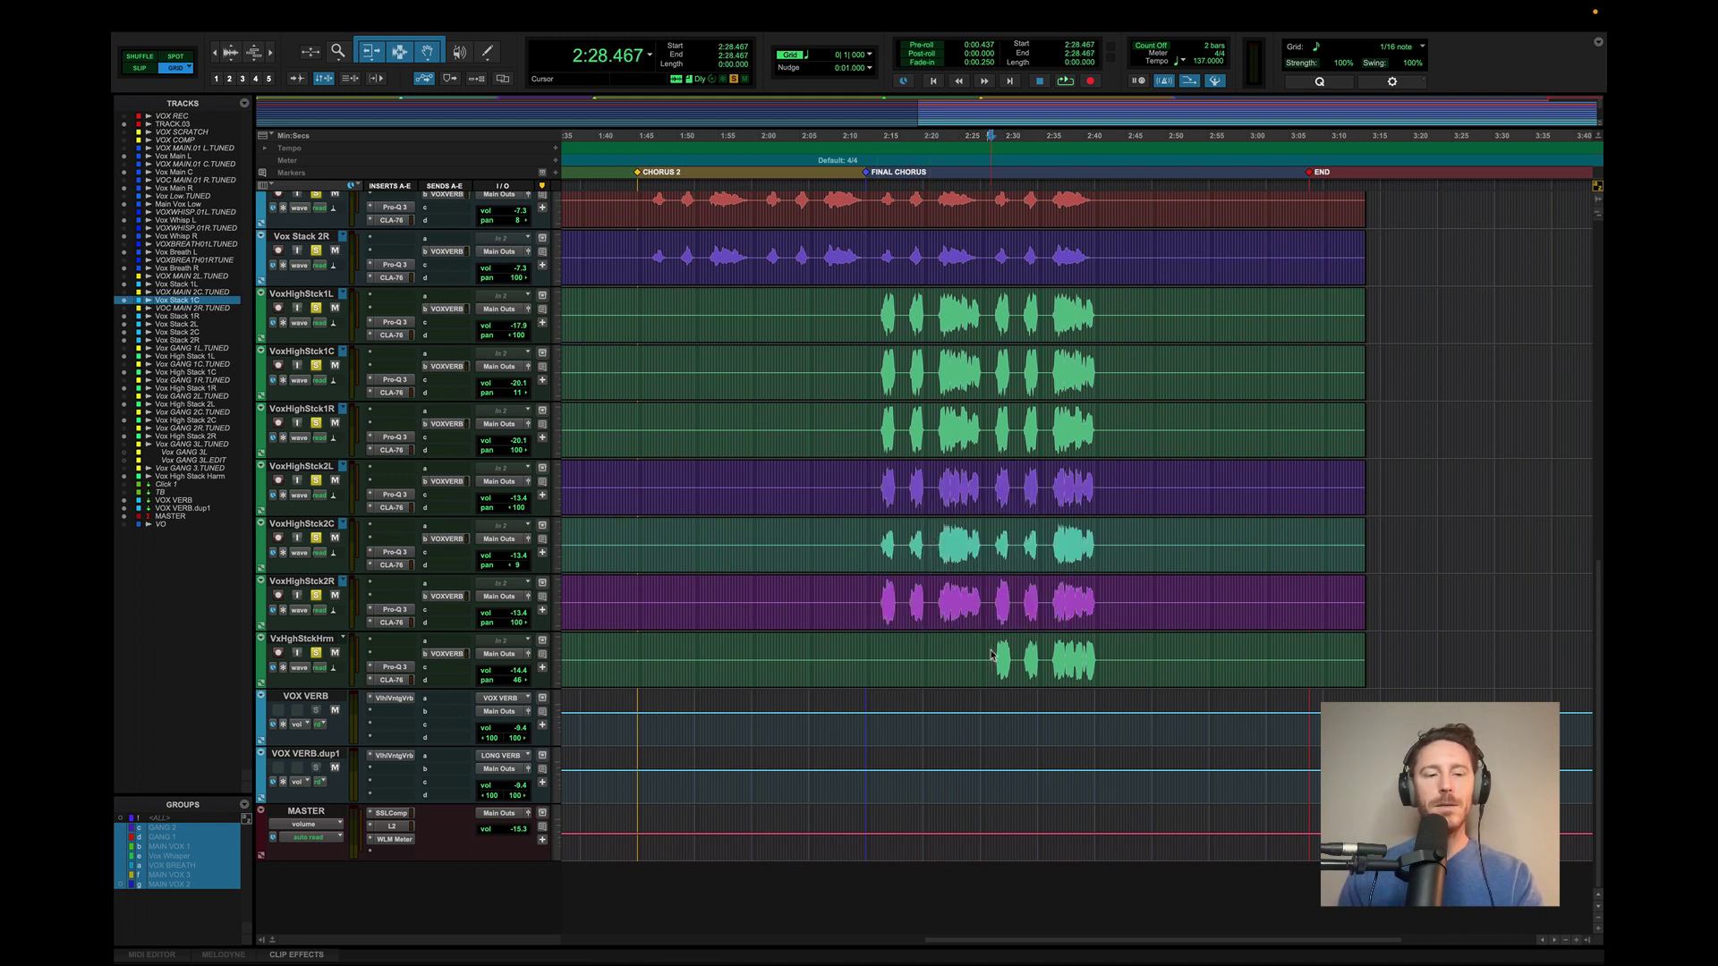
pyautogui.hscroll(2, 992, 654)
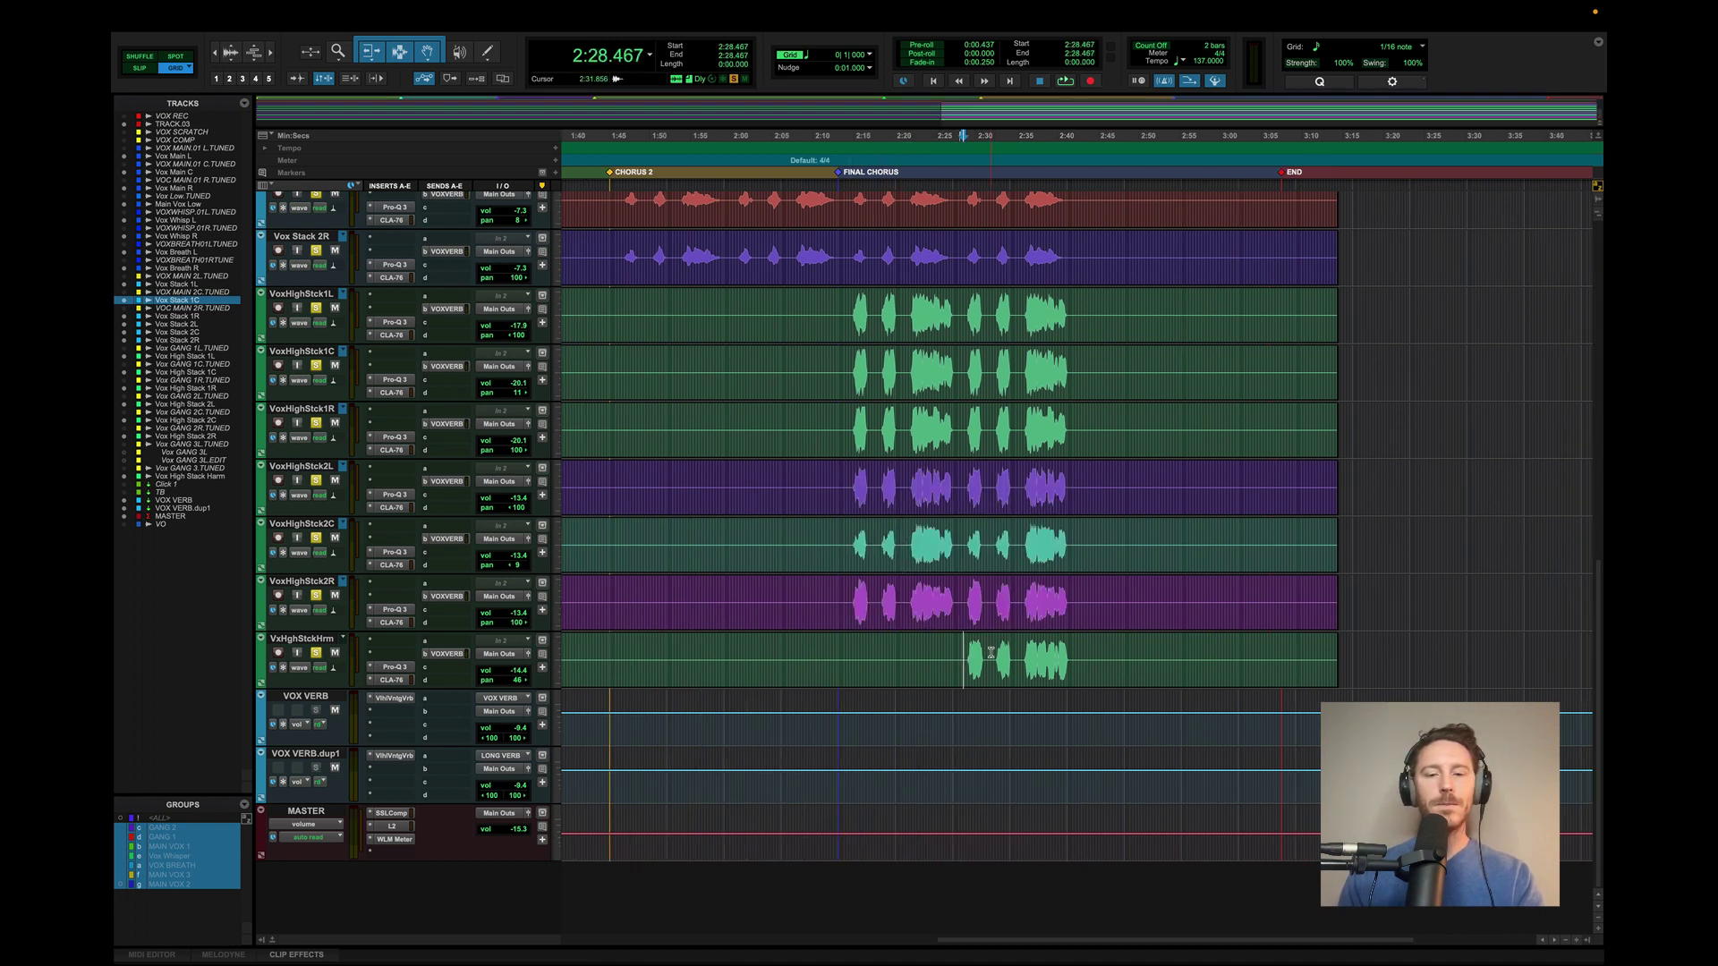
pyautogui.keyDown('alt'); pyautogui.click(317, 595); pyautogui.keyUp('alt')
pyautogui.click(317, 653)
pyautogui.press('space')
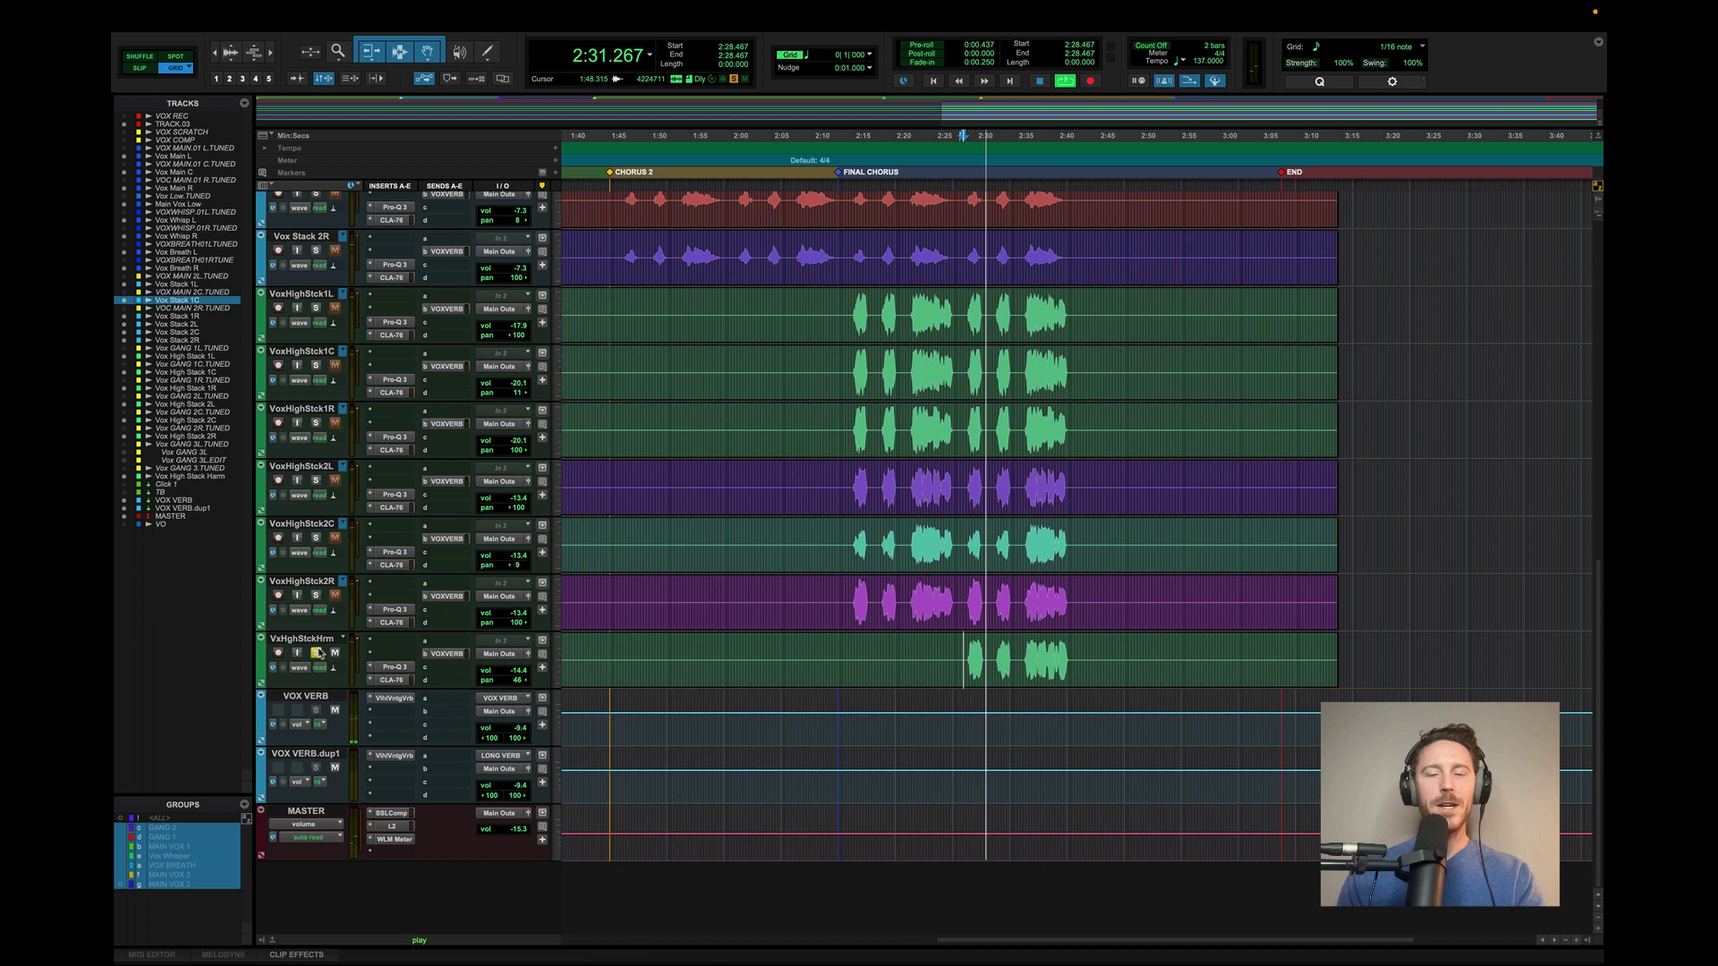
pyautogui.press('space')
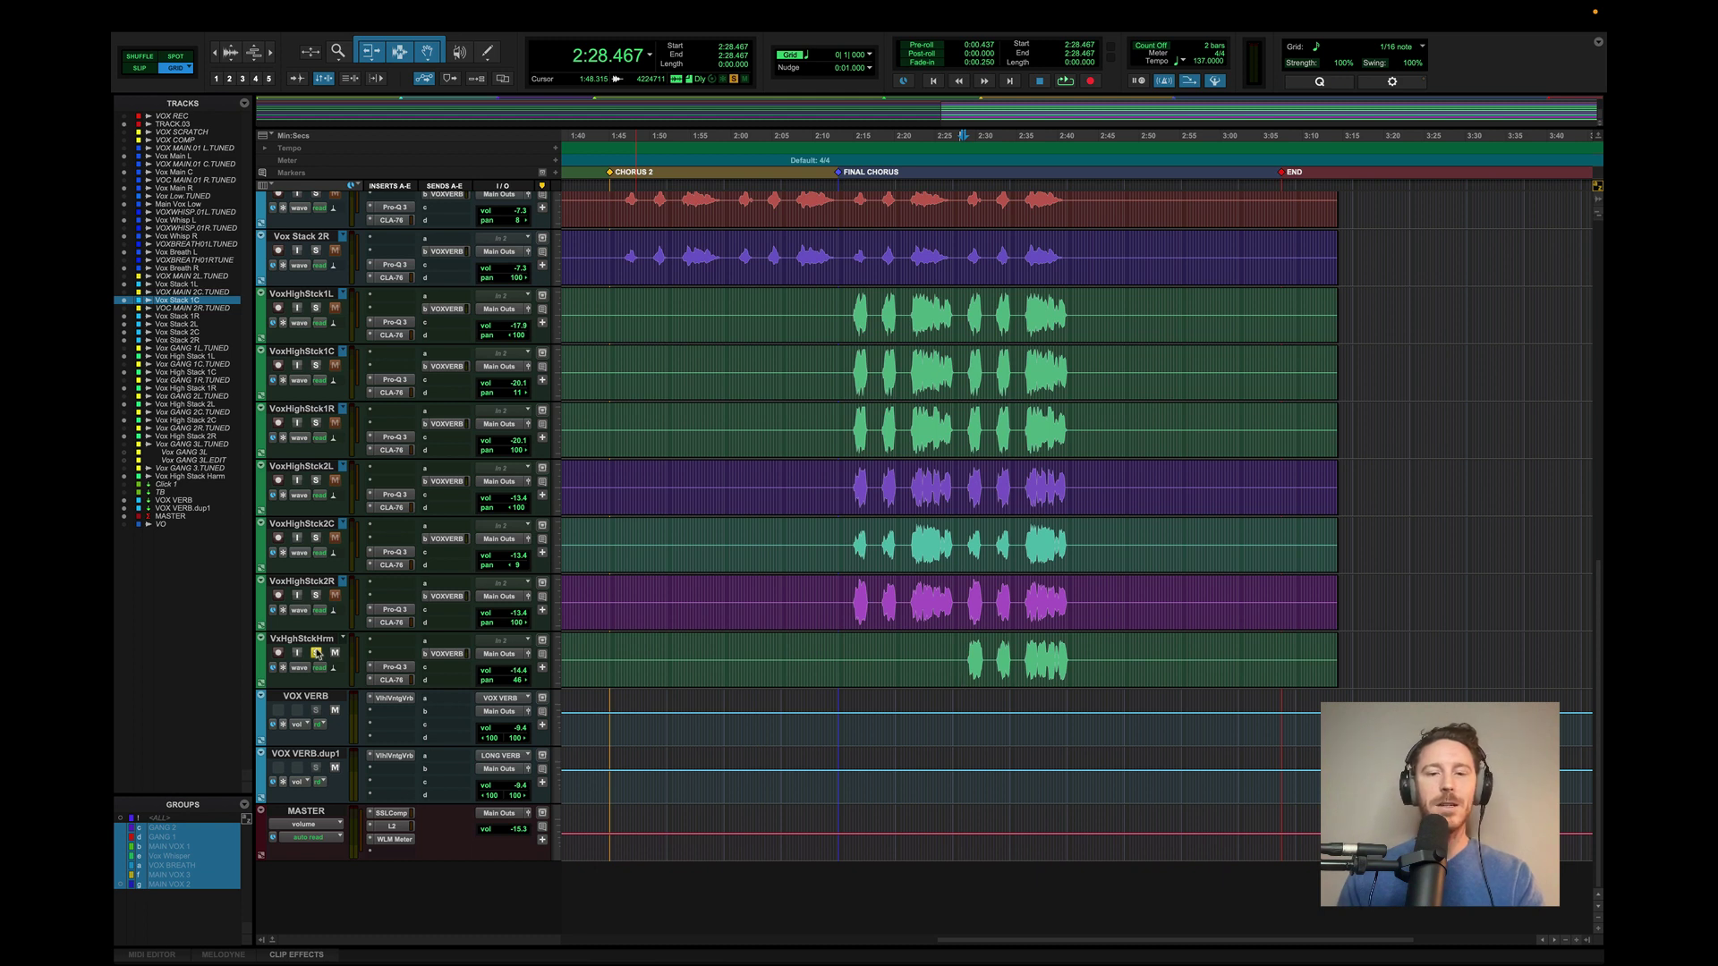
# - Unsolo the harmony track and play all vocal layers from 2:14.890
pyautogui.click(316, 653)
pyautogui.click(854, 303)
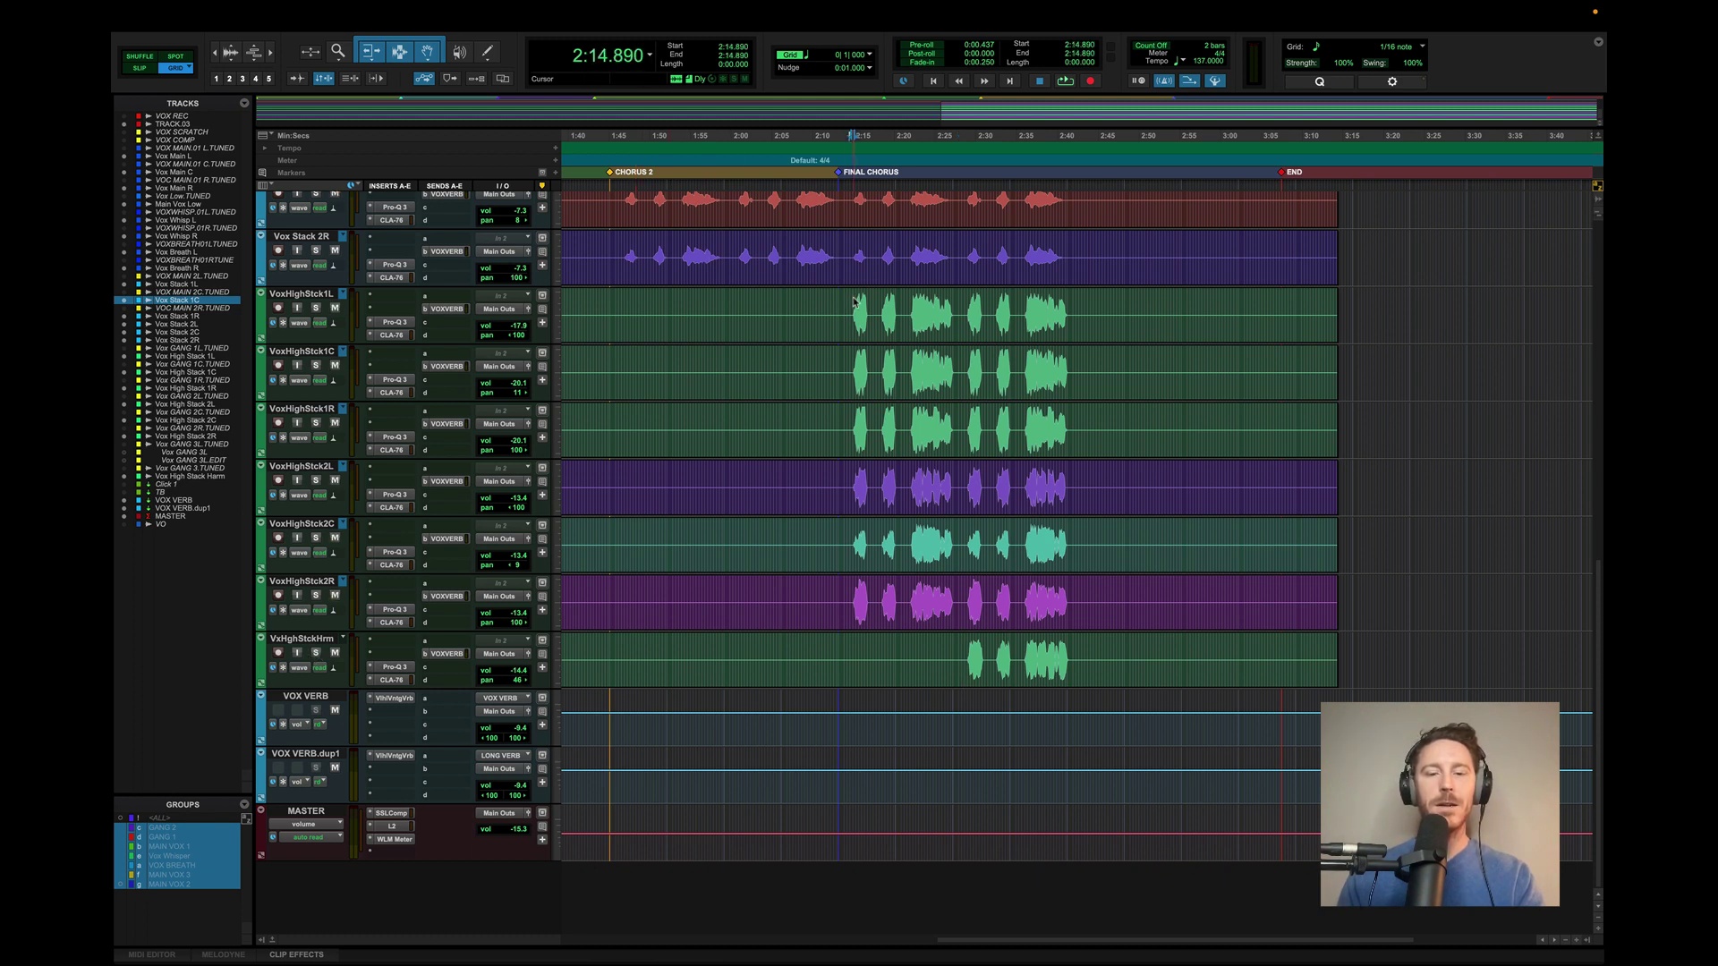
pyautogui.press('space')
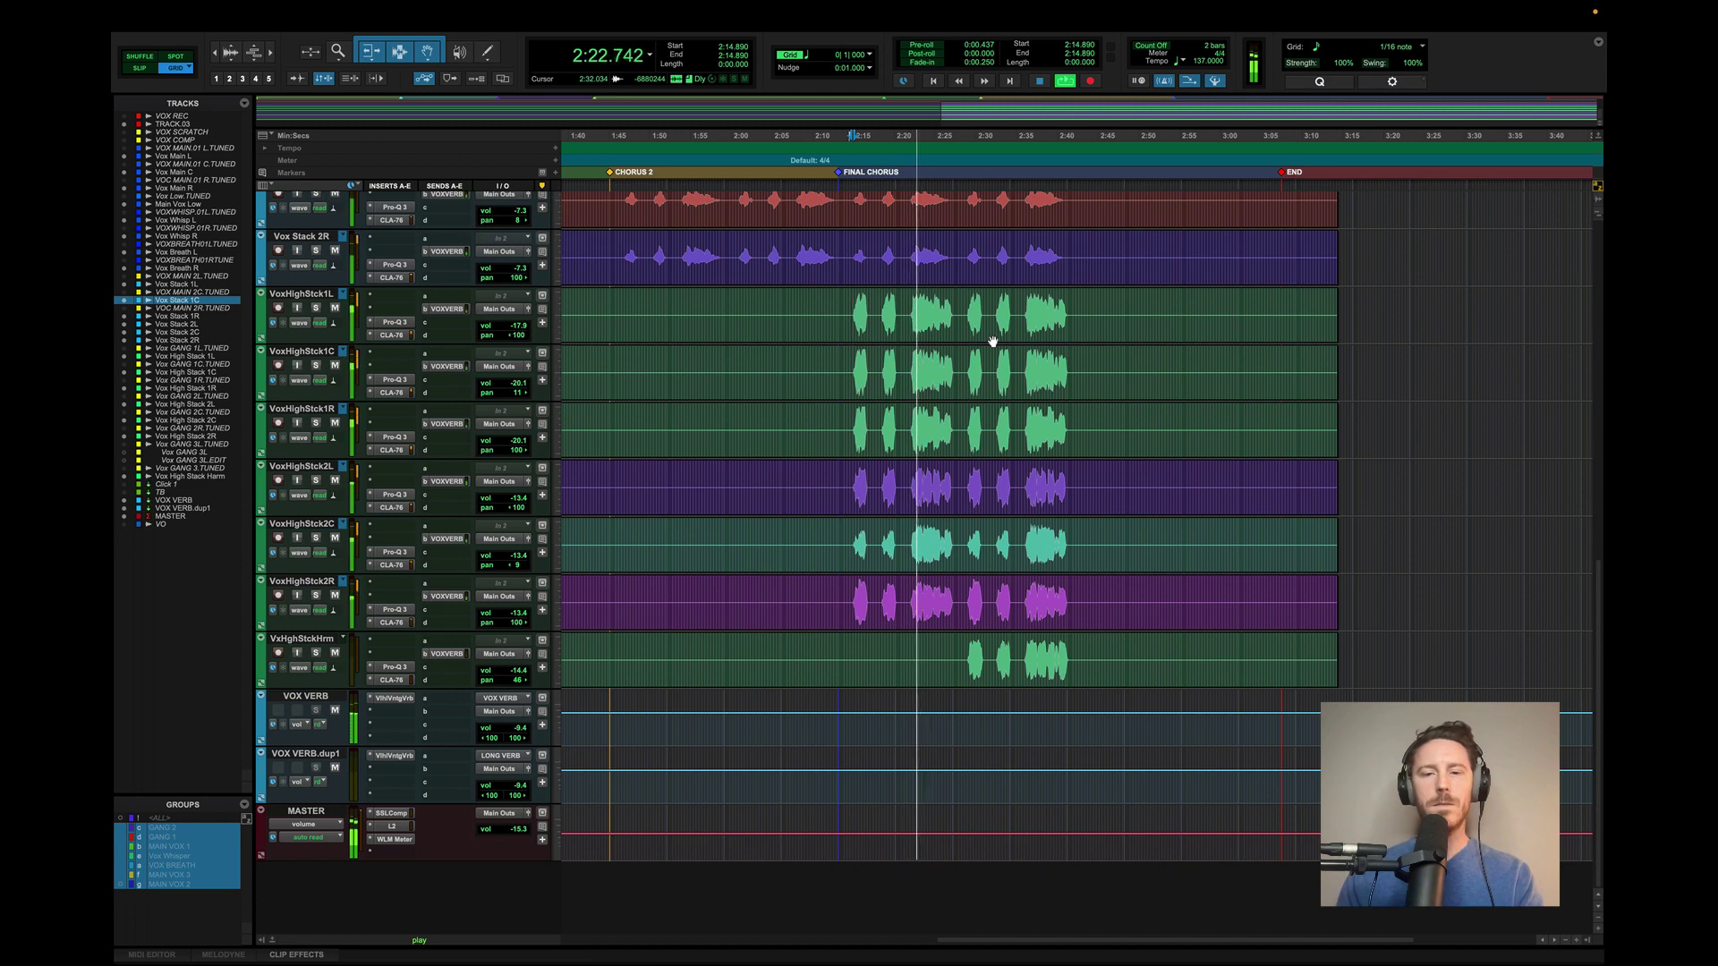
# - Briefly solo and unsolo the harmony track while the full stack keeps playing
pyautogui.scroll(1, 993, 342)
pyautogui.scroll(5, 992, 343)
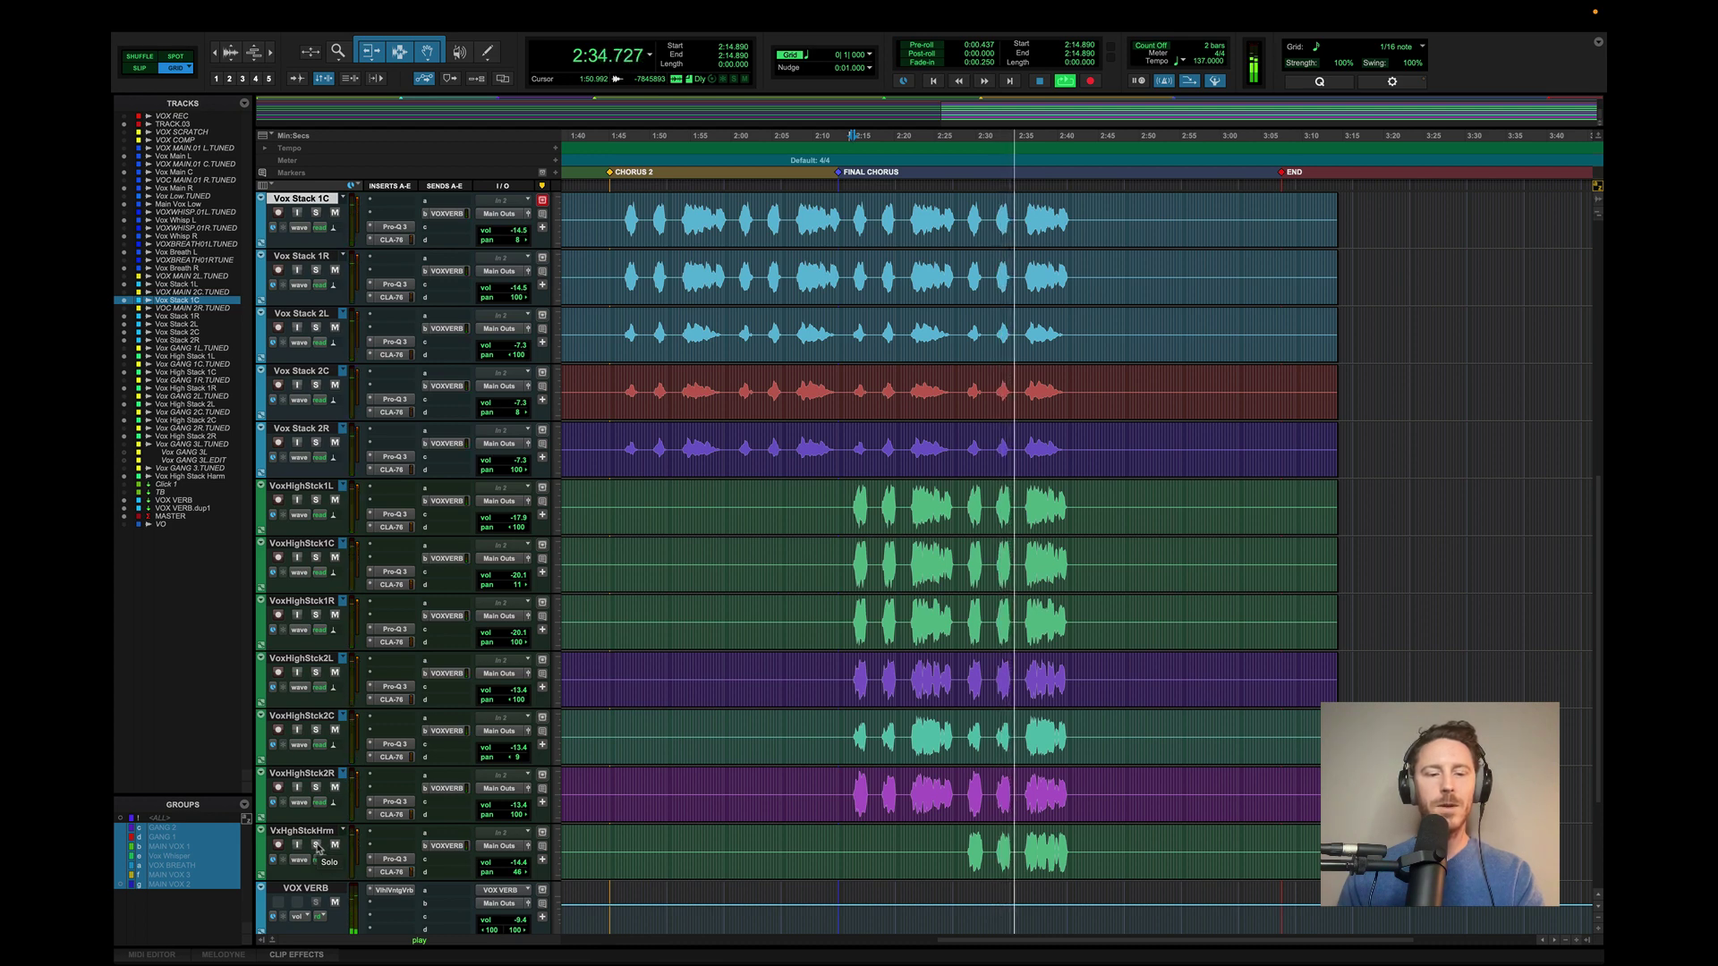
pyautogui.click(317, 845)
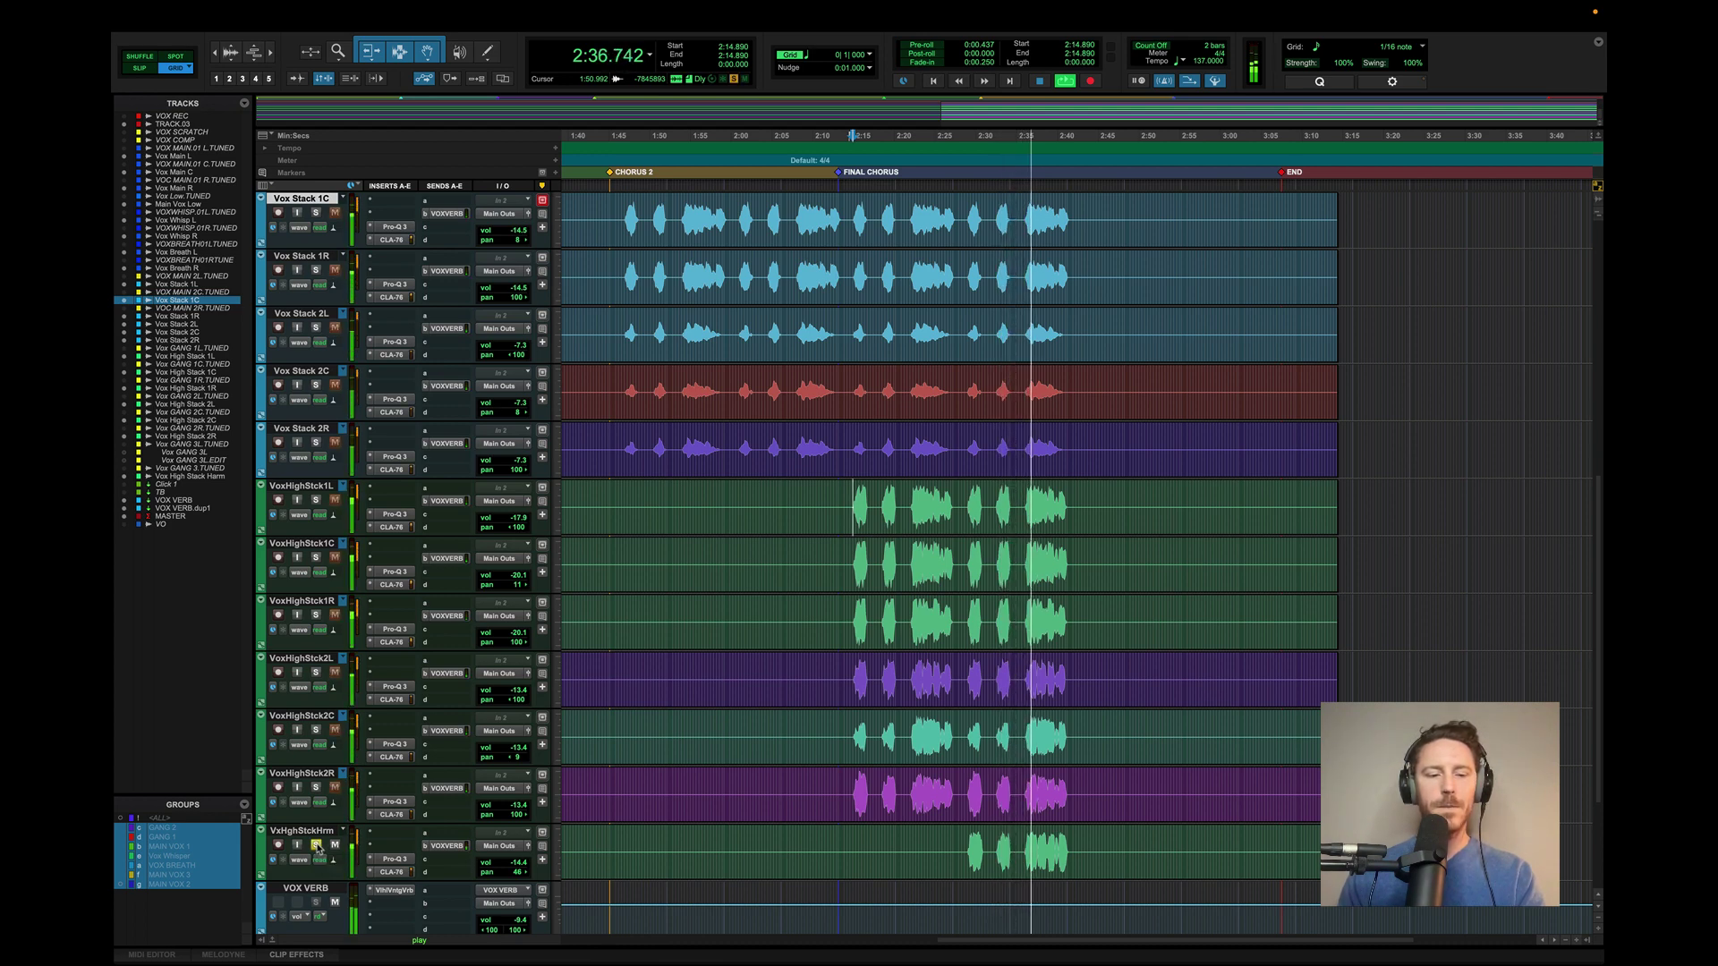
pyautogui.click(317, 846)
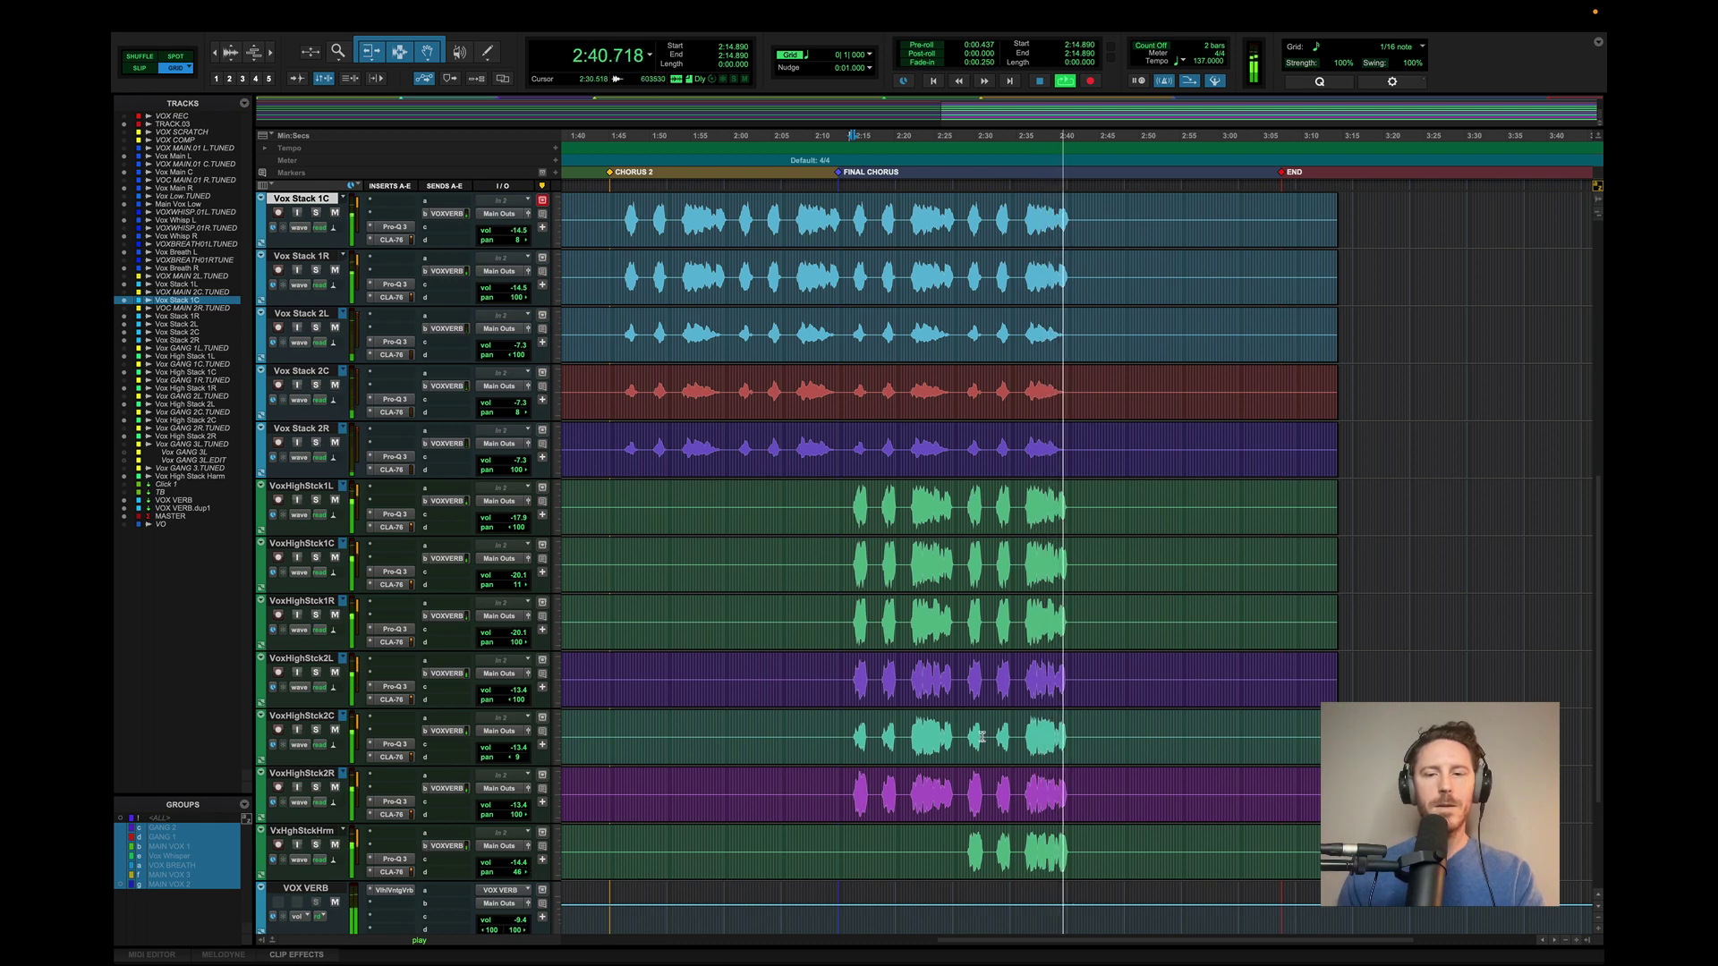
# - Stop playback, returning to 2:14.890 at the top of the final chorus
pyautogui.scroll(1, 995, 727)
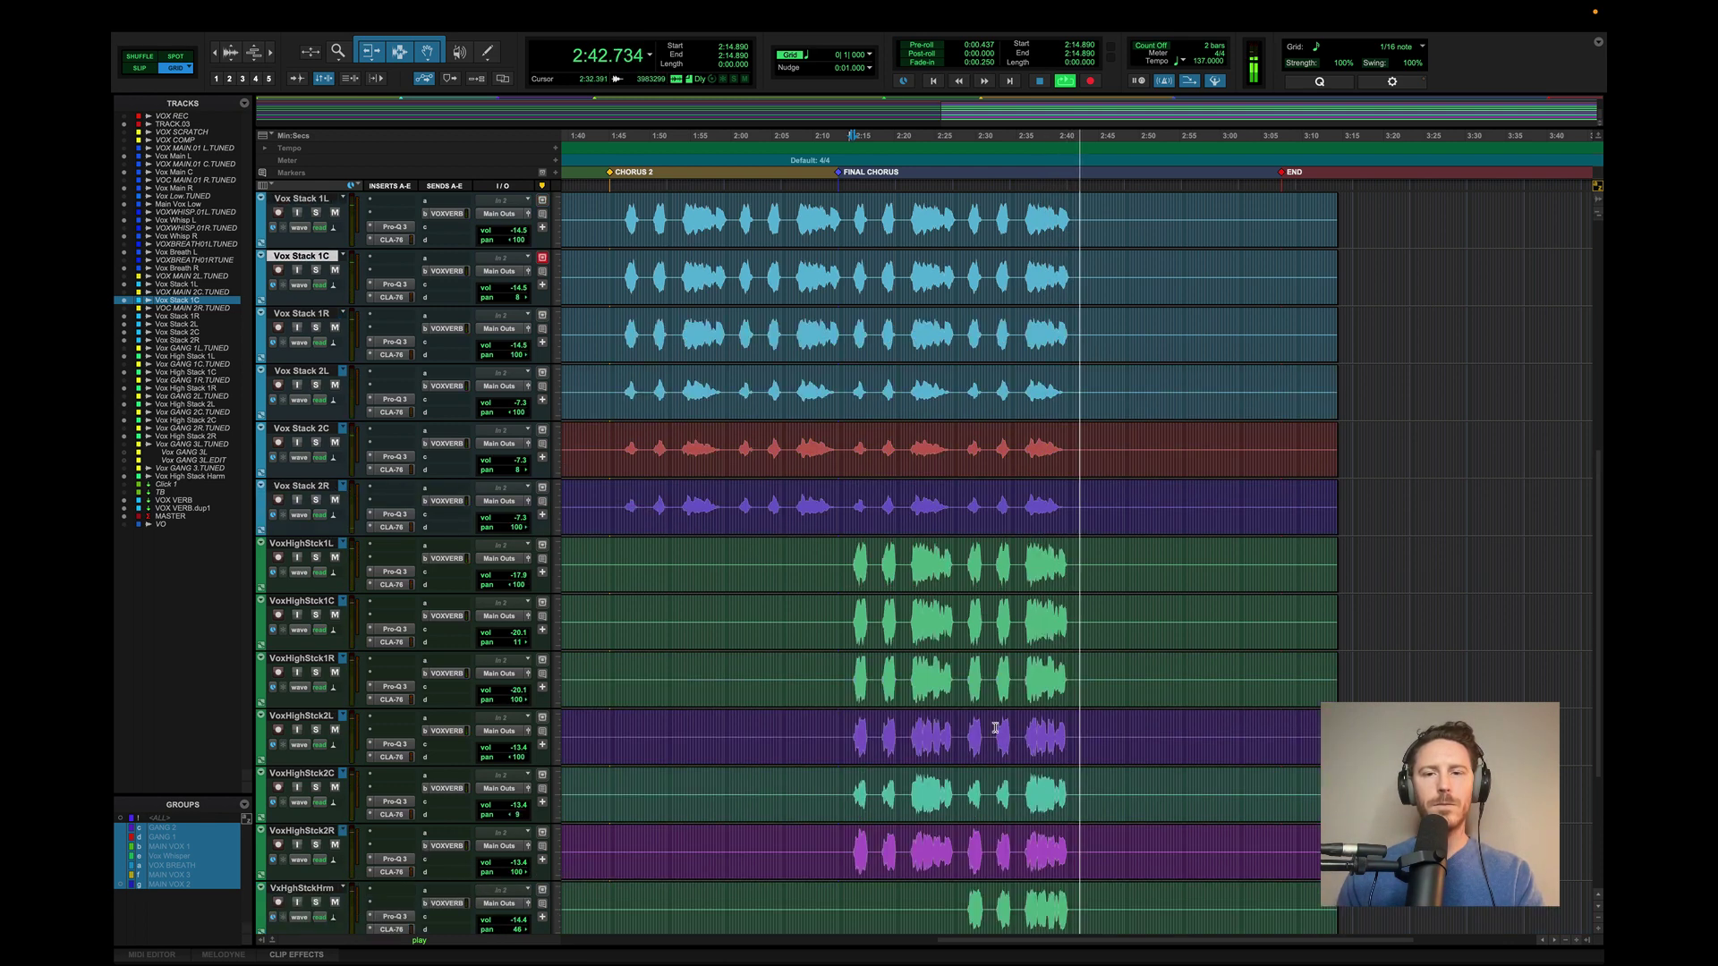
pyautogui.scroll(9, 995, 727)
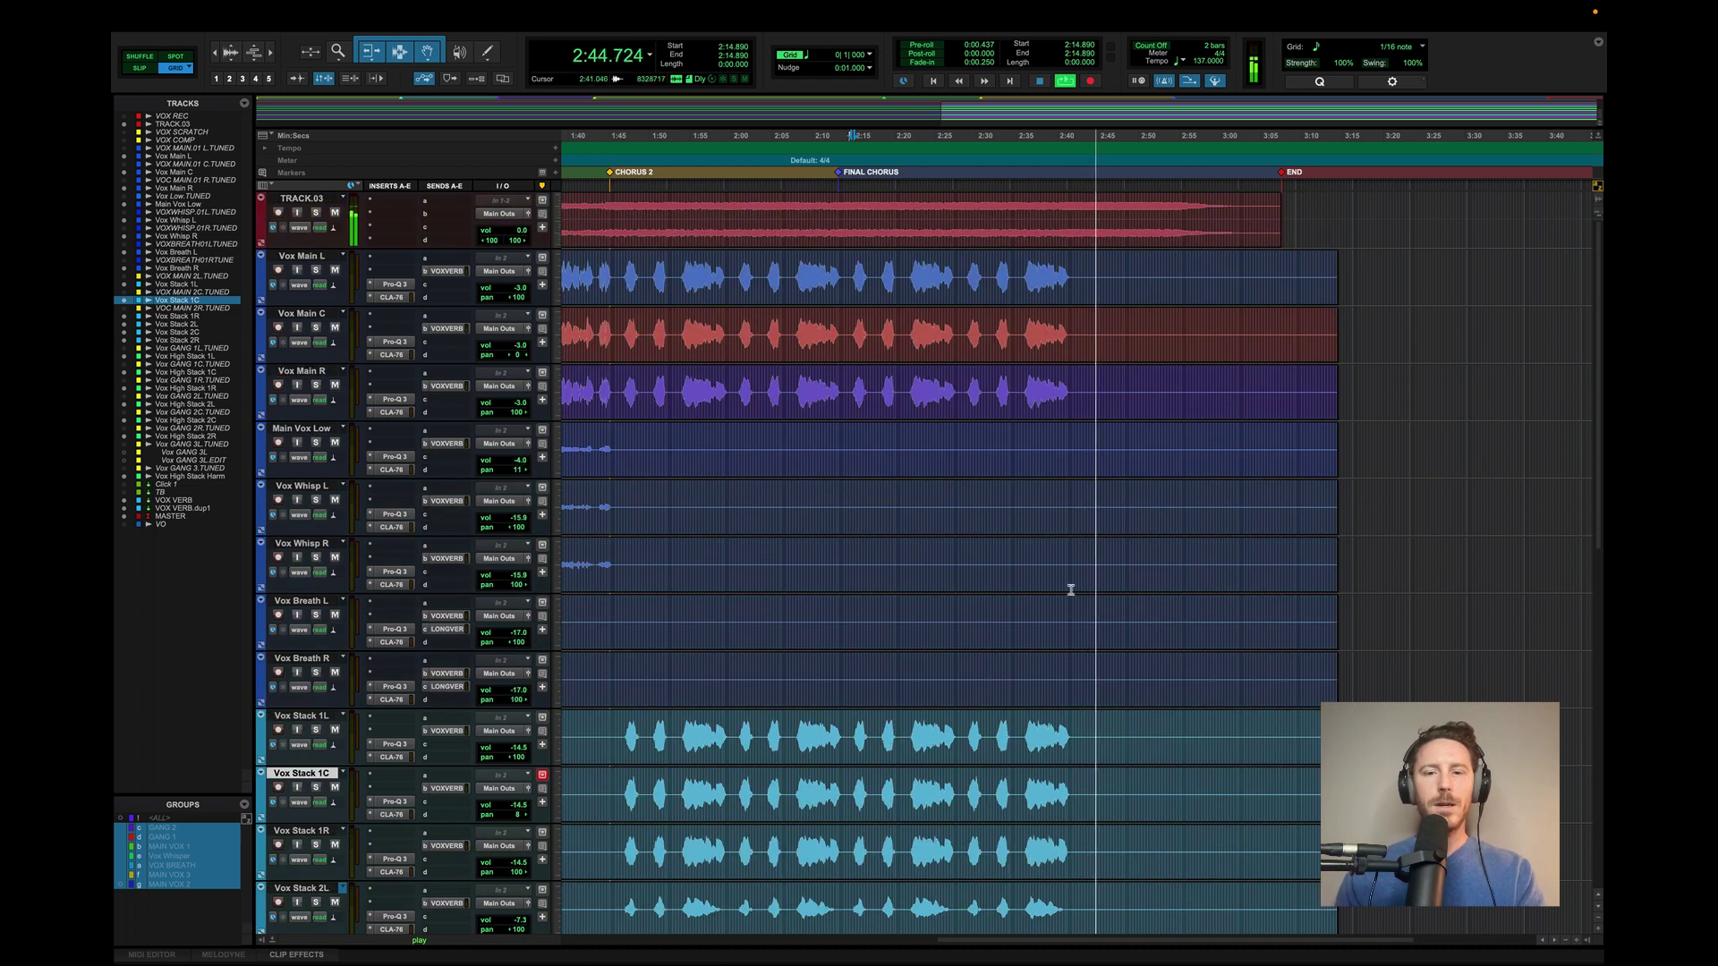
pyautogui.press('space')
# - Scroll the timeline back to Verse 3 and the track list up to Vox Main L
pyautogui.hscroll(-1, 1072, 422)
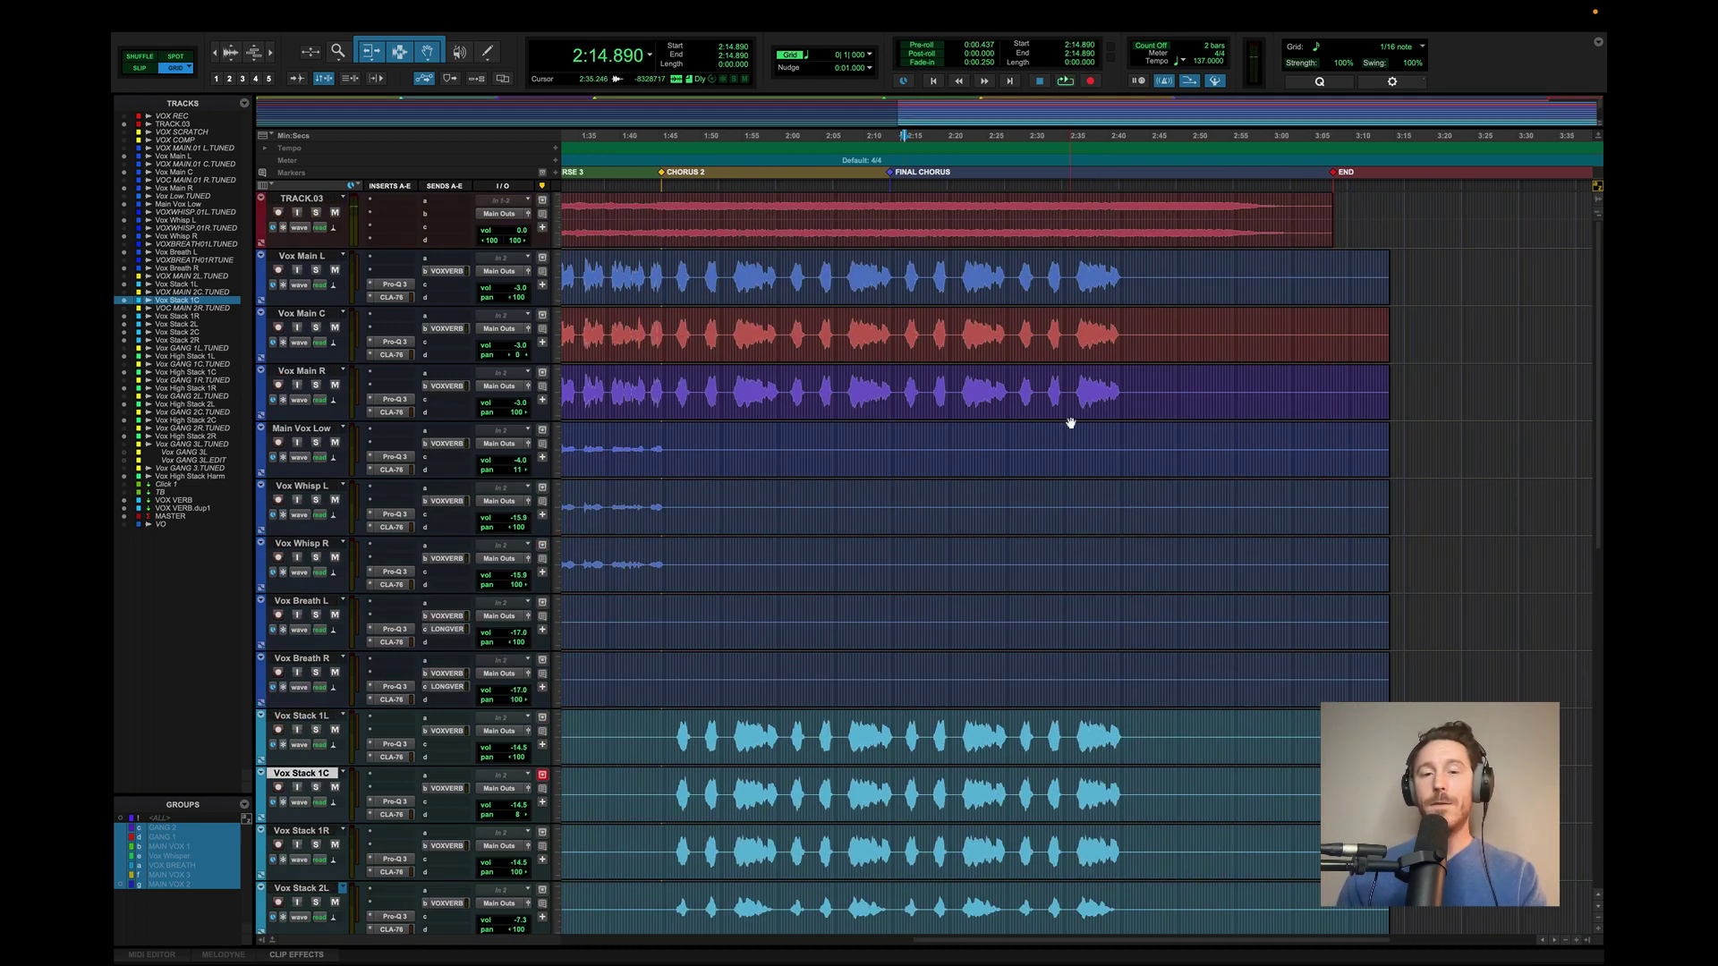
pyautogui.hscroll(-2, 1071, 422)
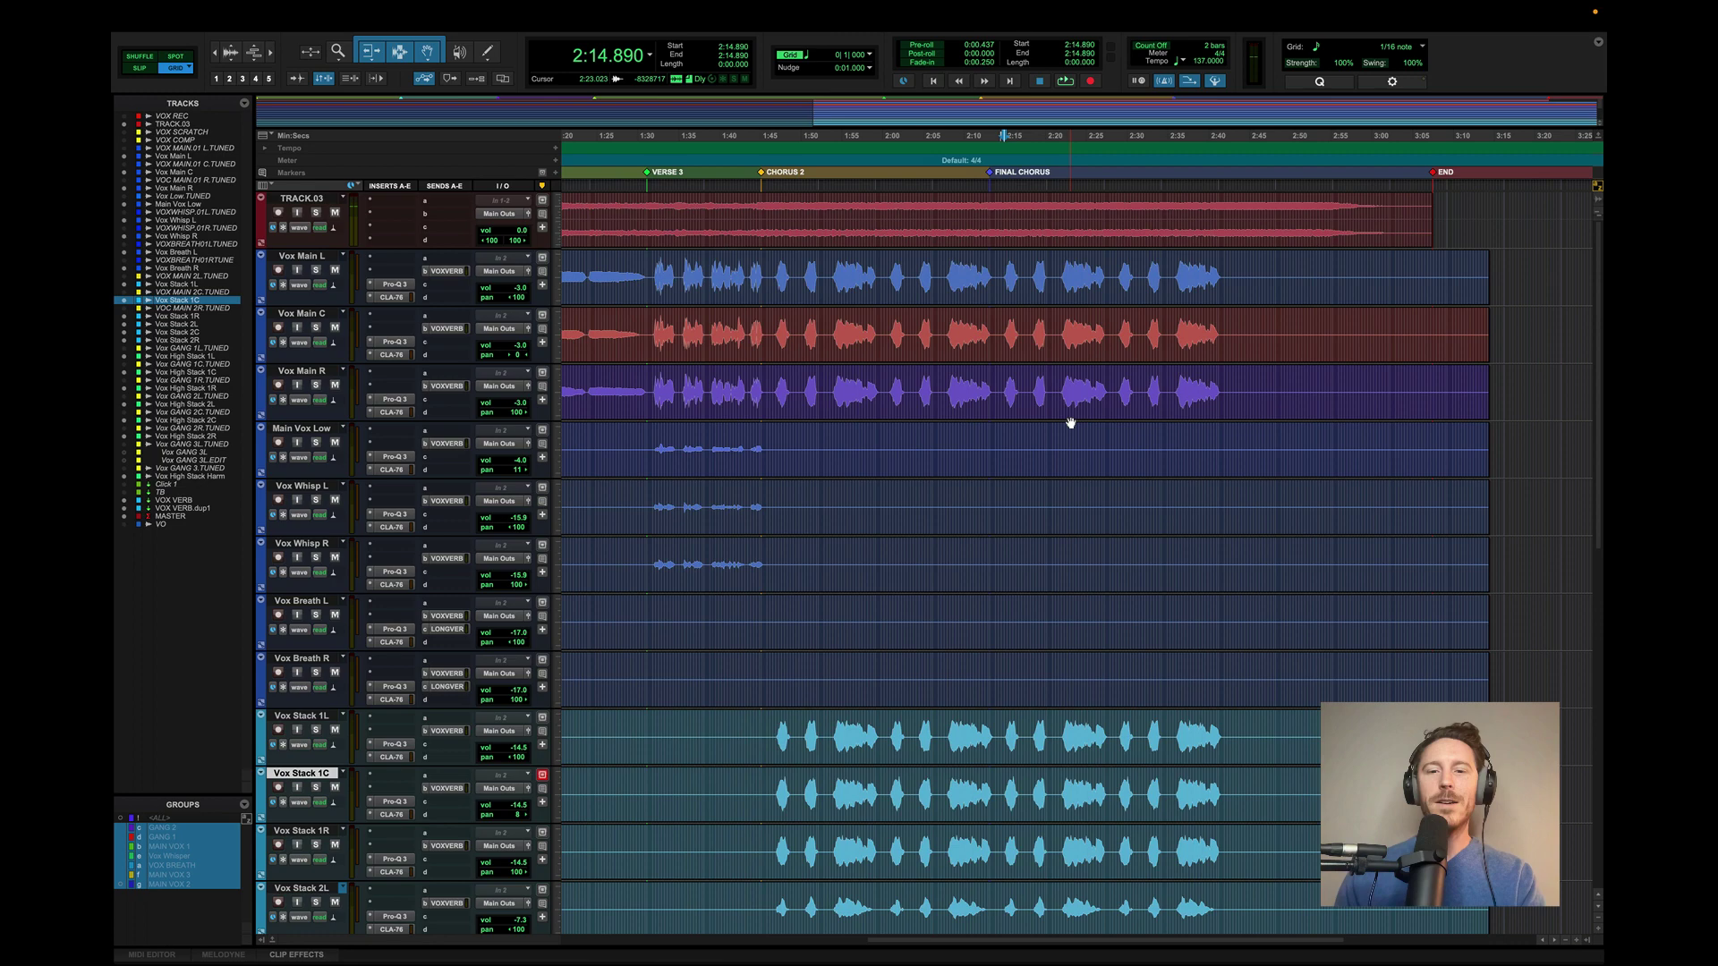
pyautogui.scroll(-12, 1071, 423)
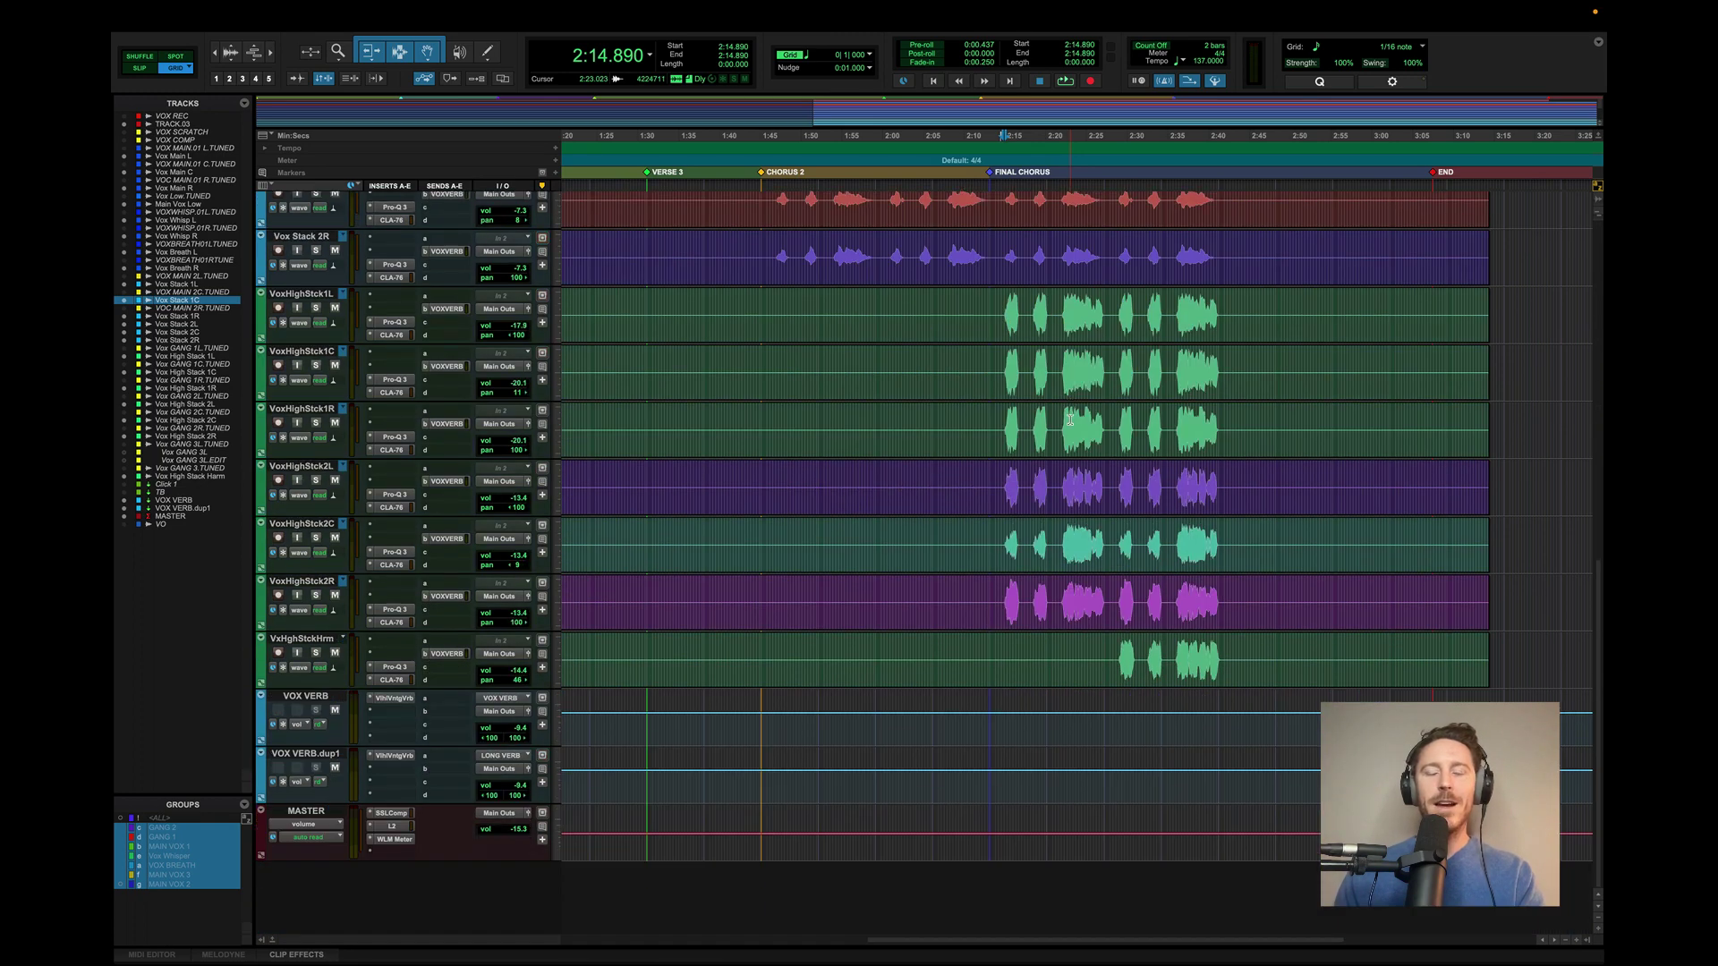
pyautogui.scroll(3, 1071, 422)
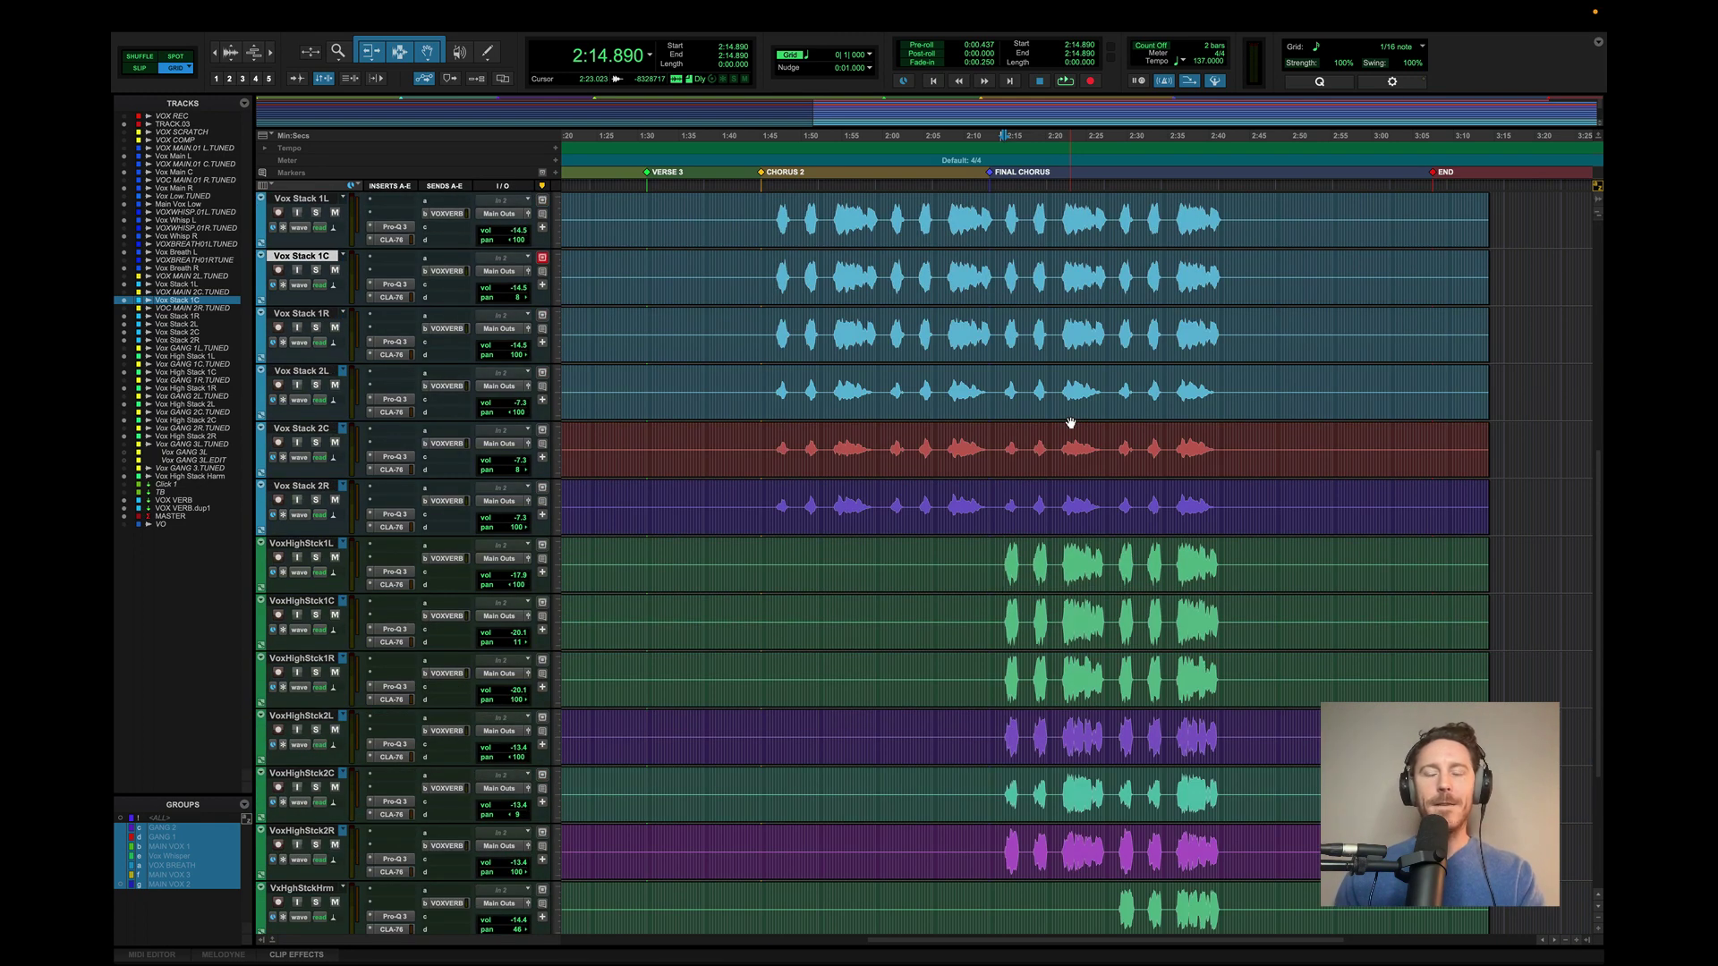
pyautogui.scroll(-4, 1072, 422)
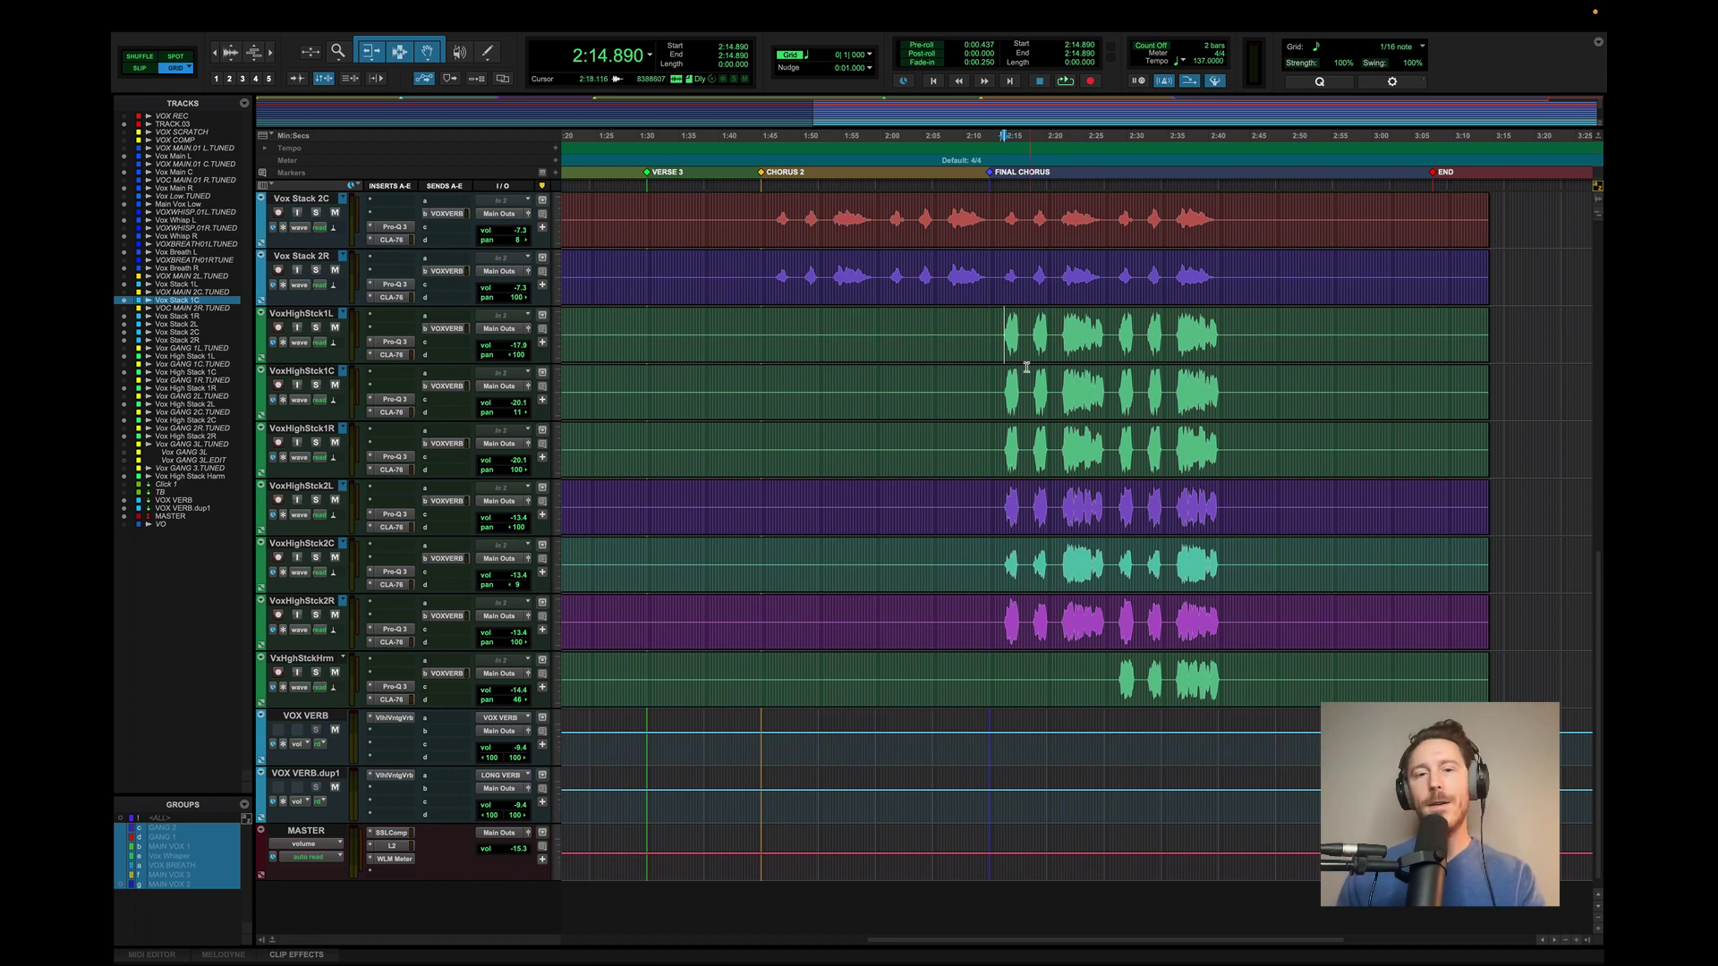
pyautogui.scroll(3, 1026, 367)
pyautogui.scroll(7, 1026, 367)
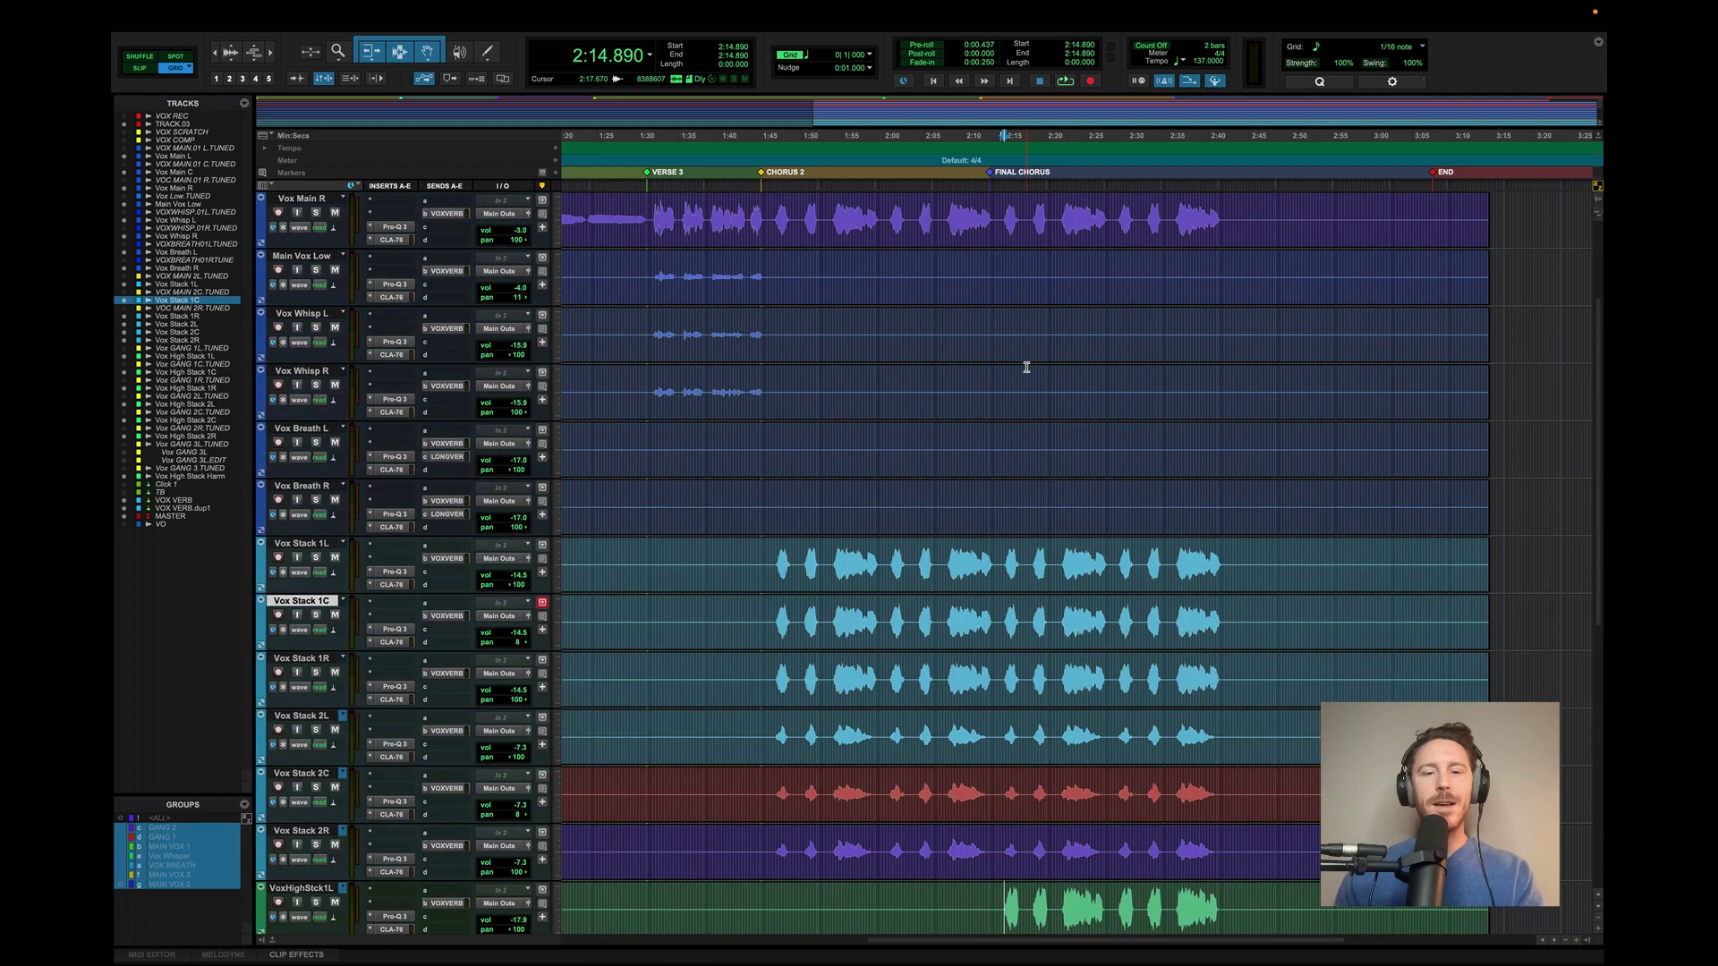
pyautogui.scroll(3, 1026, 367)
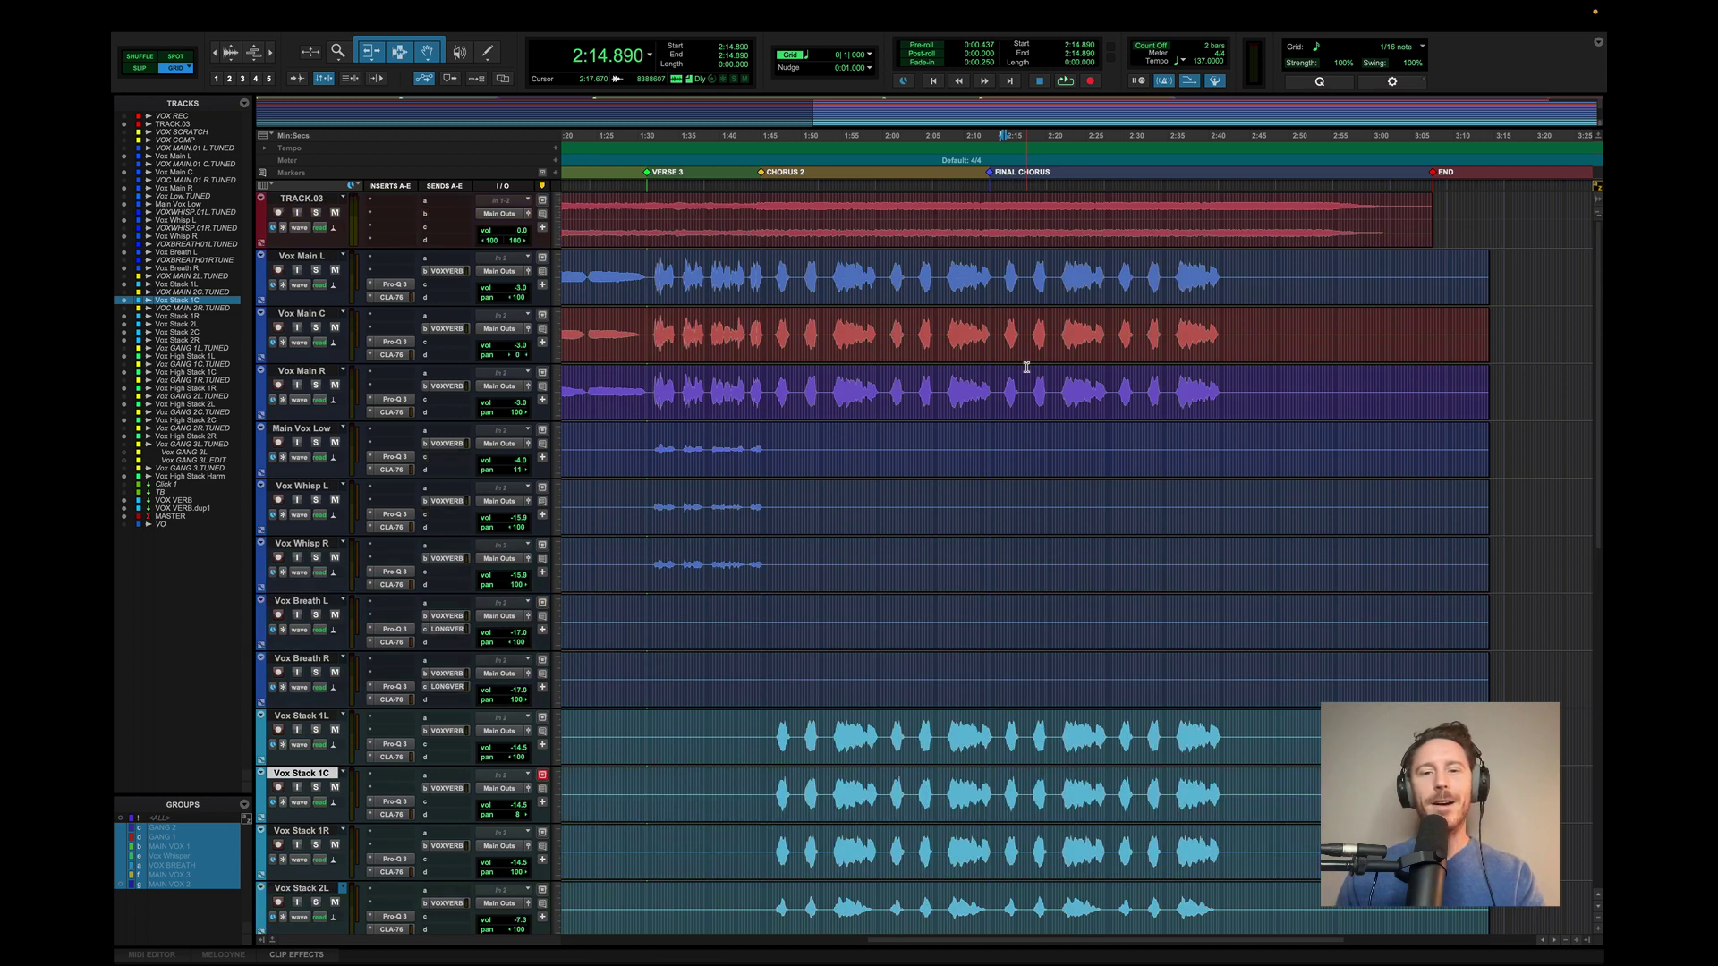
pyautogui.scroll(-1, 1026, 367)
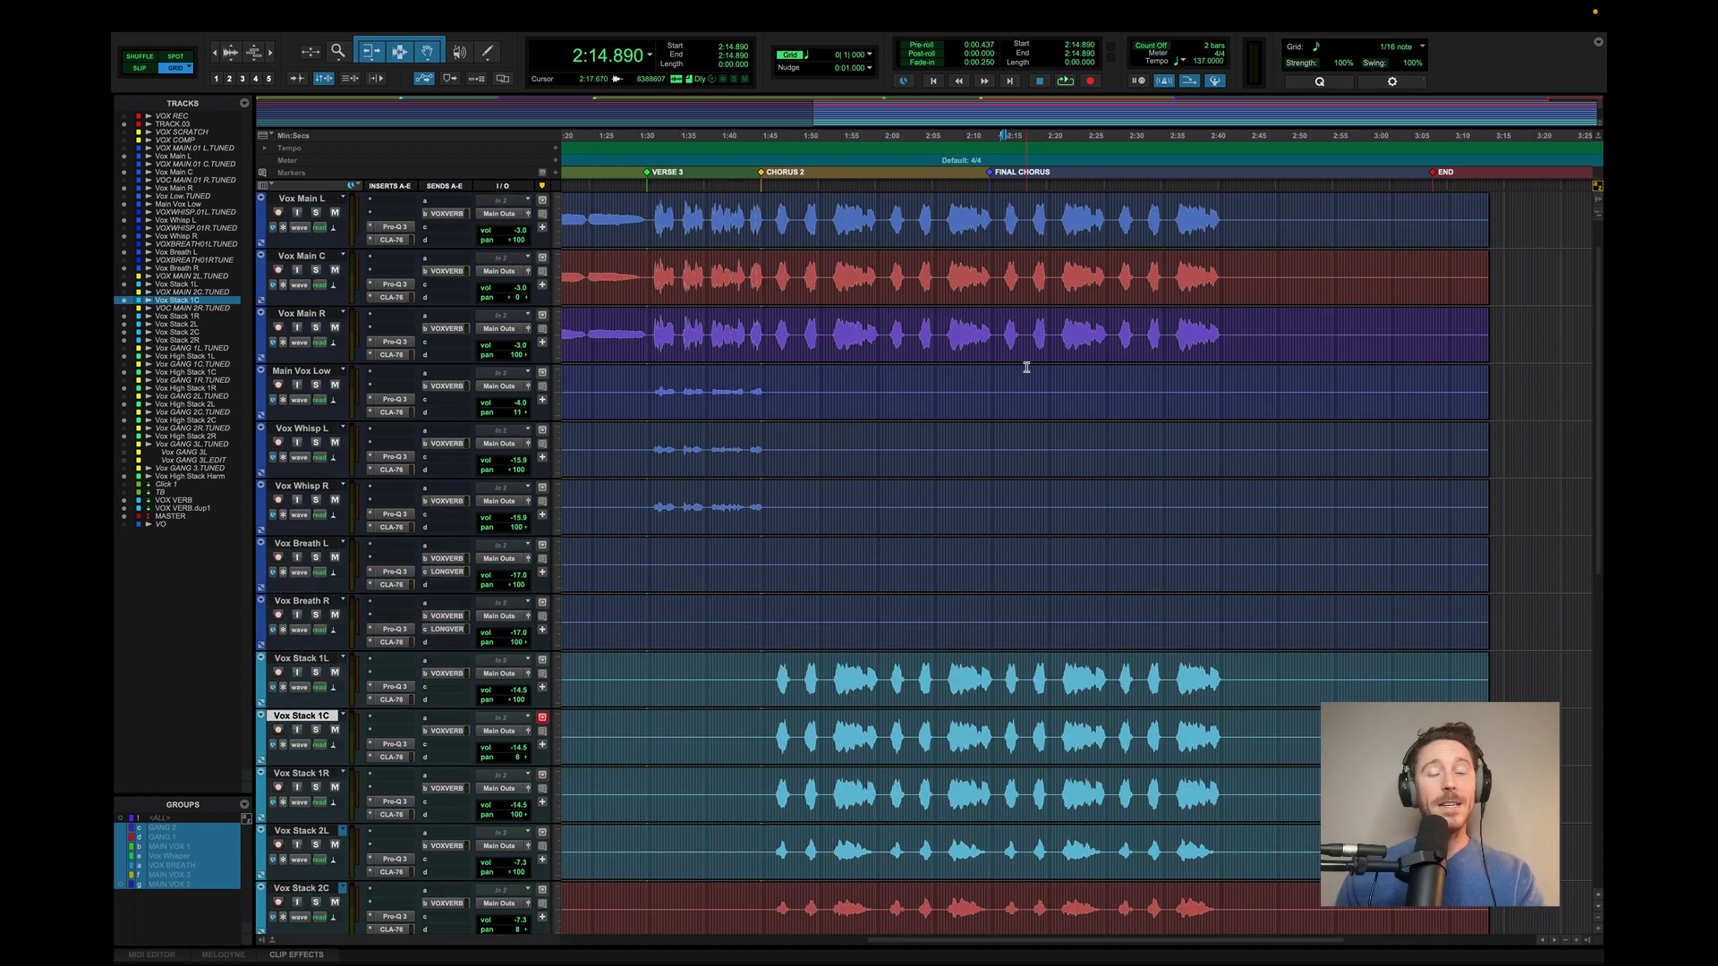